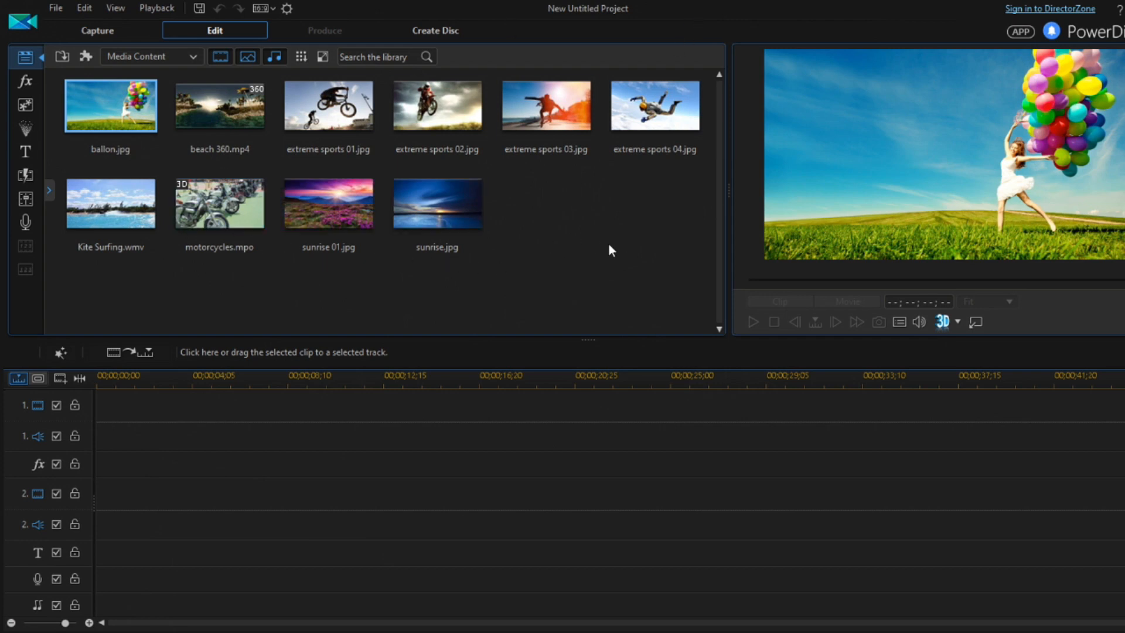
# - Preview the sample images and videos in the media library one after another
pyautogui.moveTo(656, 236); pyautogui.dragTo(167, 79)
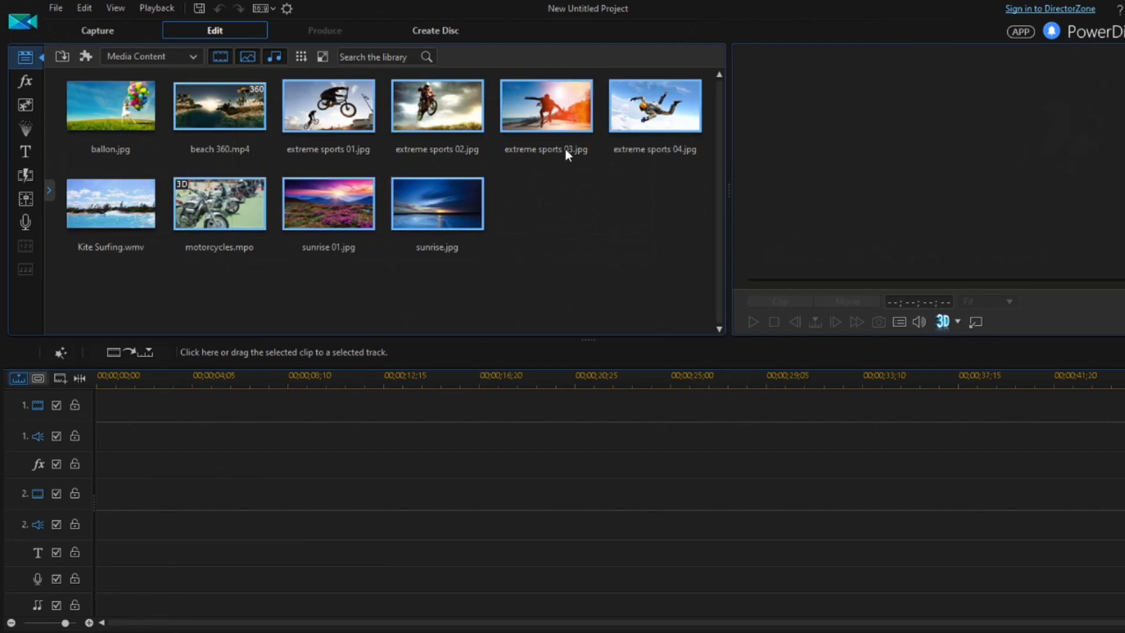
pyautogui.click(351, 225)
pyautogui.click(232, 221)
pyautogui.click(111, 205)
pyautogui.click(111, 105)
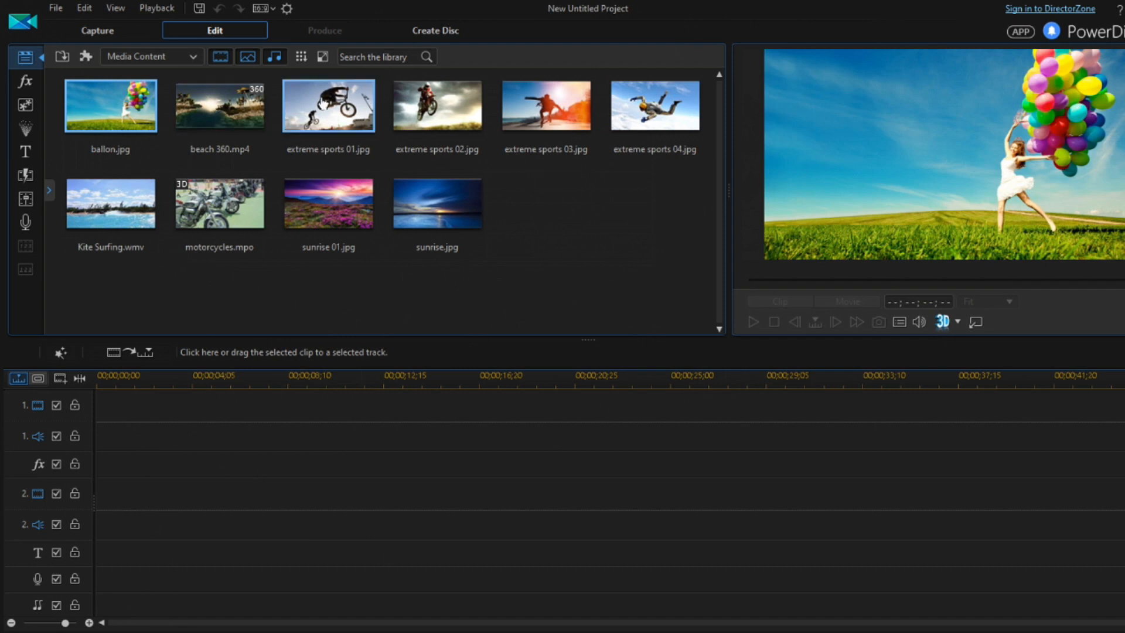
pyautogui.click(323, 104)
pyautogui.click(443, 106)
pyautogui.click(579, 107)
pyautogui.click(631, 116)
pyautogui.click(422, 208)
pyautogui.click(346, 225)
pyautogui.click(193, 225)
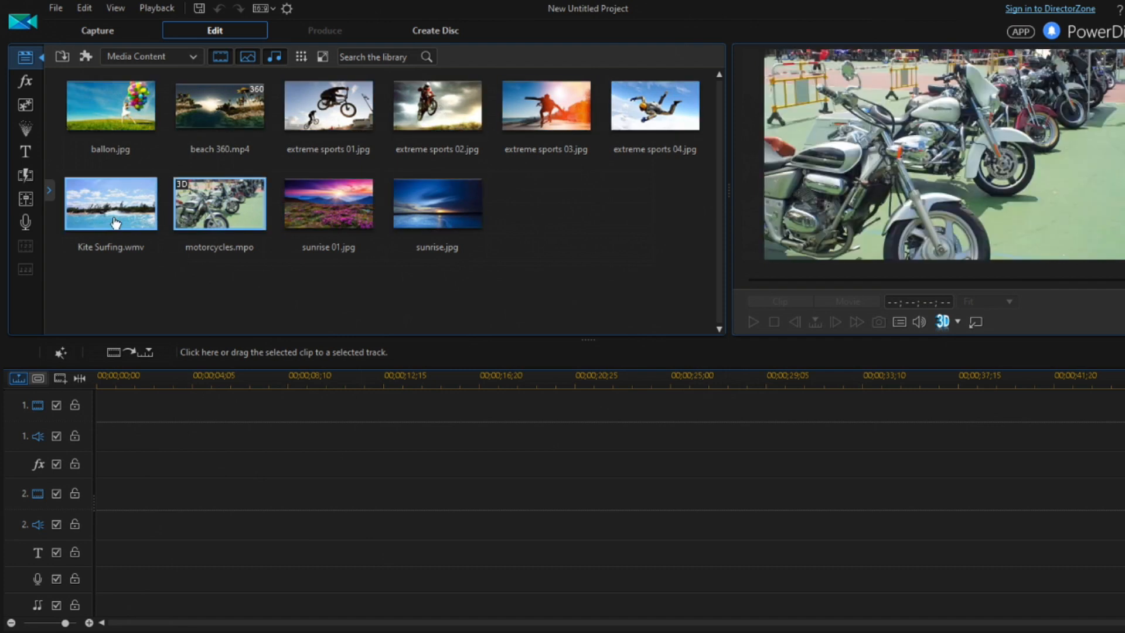
pyautogui.click(114, 223)
pyautogui.click(107, 124)
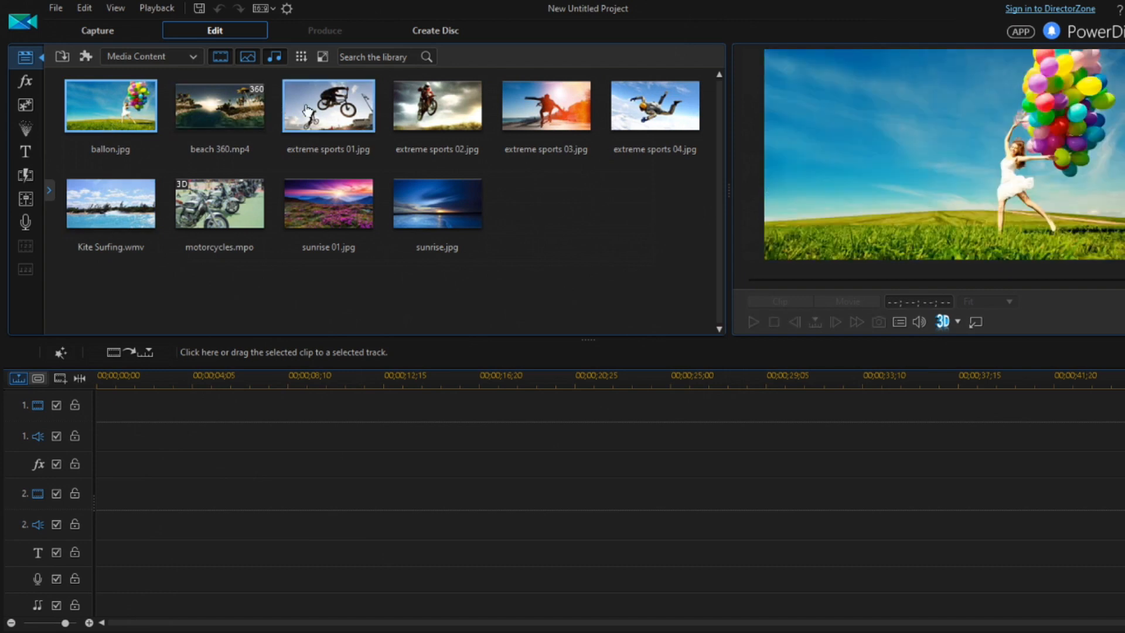
pyautogui.click(243, 115)
pyautogui.click(328, 114)
pyautogui.click(439, 111)
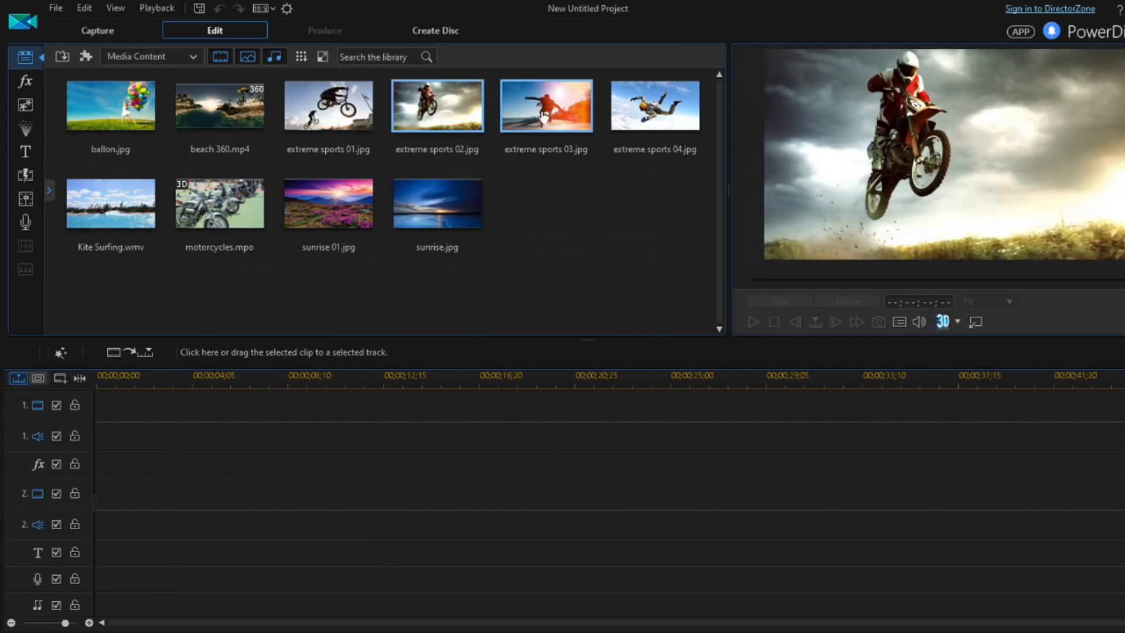
pyautogui.click(544, 117)
pyautogui.click(609, 228)
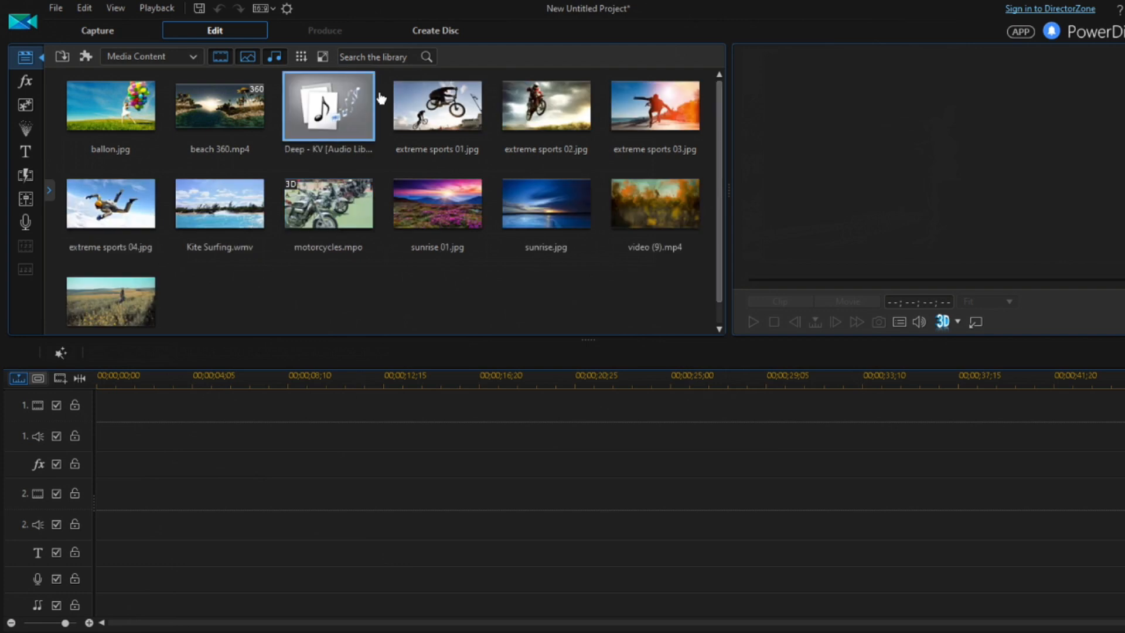
# - Place two copies of video (9).mp4 end to end on track 1 and the Deep - KV music at the start of audio track 2
pyautogui.moveTo(658, 217); pyautogui.dragTo(90, 429)
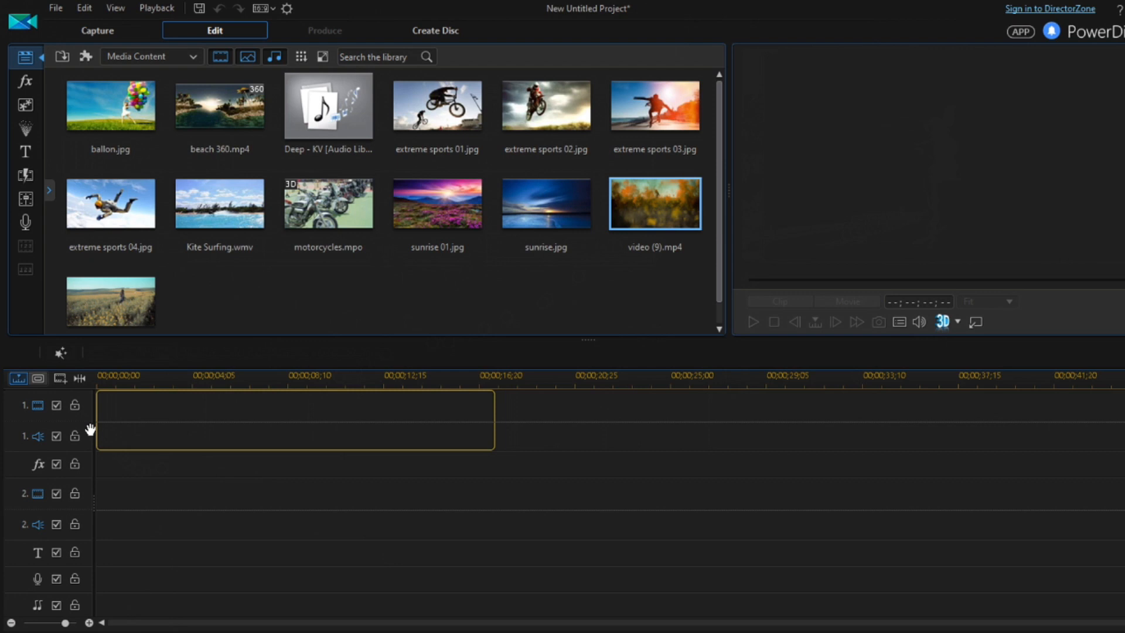
pyautogui.moveTo(90, 430); pyautogui.dragTo(90, 429)
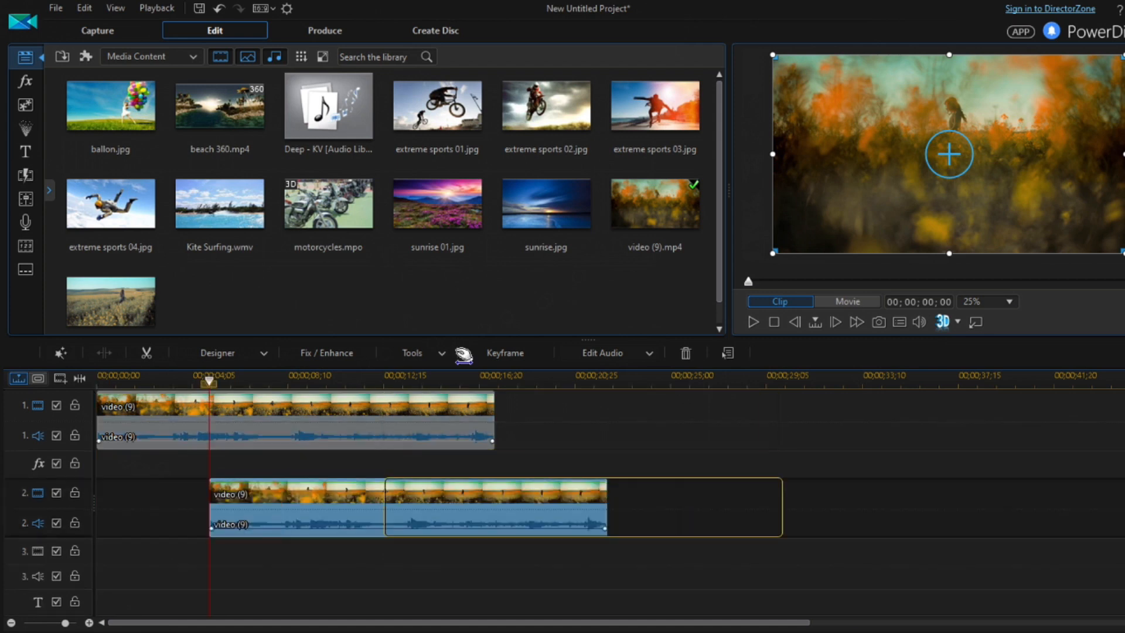
pyautogui.moveTo(463, 355); pyautogui.dragTo(629, 409)
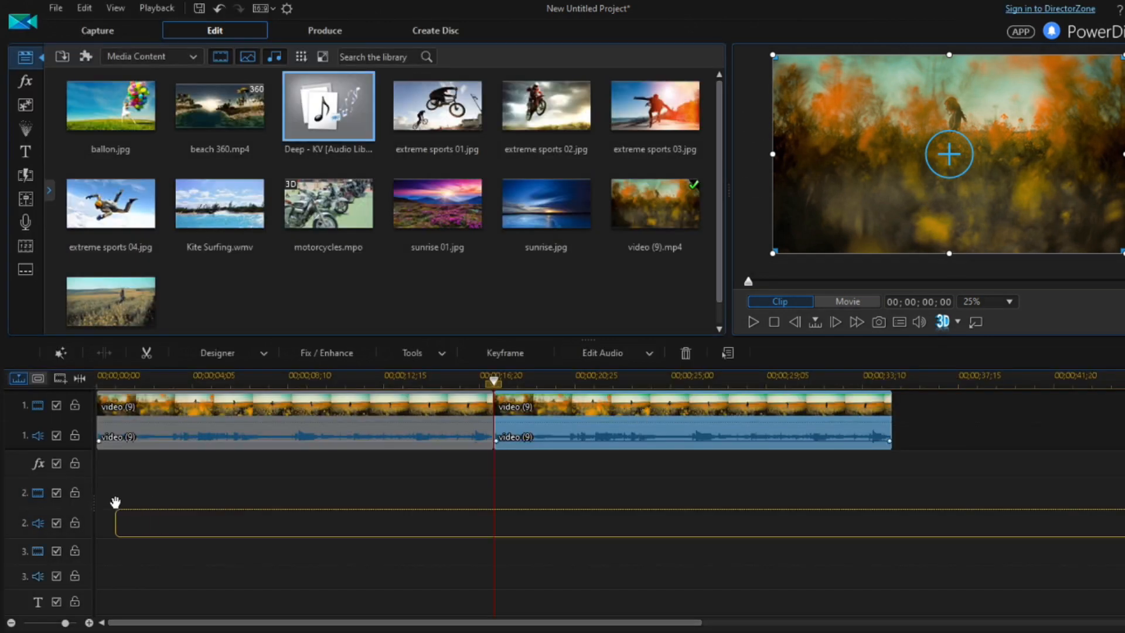
pyautogui.moveTo(102, 502); pyautogui.dragTo(76, 507)
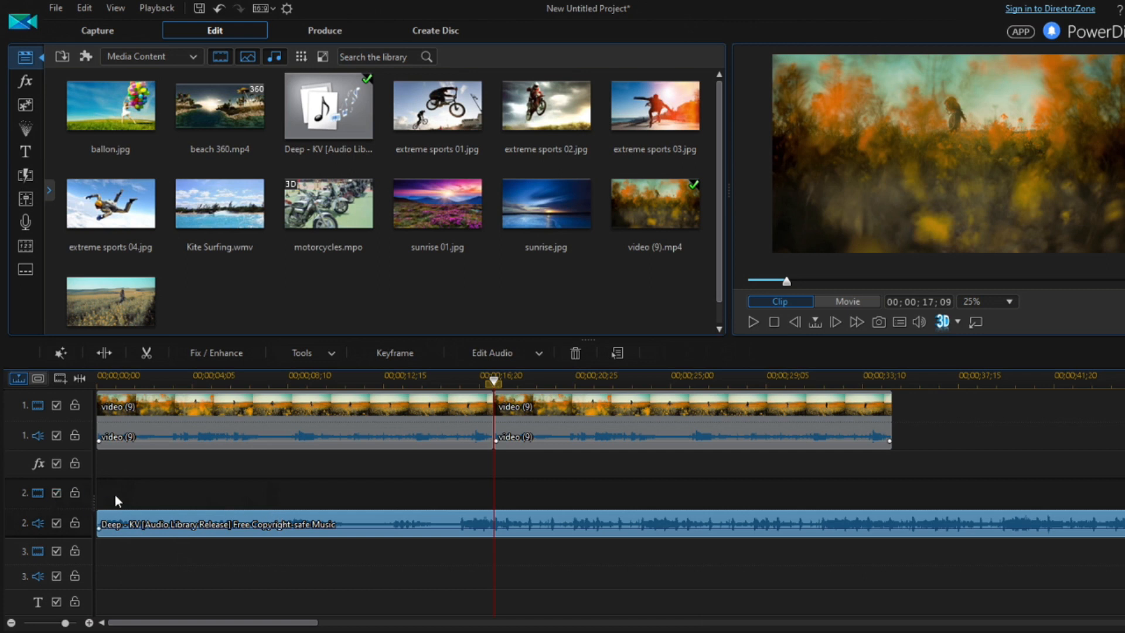
# - Try repositioning the music and the second video clip on track 2, shifting that clip's video separately from its audio
pyautogui.click(58, 493)
pyautogui.click(58, 493)
pyautogui.moveTo(219, 524); pyautogui.dragTo(819, 483)
pyautogui.moveTo(727, 428); pyautogui.dragTo(325, 527)
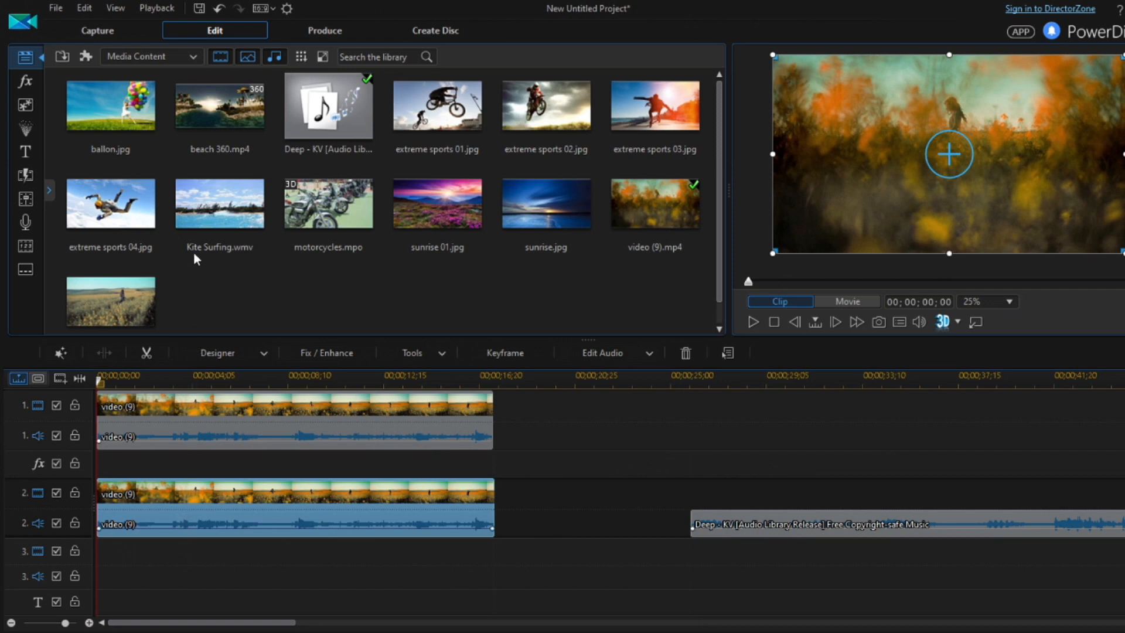
pyautogui.click(198, 522)
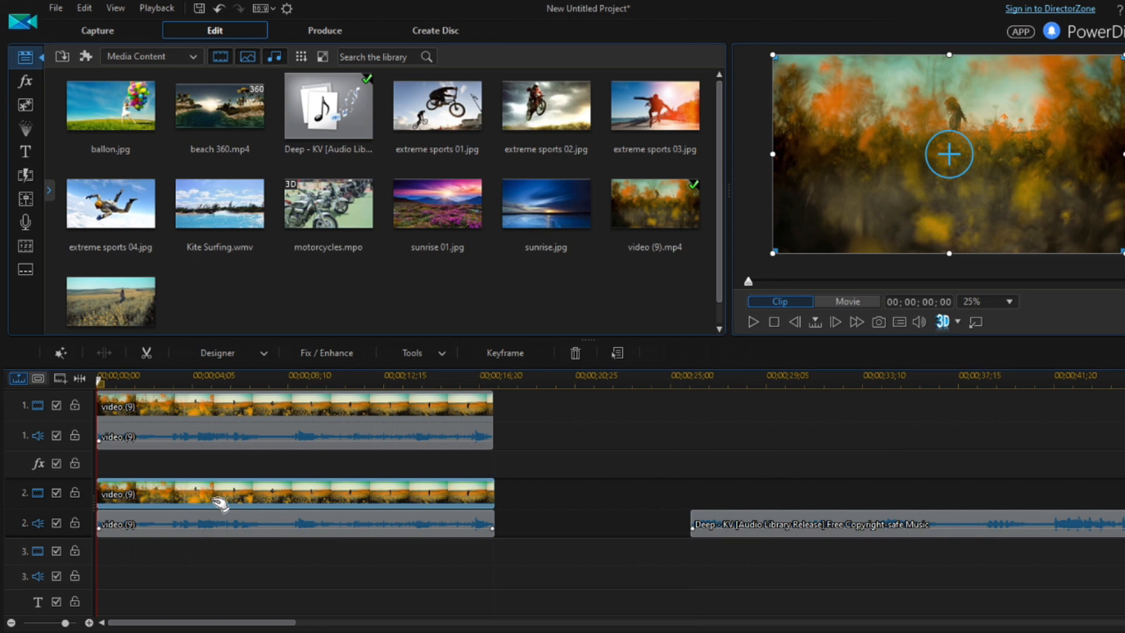
pyautogui.moveTo(220, 503); pyautogui.dragTo(239, 503)
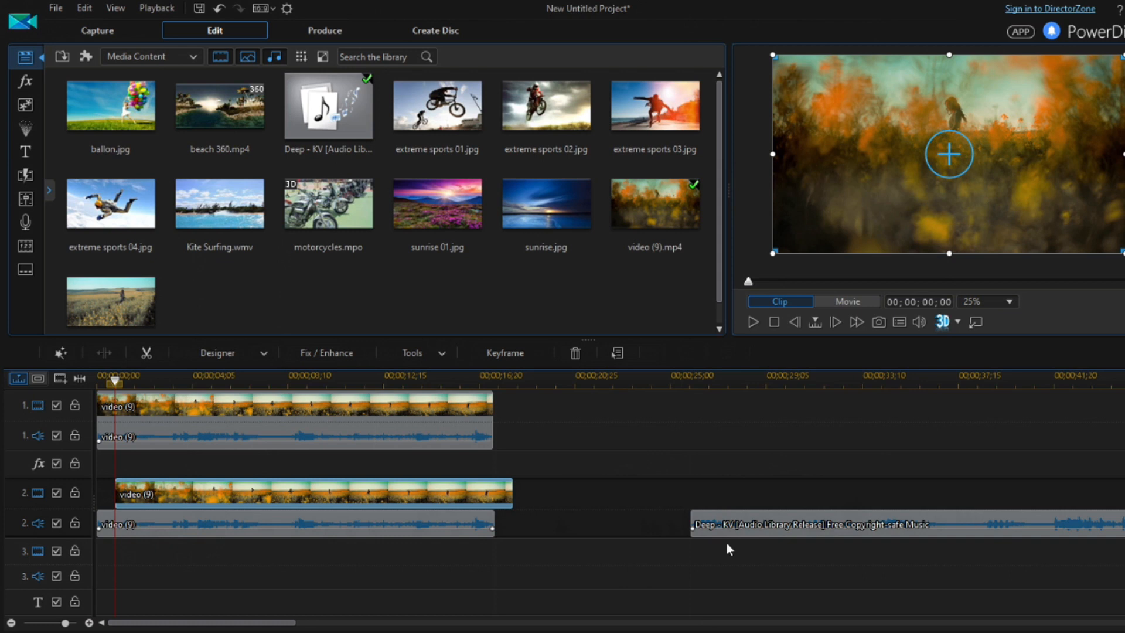
# - Undo the separation of video and audio and the moves of the second video clip and the music
pyautogui.click(220, 10)
pyautogui.click(221, 10)
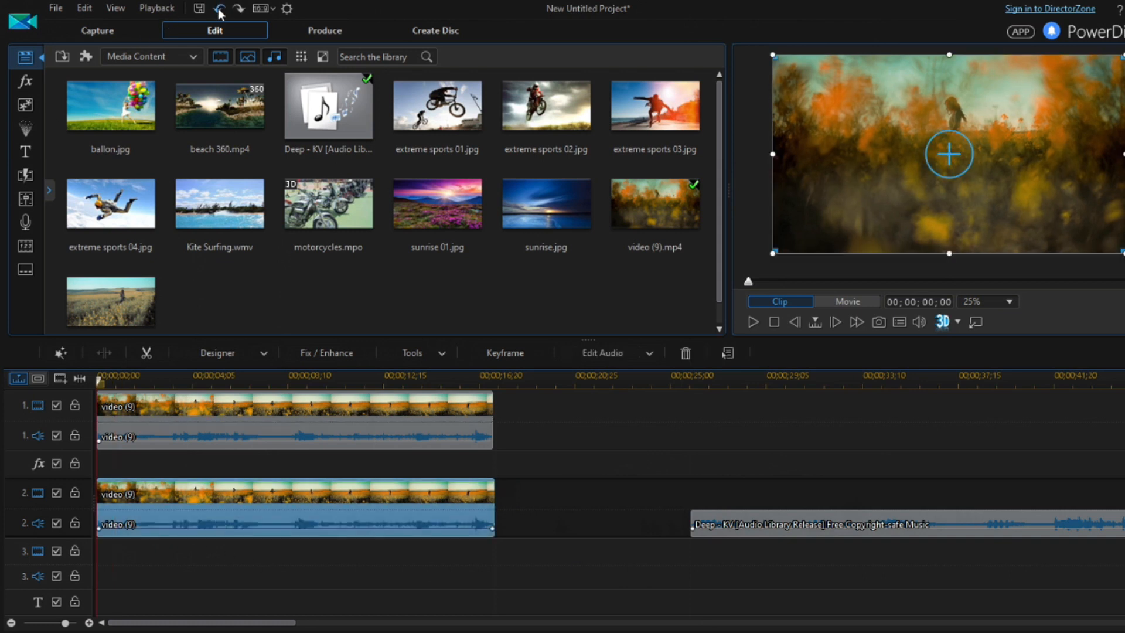
pyautogui.click(220, 11)
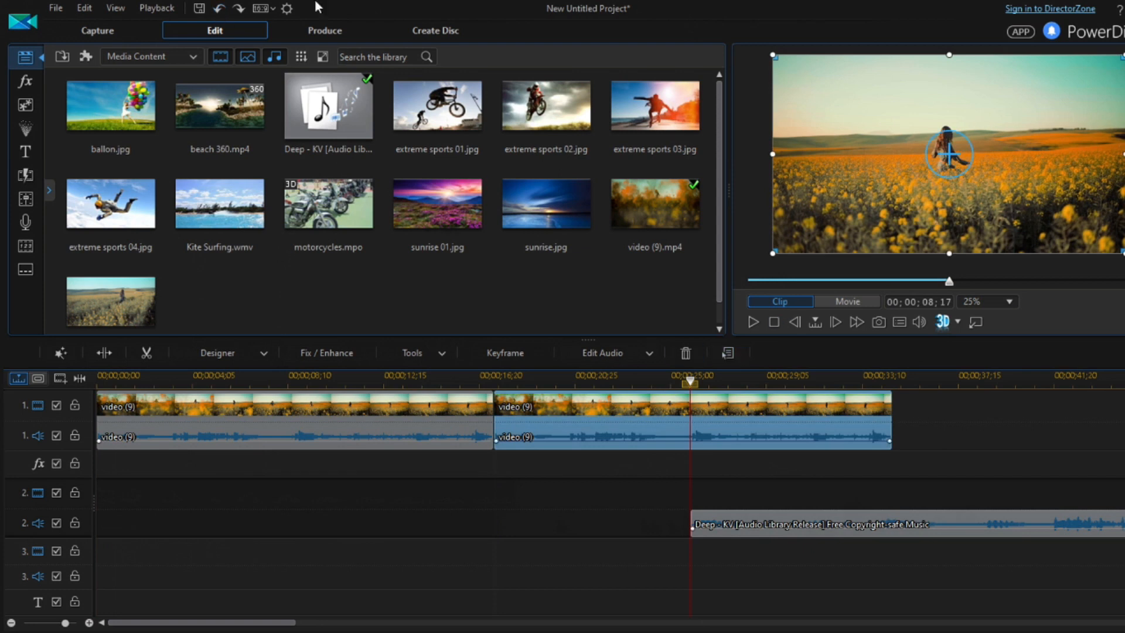
pyautogui.click(220, 9)
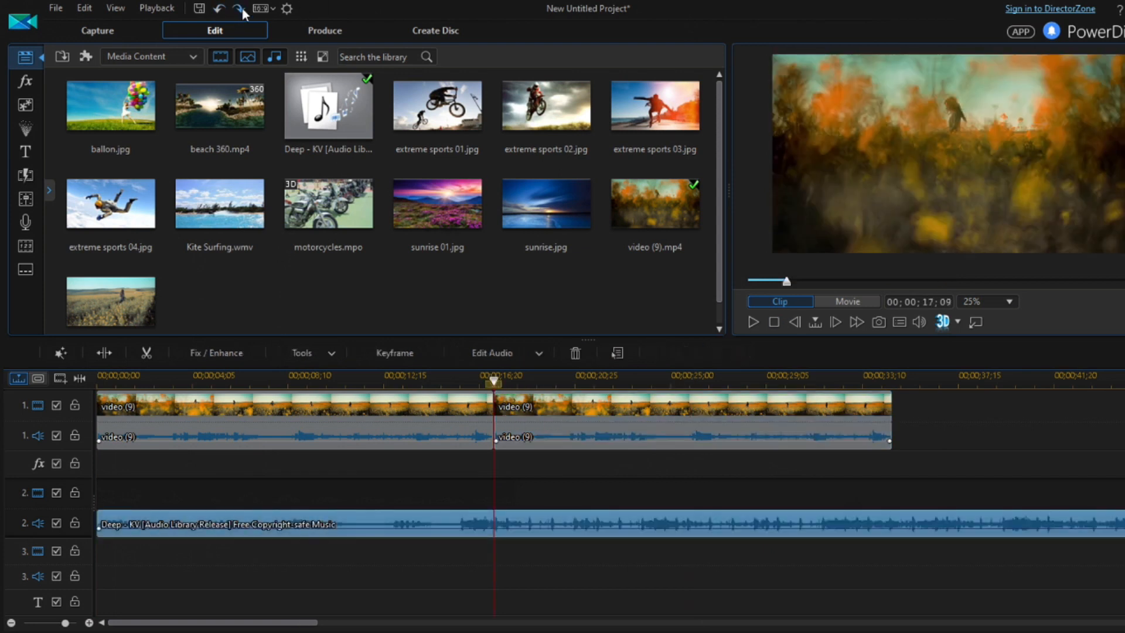
# - Play the timeline from the start to 00;00;01;10 and split the first video clip on track 1 there
pyautogui.click(101, 423)
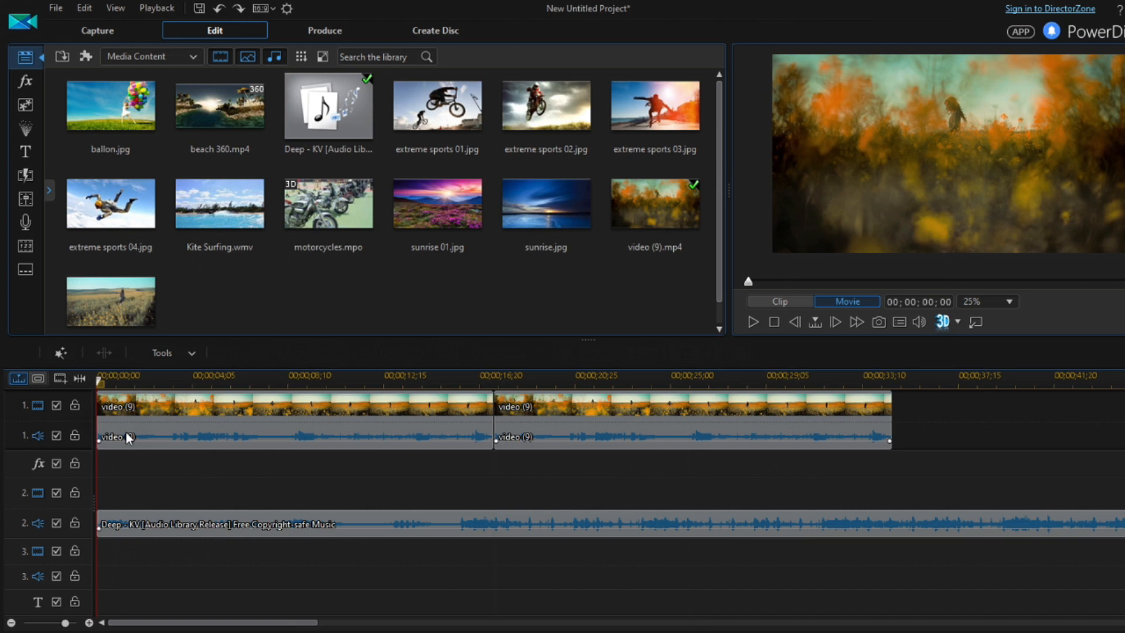
pyautogui.press('space')
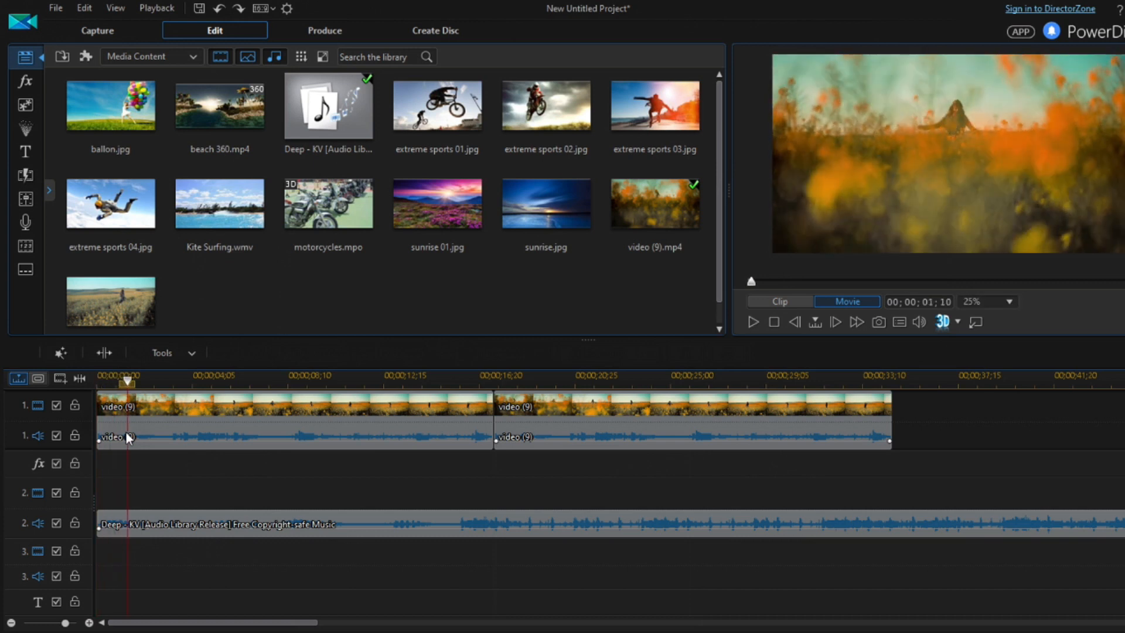
pyautogui.click(142, 422)
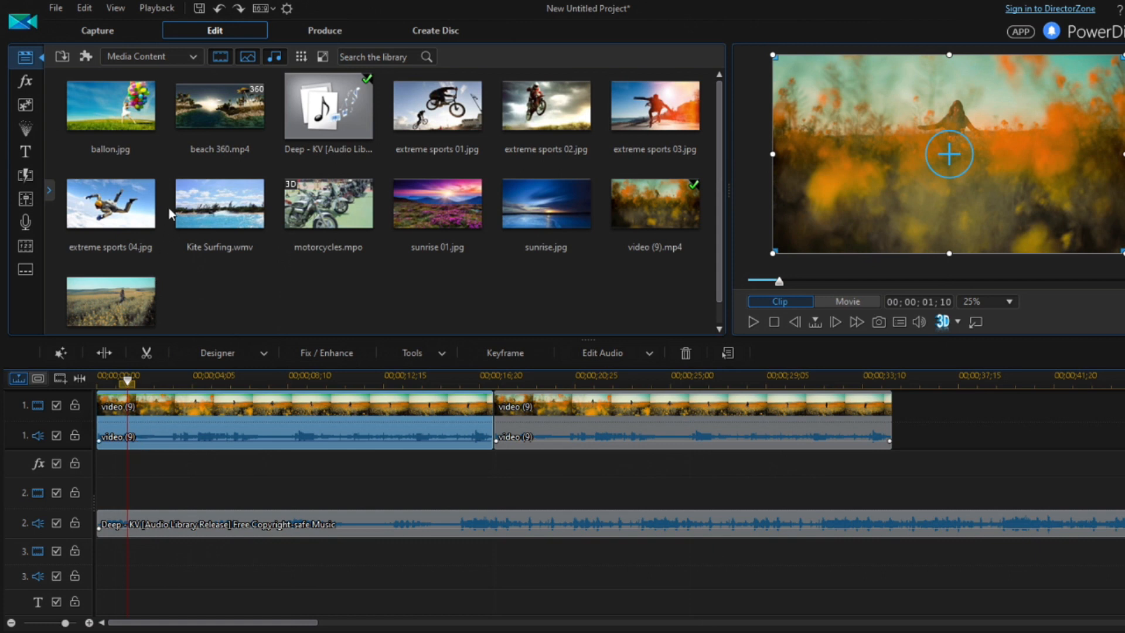
pyautogui.hotkey('ctrl', 't')
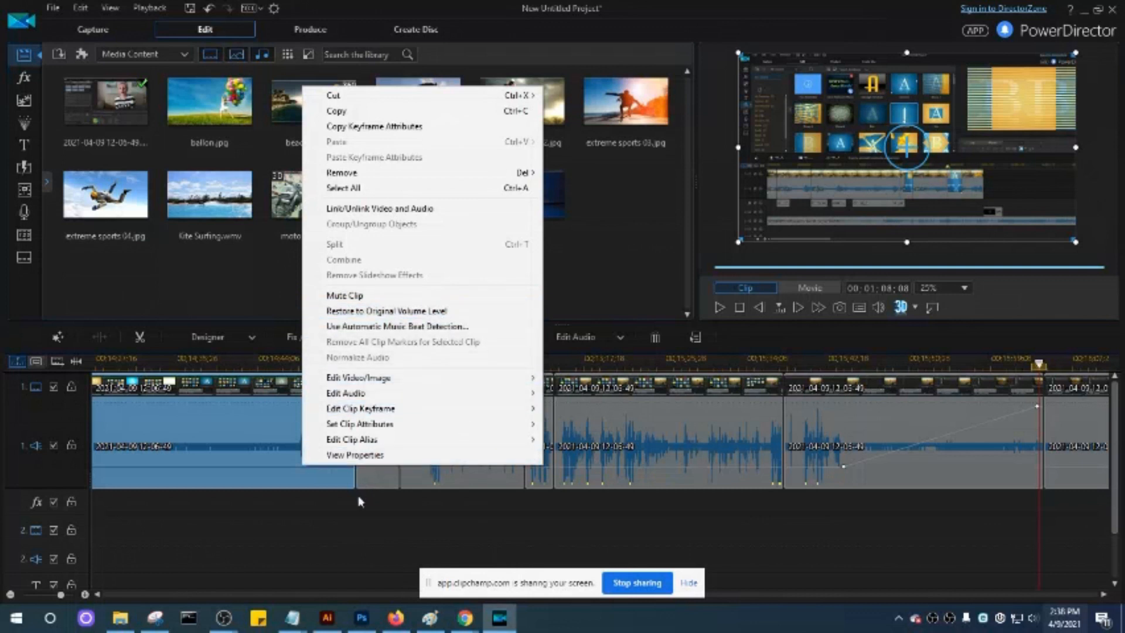
# - Examine which clip commands are available for the recorded clip while the playhead sits at its beginning
pyautogui.click(359, 517)
pyautogui.click(448, 434)
pyautogui.rightClick(452, 416)
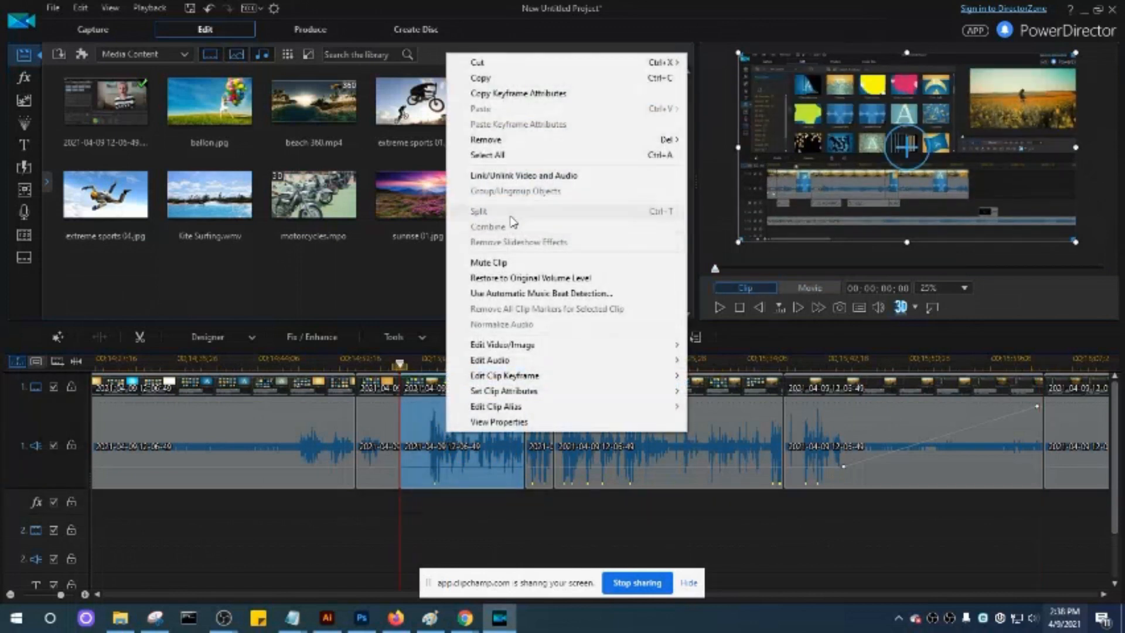
pyautogui.click(426, 444)
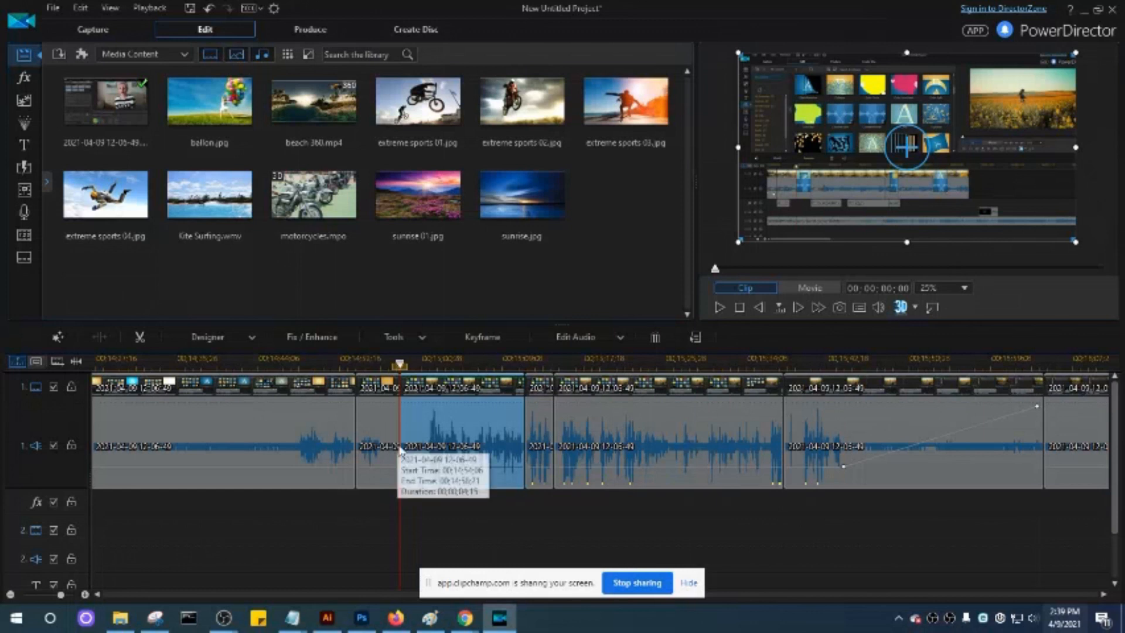
# - Play the recording briefly to bring the playhead inside the clip and check its available commands, including Split
pyautogui.click(398, 448)
pyautogui.press('space')
pyautogui.press('space')
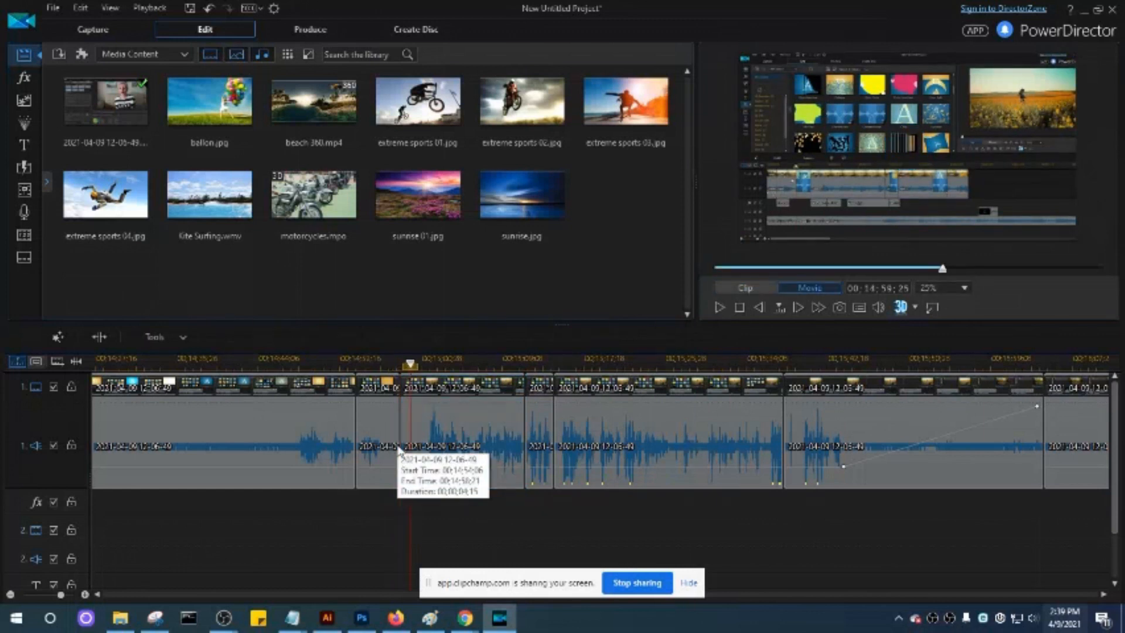
pyautogui.rightClick(489, 421)
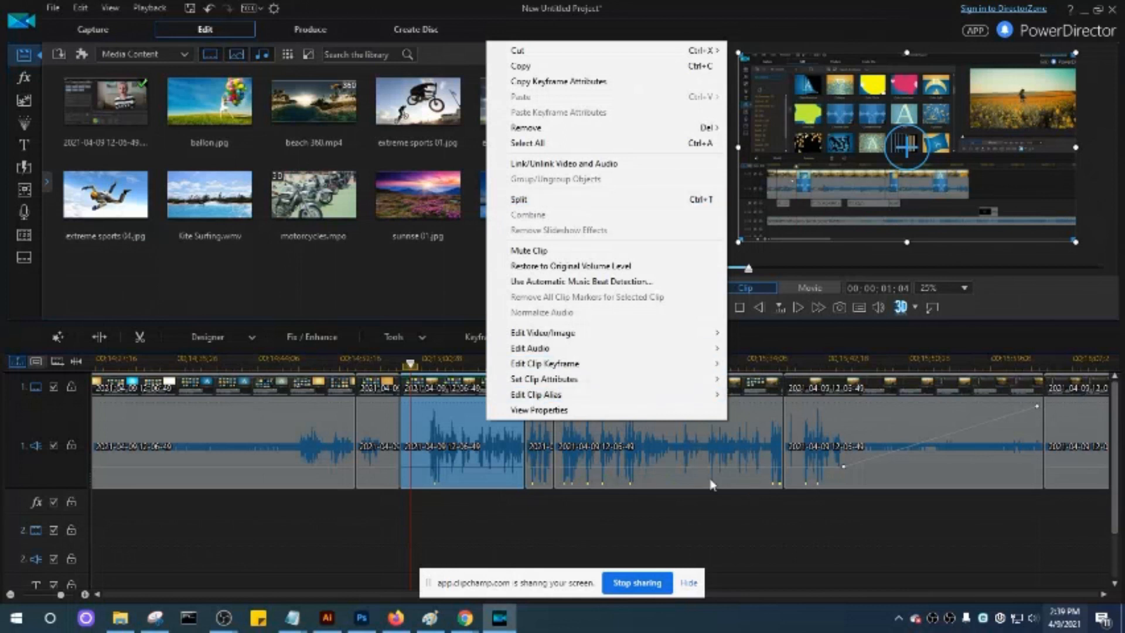
pyautogui.click(479, 460)
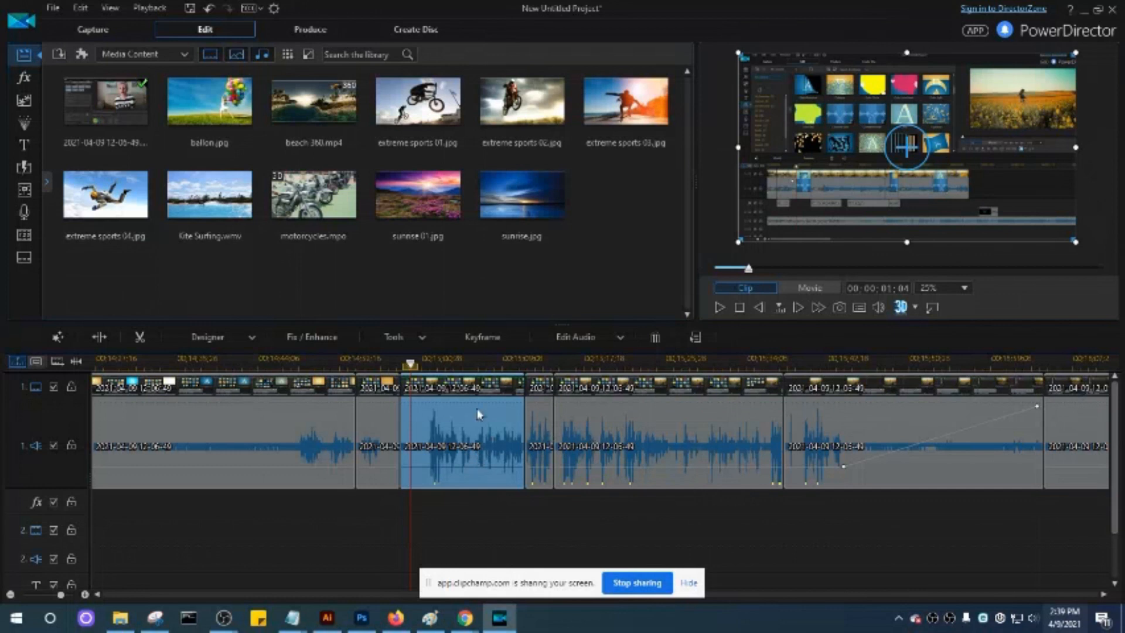
# - Open the selected clip in the PiP Designer and examine its position, scale, opacity and rotation settings, keeping opacity at 100%
pyautogui.doubleClick(490, 452)
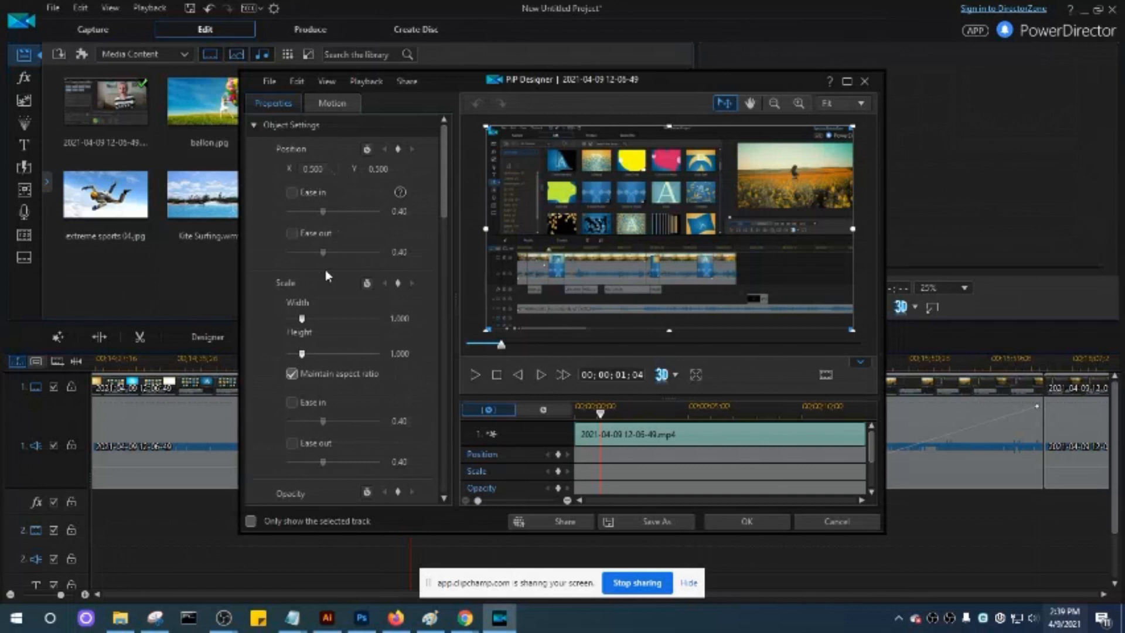
pyautogui.scroll(-1, 328, 280)
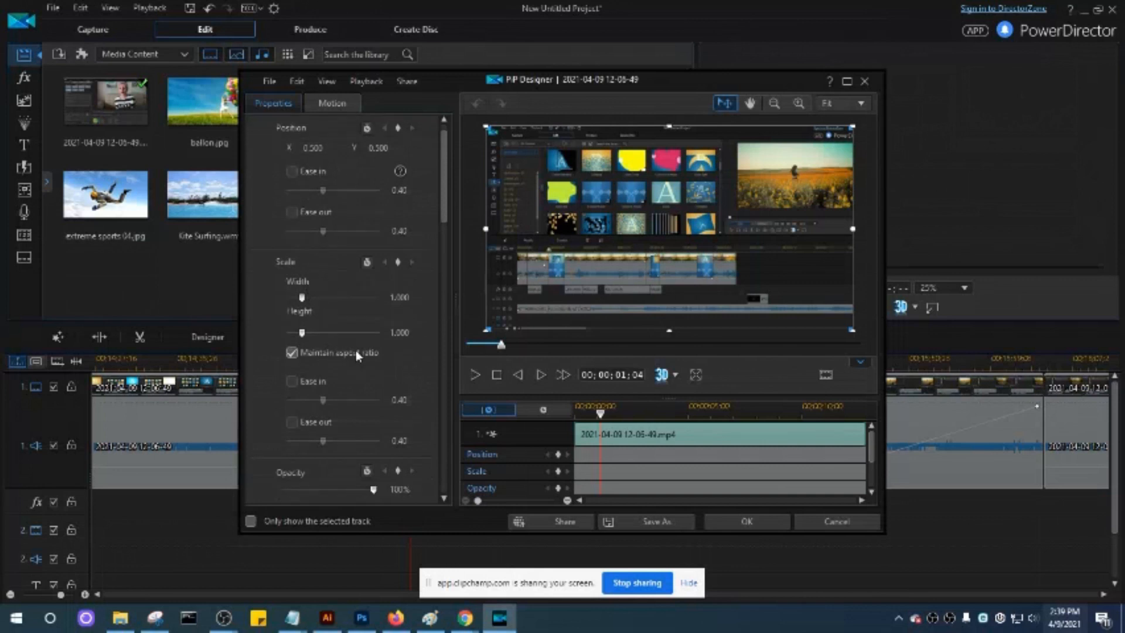
pyautogui.scroll(-1, 384, 414)
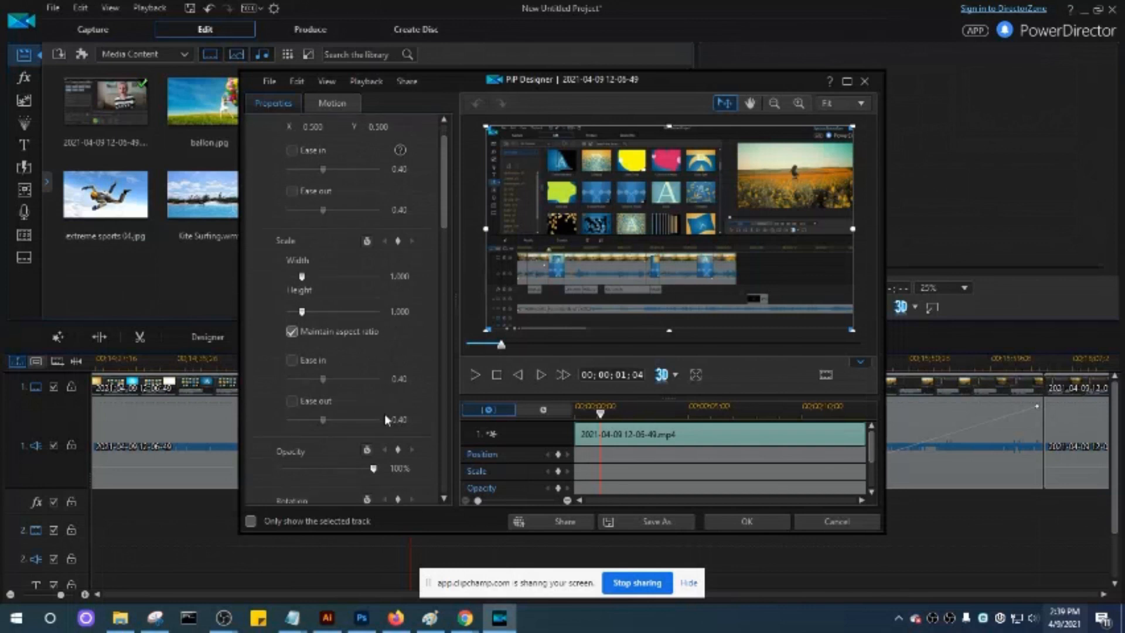
pyautogui.scroll(-1, 385, 420)
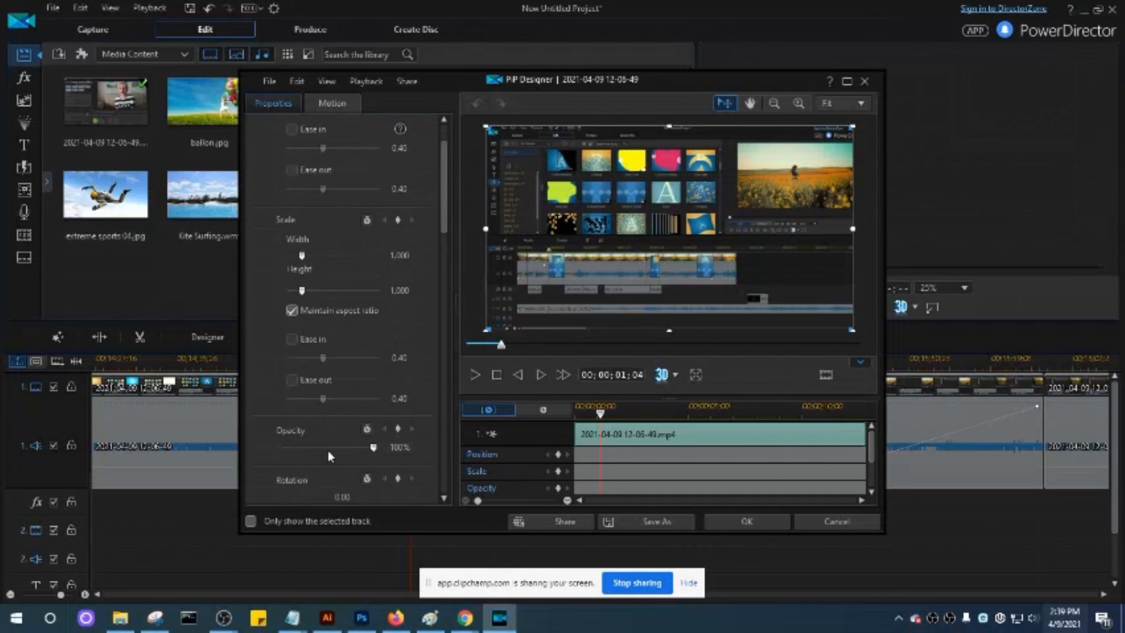
pyautogui.moveTo(373, 449)
pyautogui.mouseDown()
pyautogui.moveTo(307, 445)
pyautogui.moveTo(378, 449)
pyautogui.mouseUp()
pyautogui.scroll(-3, 381, 455)
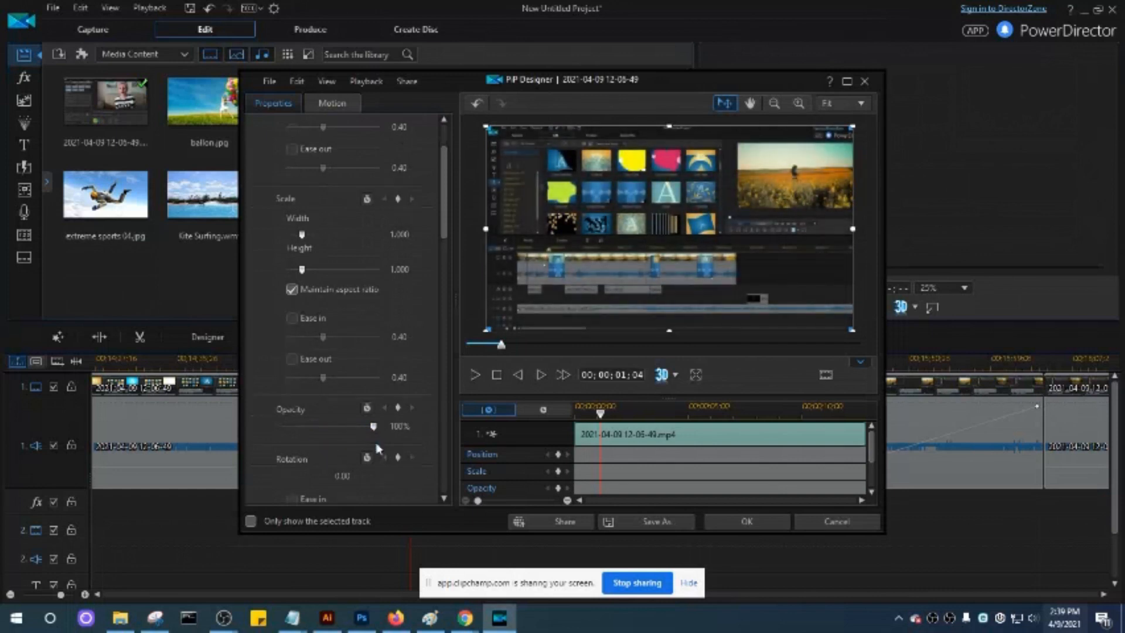
pyautogui.scroll(-12, 372, 438)
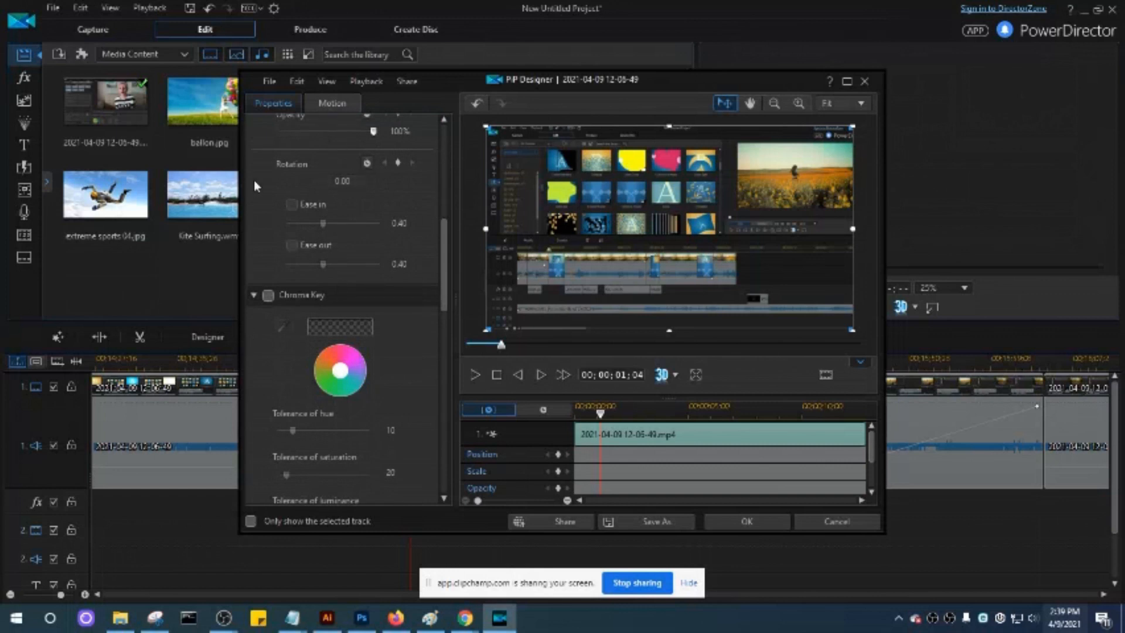
# - Examine the clip's Chroma Key, Shadow and Reflection settings
pyautogui.click(268, 295)
pyautogui.scroll(-4, 378, 315)
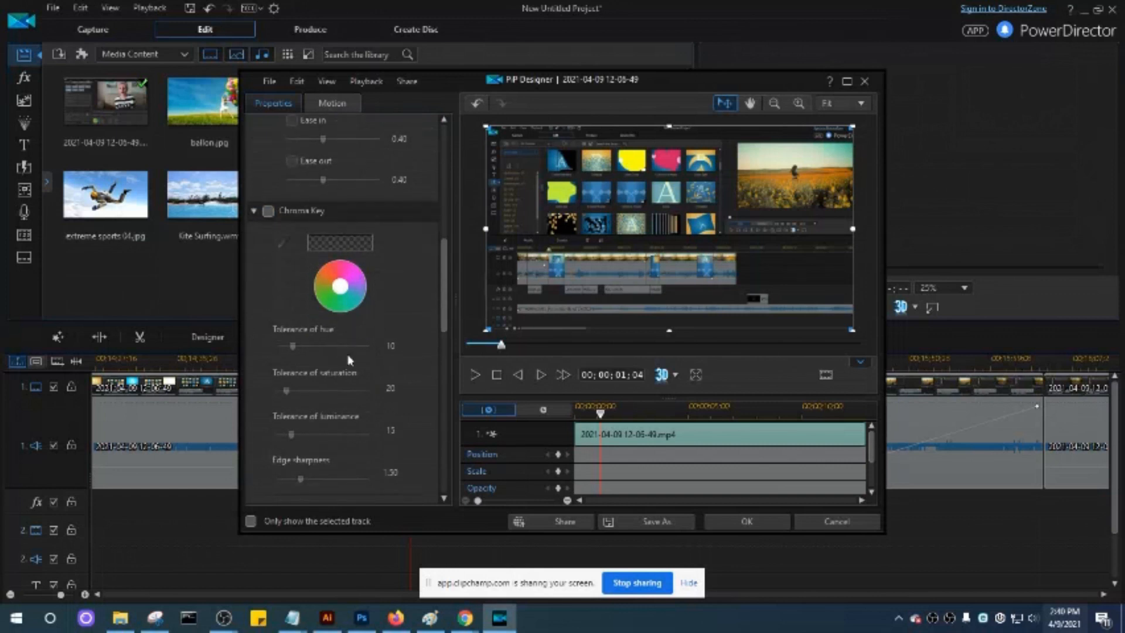
pyautogui.scroll(-10, 350, 447)
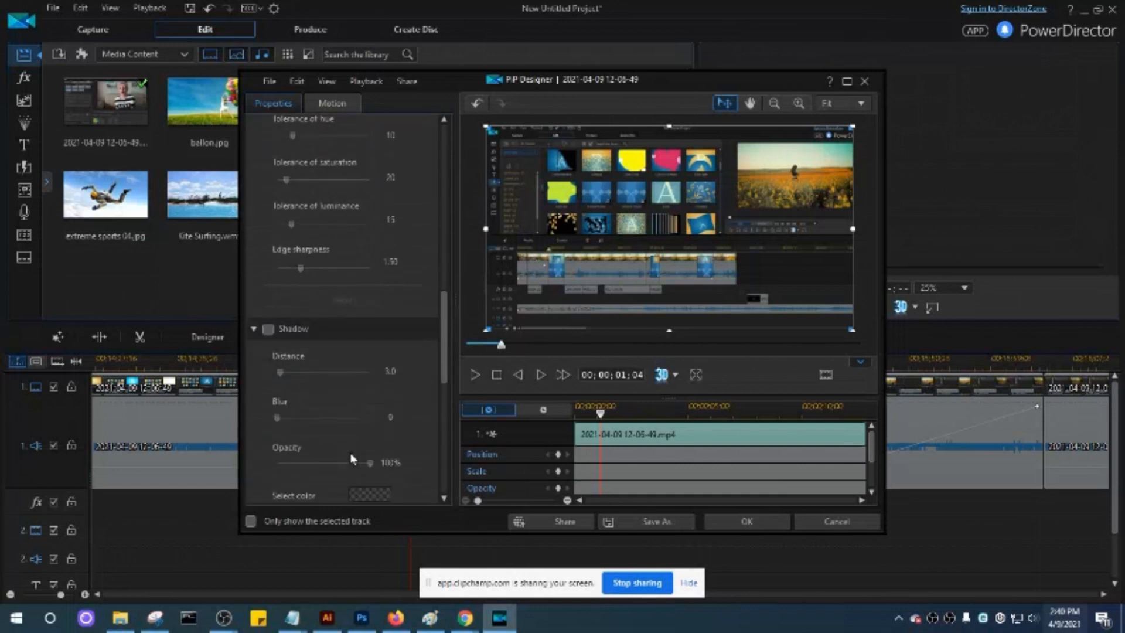
pyautogui.scroll(-6, 351, 452)
pyautogui.scroll(-11, 350, 450)
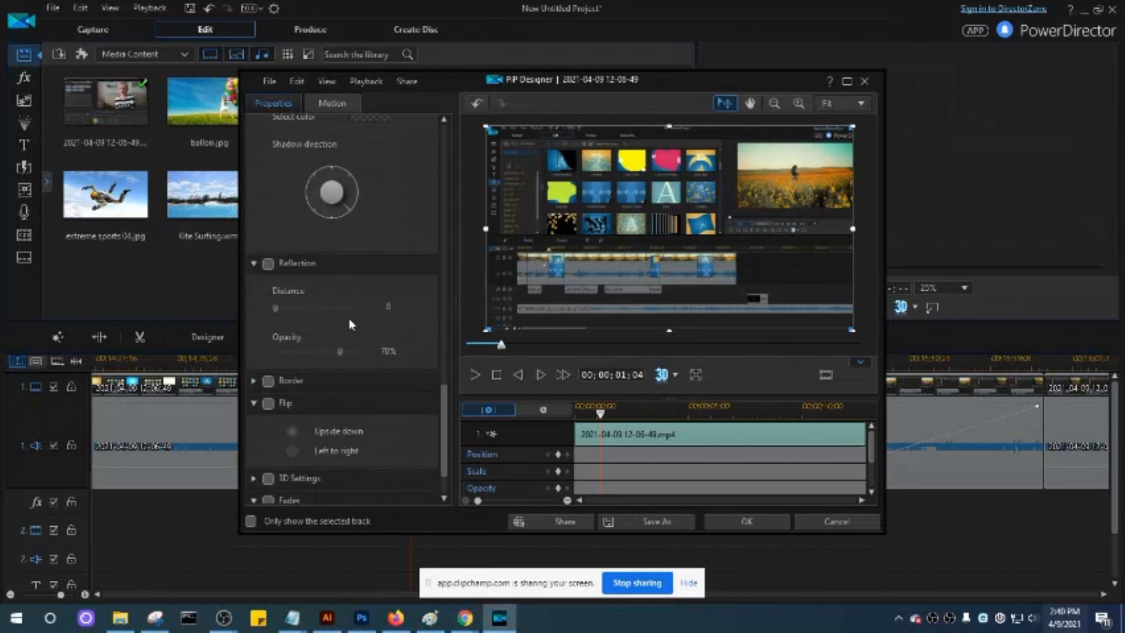
# - Turn on Fades for the clip with fade-in enabled
pyautogui.scroll(-3, 351, 352)
pyautogui.scroll(-1, 350, 362)
pyautogui.click(269, 440)
pyautogui.click(268, 469)
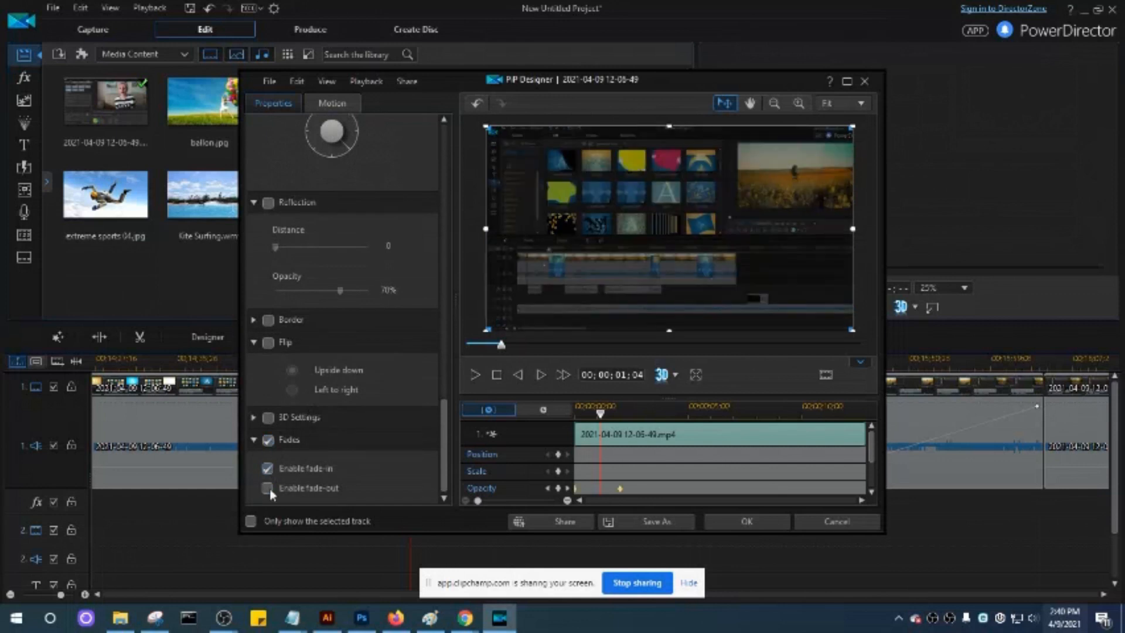
# - Enable fade-out for the clip alongside its fade-in and apply the PiP Designer settings
pyautogui.click(274, 441)
pyautogui.click(767, 519)
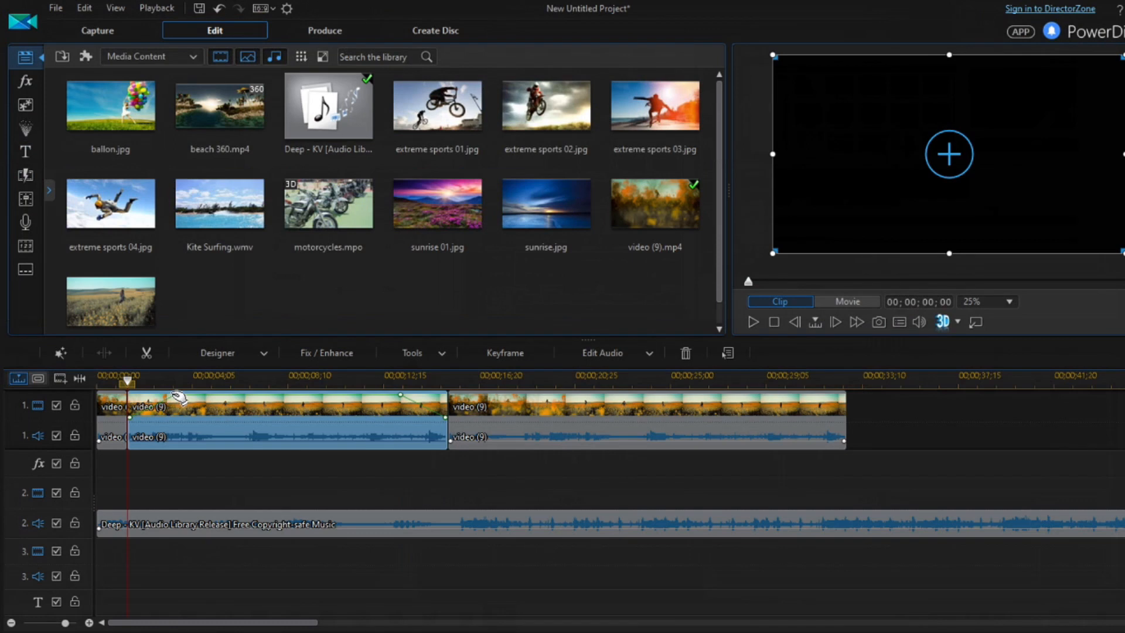
# - Shorten the second clip's fade-in by moving its end keyframe earlier, and play the movie to review the fades
pyautogui.moveTo(177, 395); pyautogui.dragTo(158, 394)
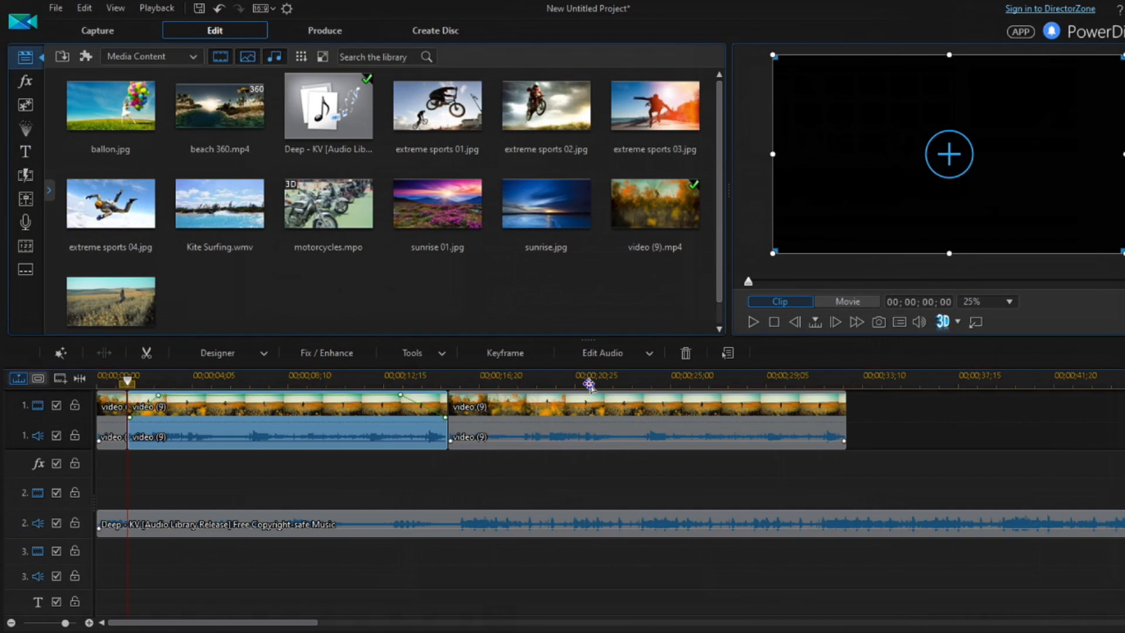
pyautogui.click(752, 322)
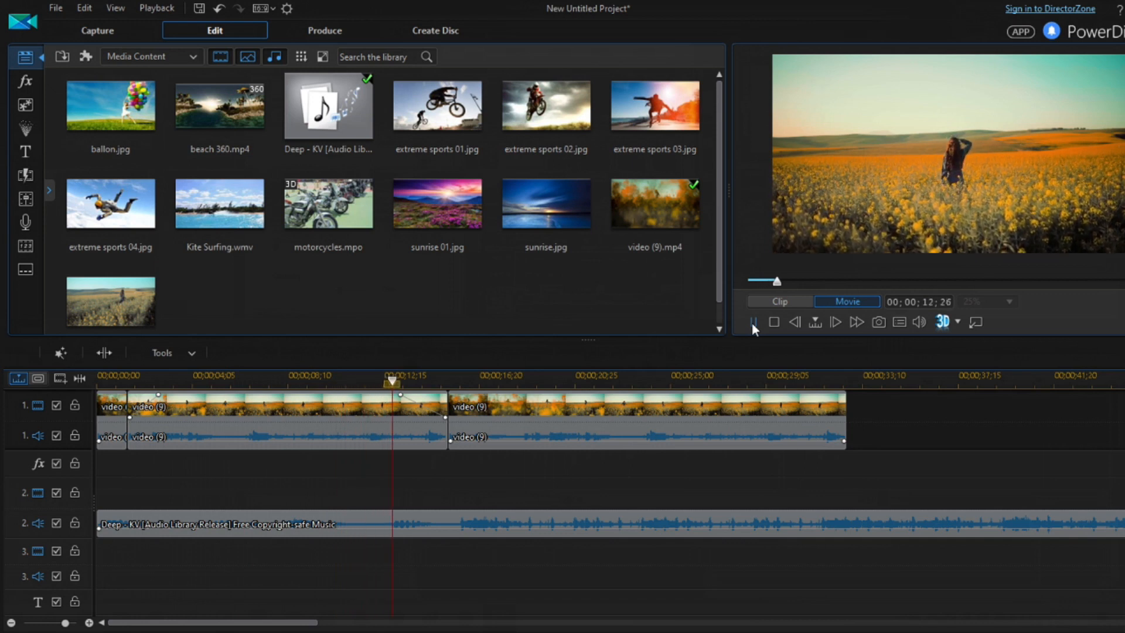
pyautogui.click(752, 322)
pyautogui.click(239, 431)
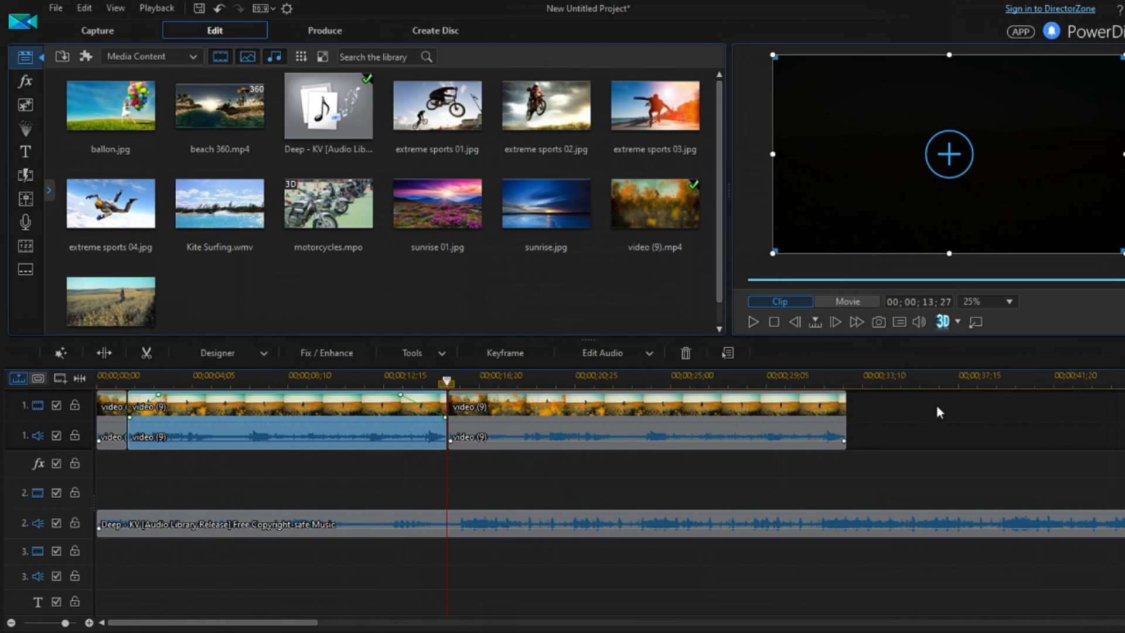
# - Increase the height of audio track 1 and play the beginning of the second clip
pyautogui.click(112, 436)
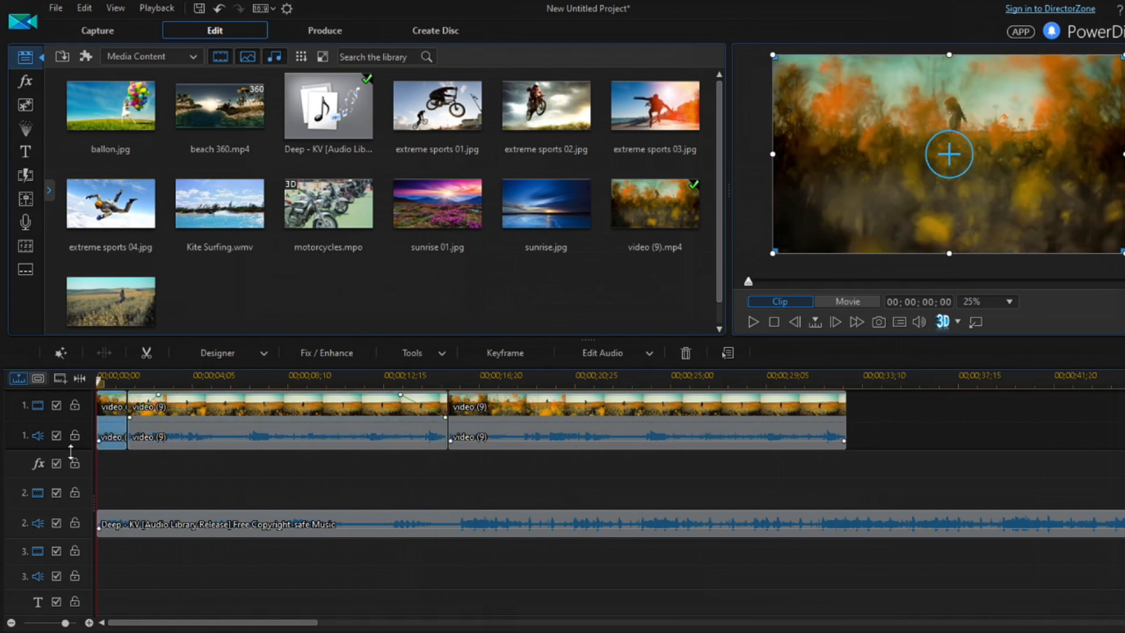
pyautogui.moveTo(77, 452); pyautogui.dragTo(77, 518)
pyautogui.moveTo(126, 382); pyautogui.dragTo(140, 382)
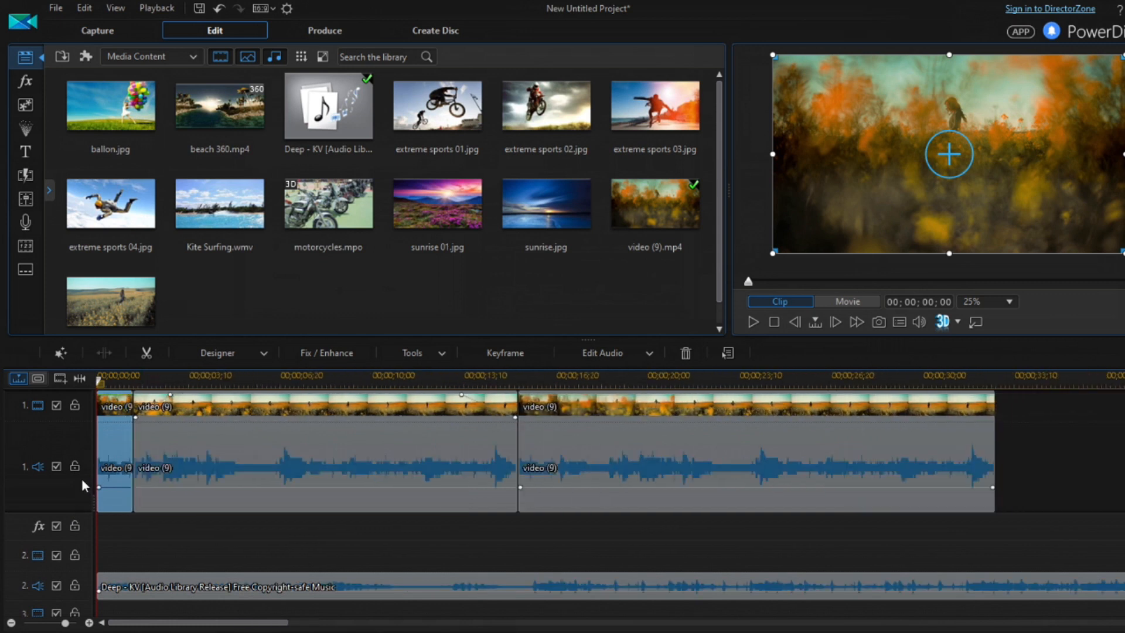
pyautogui.moveTo(125, 382); pyautogui.dragTo(139, 383)
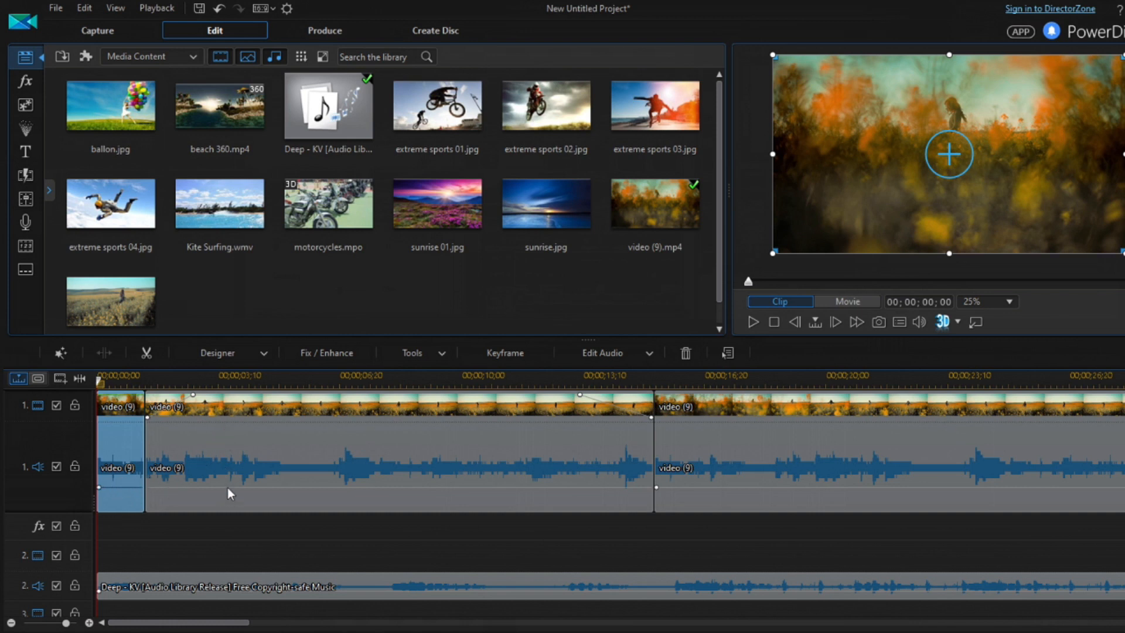
pyautogui.click(255, 420)
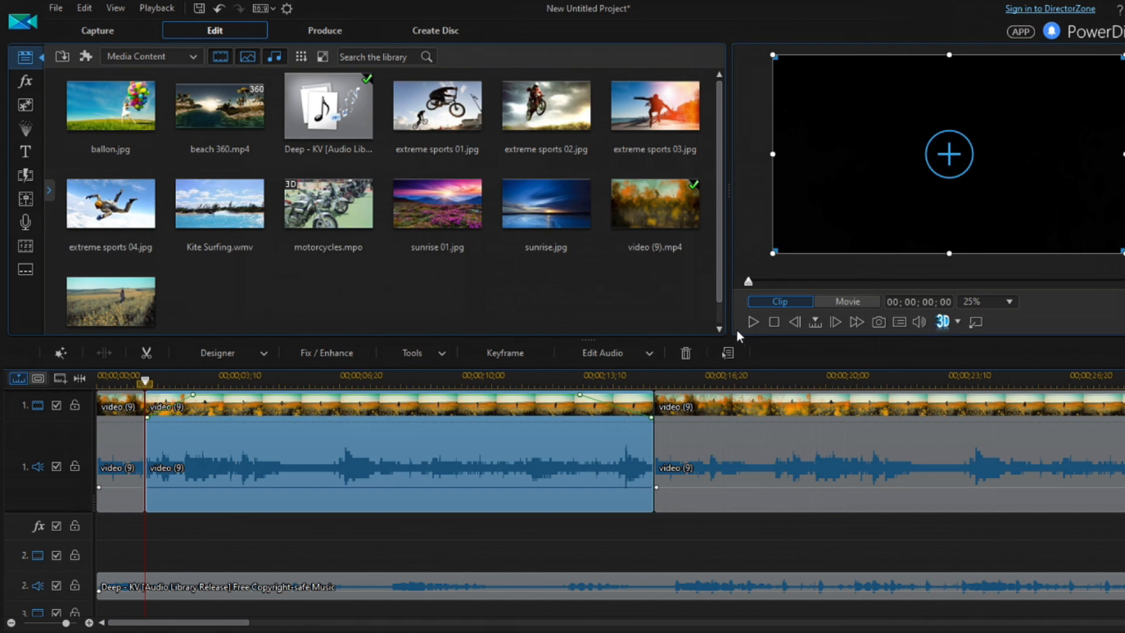
pyautogui.press('space')
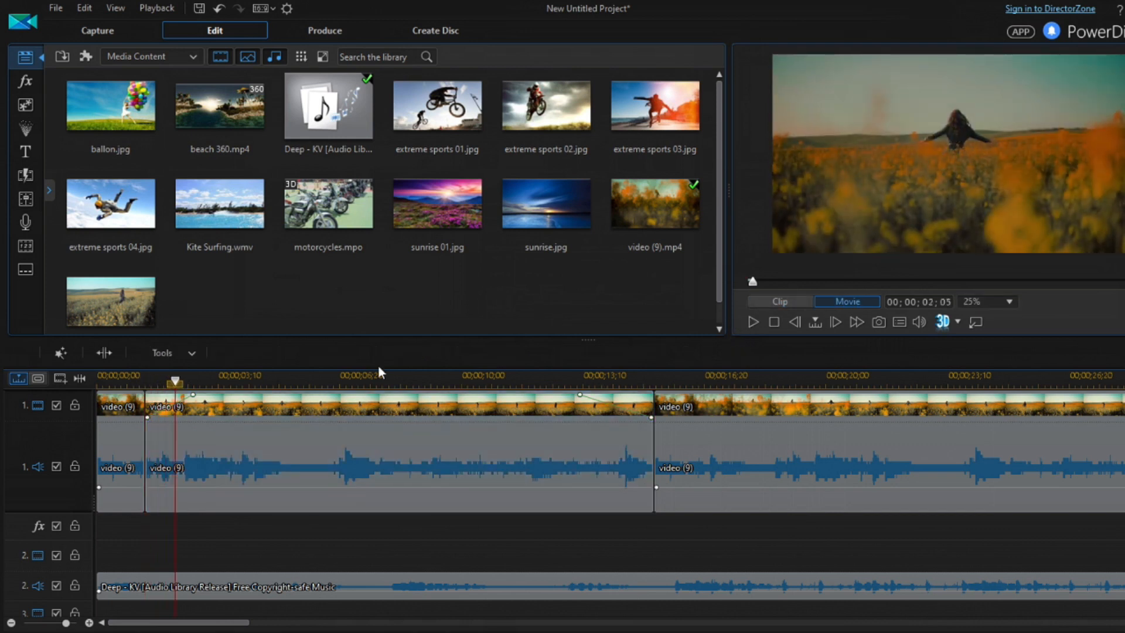
# - Return the playhead to the start of the second clip and play its opening frames closely to check the fade-in
pyautogui.moveTo(278, 381); pyautogui.dragTo(452, 384)
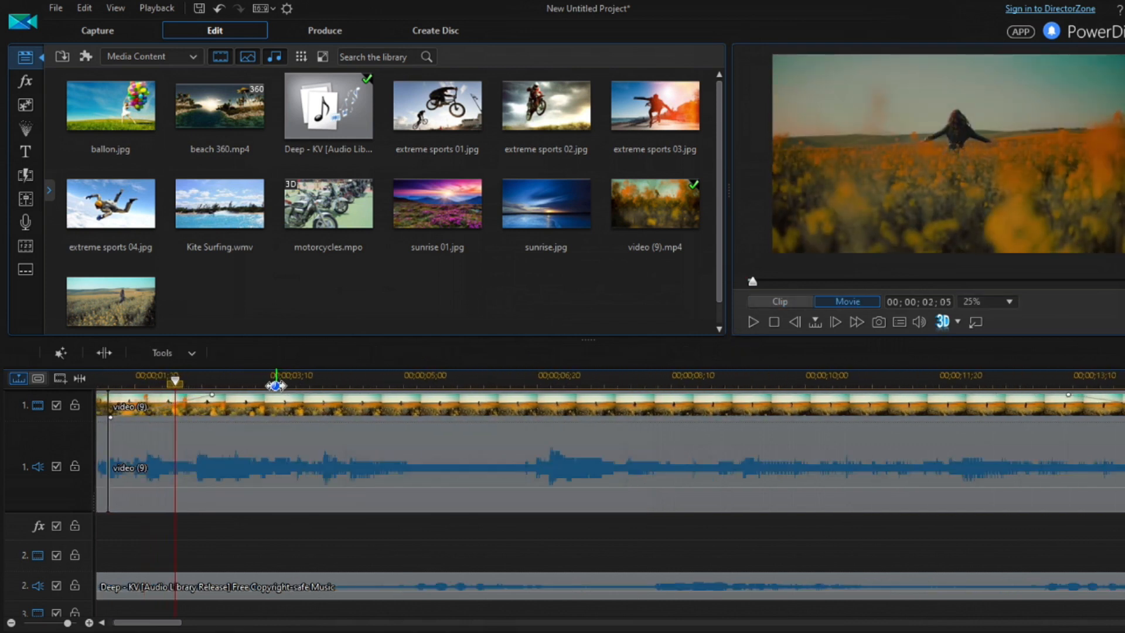
pyautogui.moveTo(276, 381); pyautogui.dragTo(371, 378)
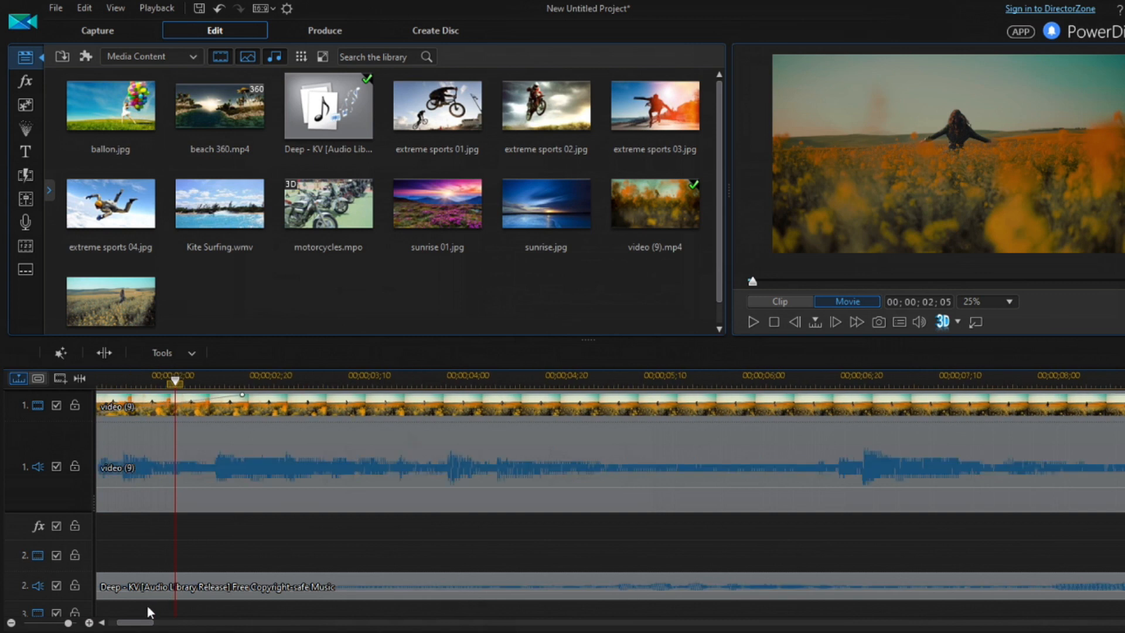
pyautogui.moveTo(140, 623); pyautogui.dragTo(130, 622)
pyautogui.click(306, 421)
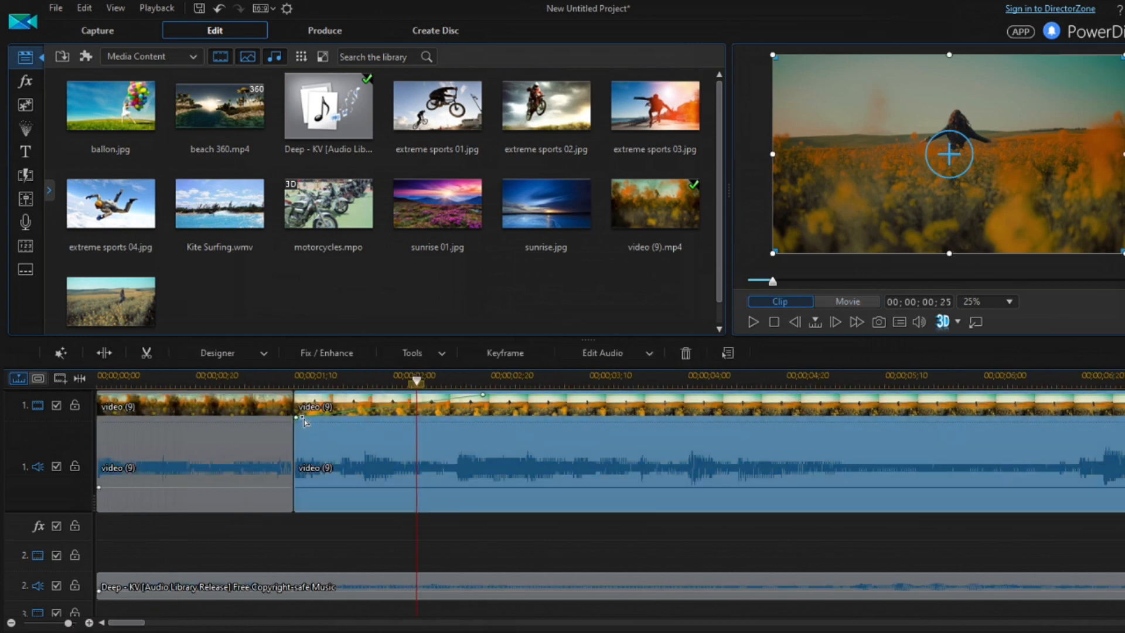
pyautogui.moveTo(420, 382); pyautogui.dragTo(294, 386)
pyautogui.click(407, 401)
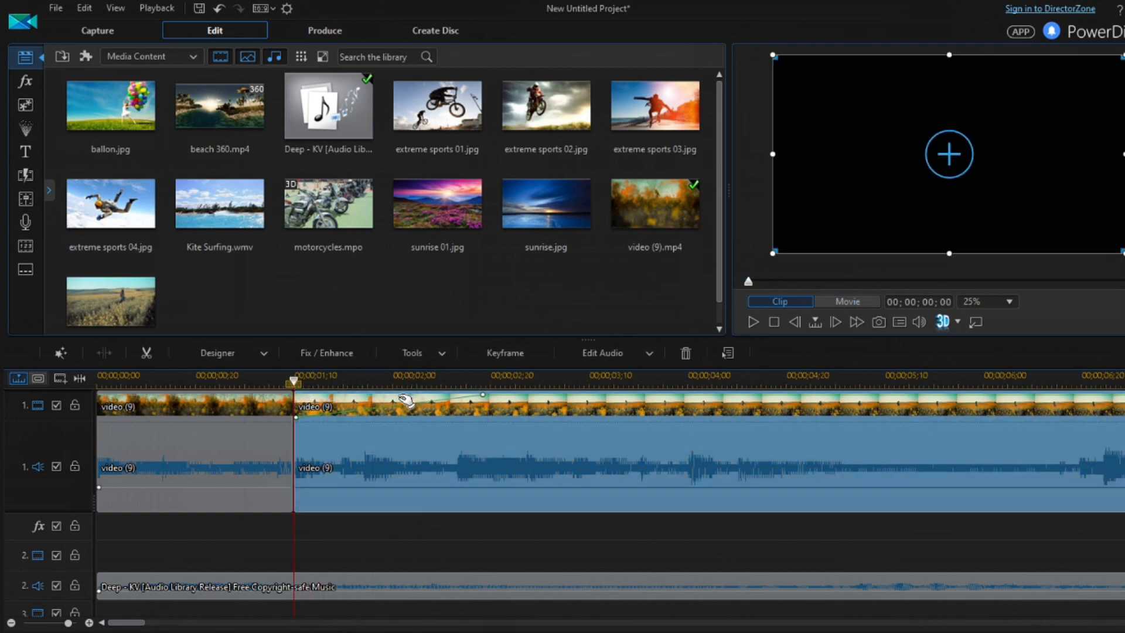
pyautogui.press('space')
pyautogui.press('space')
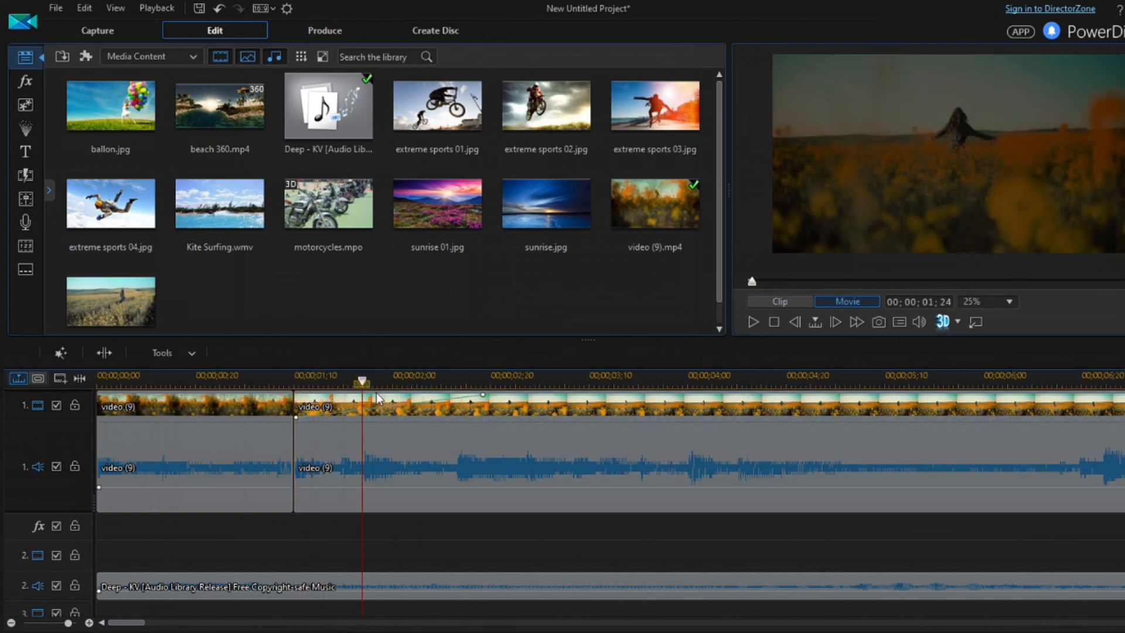
# - Split the second clip about one frame after its start and delete the resulting sliver, closing the gap
pyautogui.moveTo(362, 384); pyautogui.dragTo(300, 393)
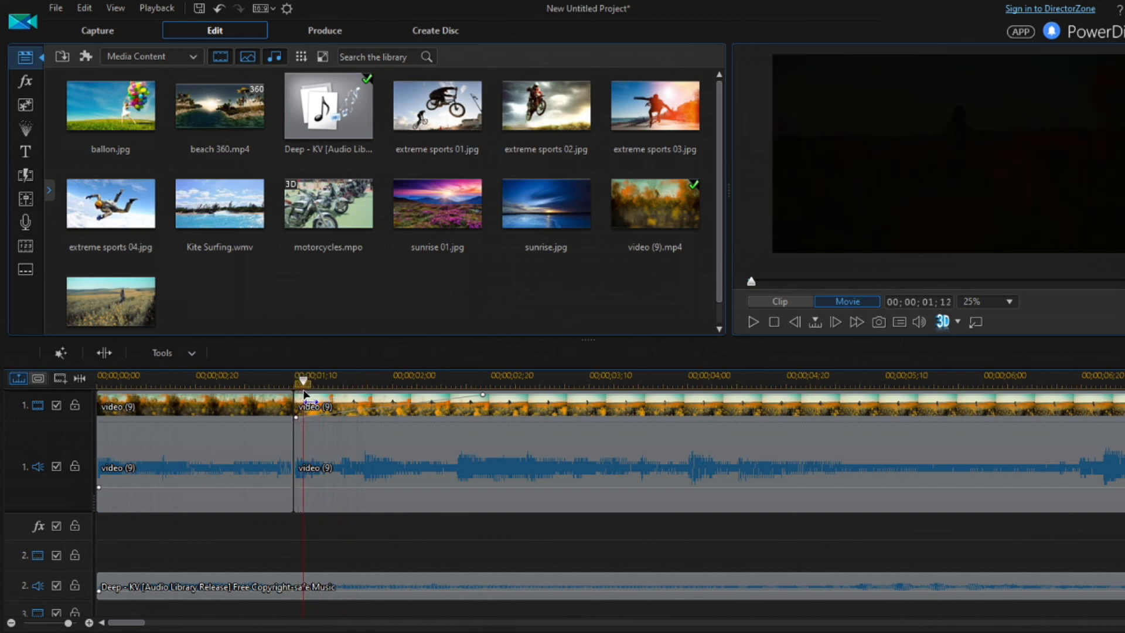
pyautogui.click(328, 417)
pyautogui.hotkey('ctrl', 't')
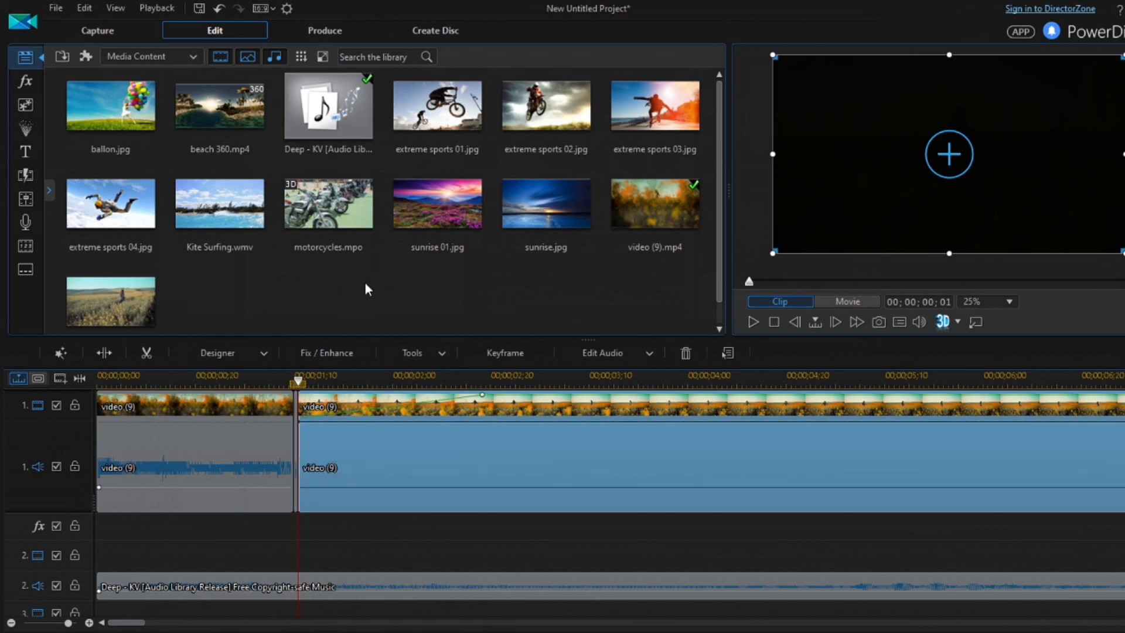
pyautogui.click(296, 441)
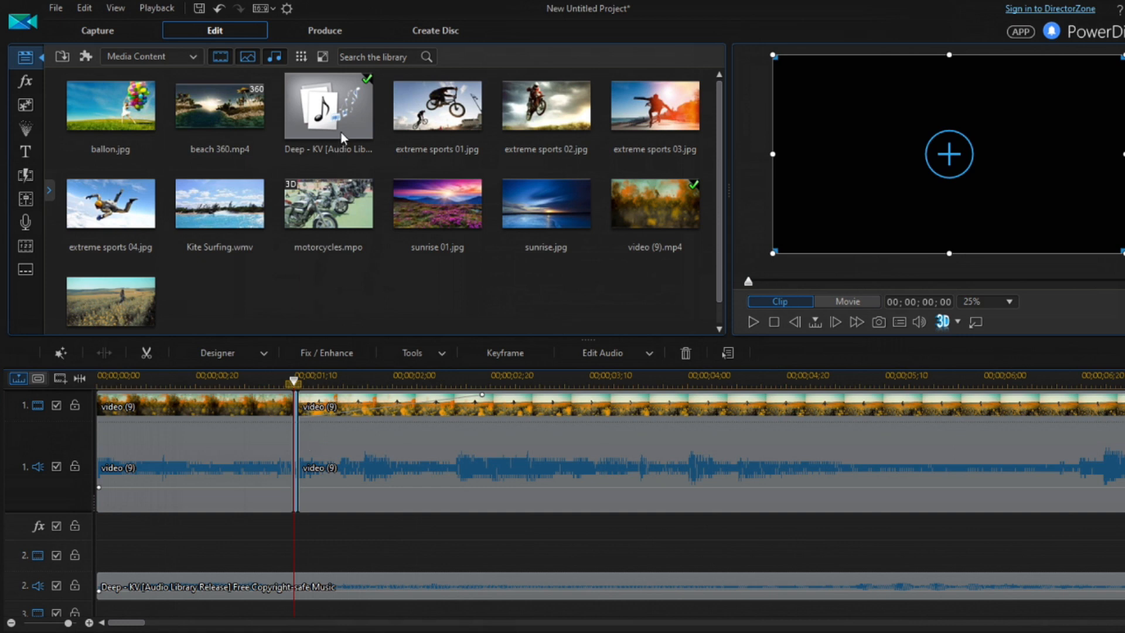
pyautogui.press('Delete')
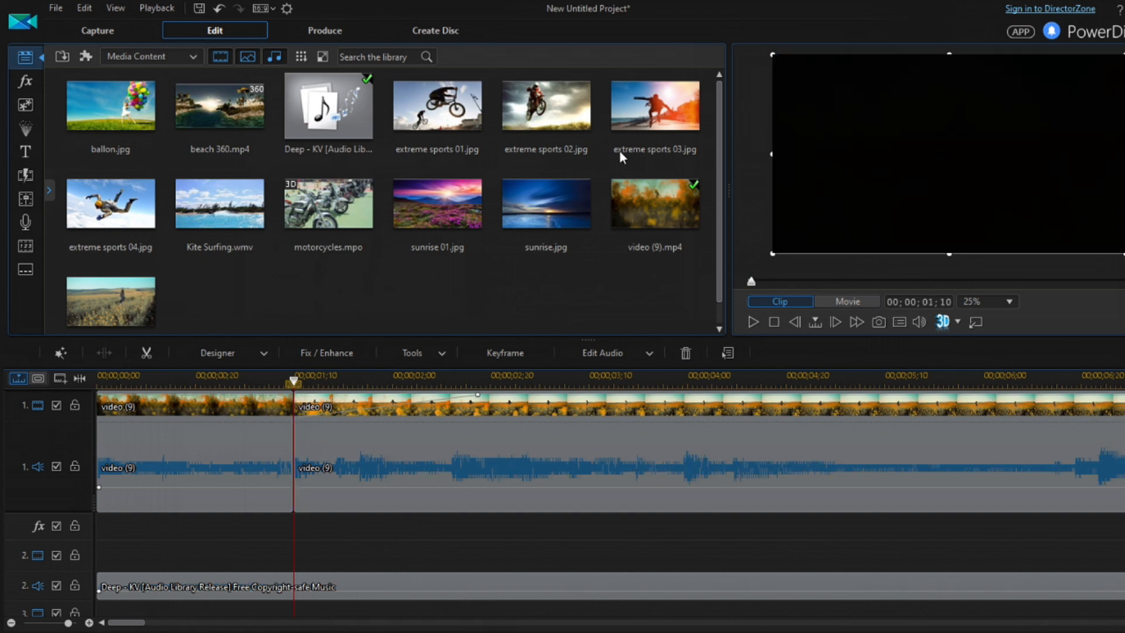
# - Fit the whole video sequence in the timeline and reduce the height of audio track 1
pyautogui.moveTo(435, 382); pyautogui.dragTo(150, 379)
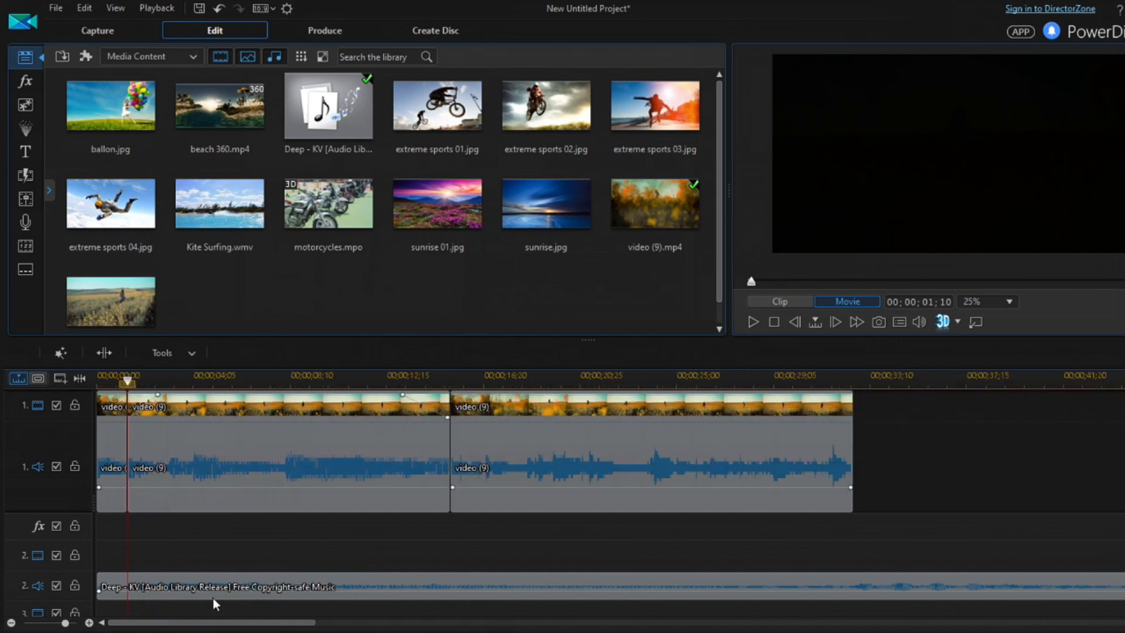
pyautogui.moveTo(196, 382)
pyautogui.mouseDown()
pyautogui.moveTo(211, 382)
pyautogui.moveTo(199, 382)
pyautogui.mouseUp()
pyautogui.moveTo(53, 514); pyautogui.dragTo(56, 490)
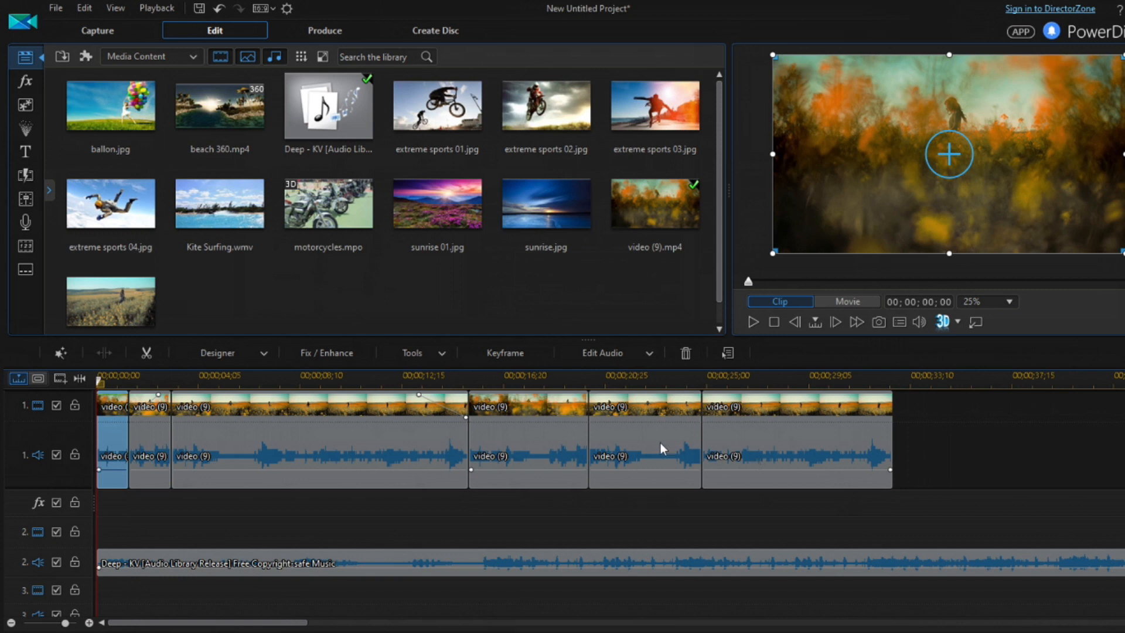
# - Move every split piece except the first later on video track 1, spreading them apart with gaps in between
pyautogui.moveTo(832, 440); pyautogui.dragTo(870, 455)
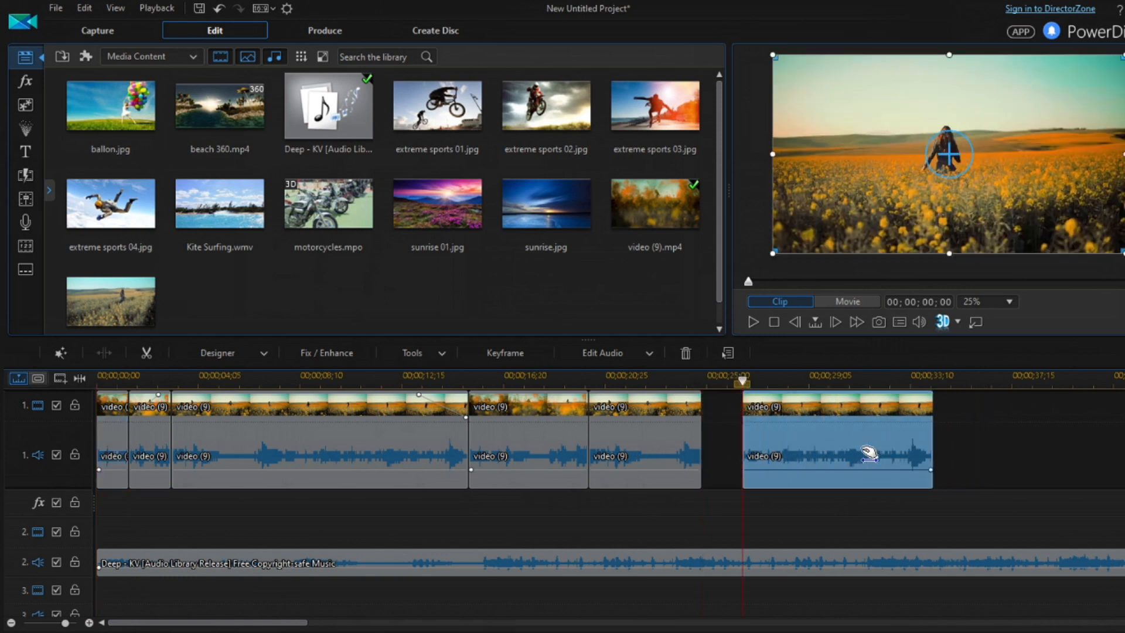
pyautogui.click(645, 445)
pyautogui.moveTo(1002, 464); pyautogui.dragTo(1024, 464)
pyautogui.moveTo(864, 460); pyautogui.dragTo(800, 463)
pyautogui.moveTo(528, 460); pyautogui.dragTo(1112, 451)
pyautogui.click(334, 452)
pyautogui.moveTo(335, 452); pyautogui.dragTo(510, 452)
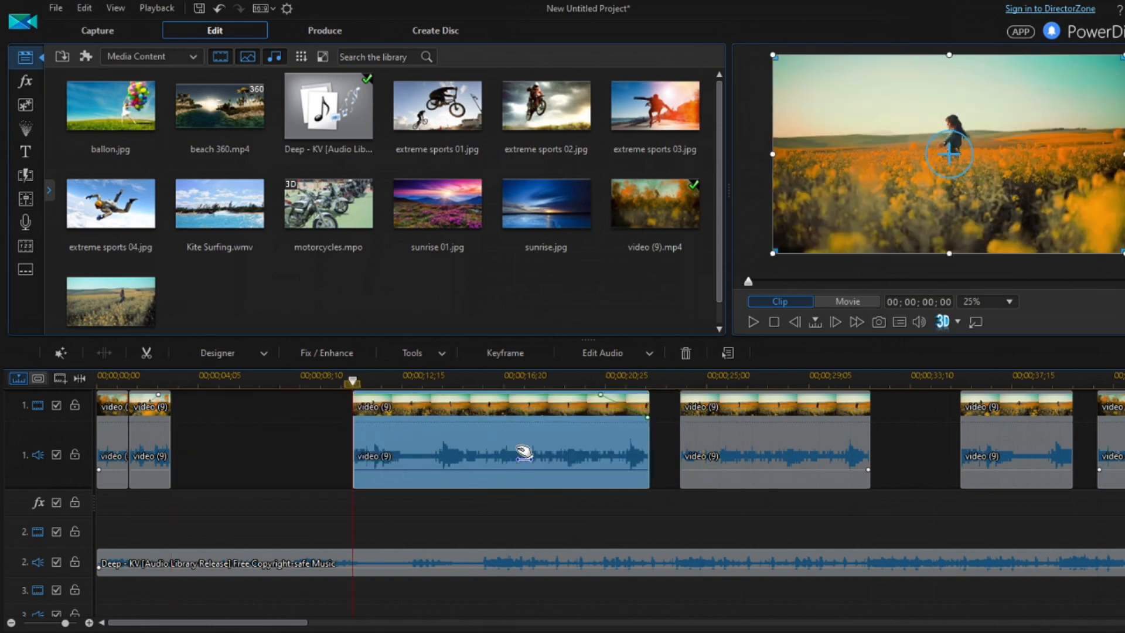
pyautogui.moveTo(152, 452); pyautogui.dragTo(929, 465)
# - Reassemble the separated pieces in a new order behind the first clip, placing them end to end without gaps
pyautogui.moveTo(1013, 448); pyautogui.dragTo(181, 442)
pyautogui.moveTo(447, 458); pyautogui.dragTo(331, 457)
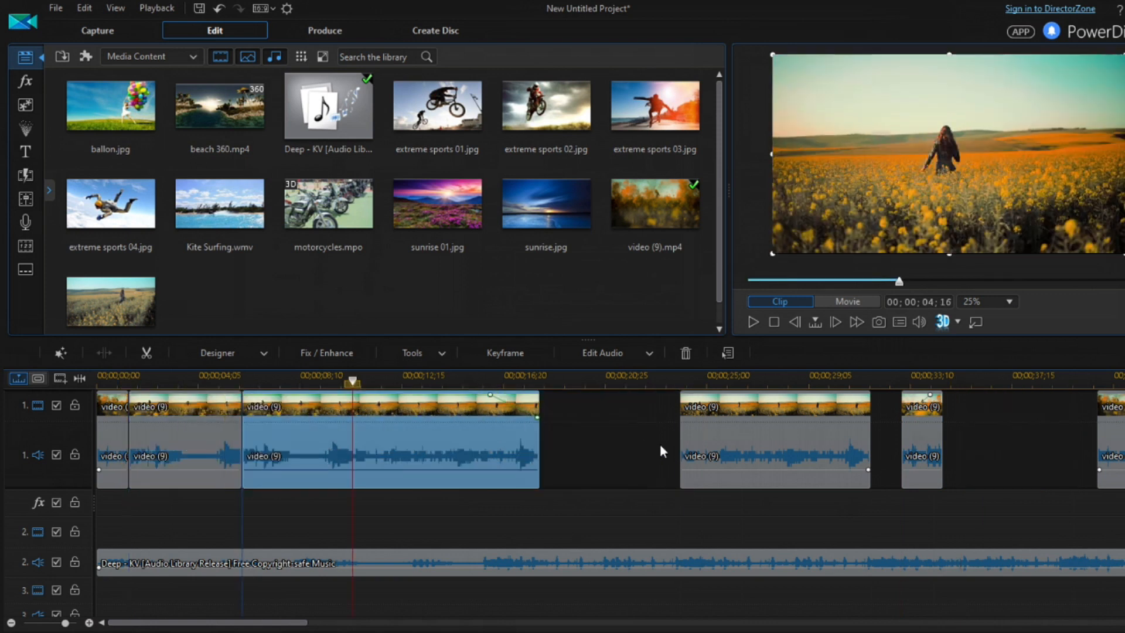
pyautogui.moveTo(938, 456); pyautogui.dragTo(581, 437)
pyautogui.moveTo(724, 444); pyautogui.dragTo(641, 449)
pyautogui.moveTo(636, 447); pyautogui.dragTo(636, 447)
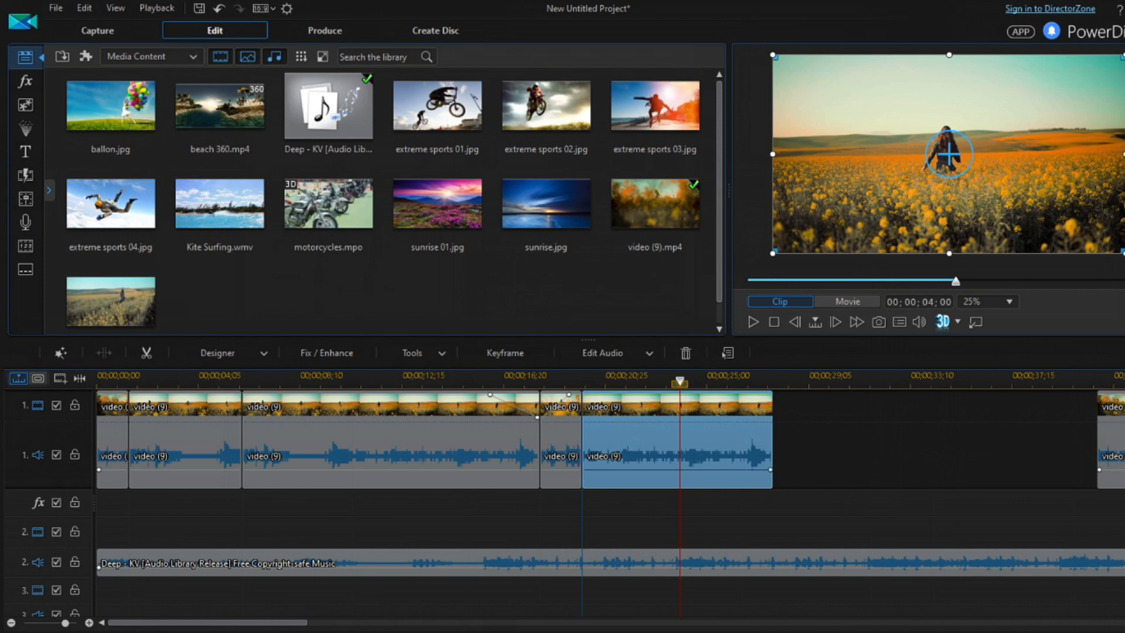
pyautogui.moveTo(975, 453); pyautogui.dragTo(815, 446)
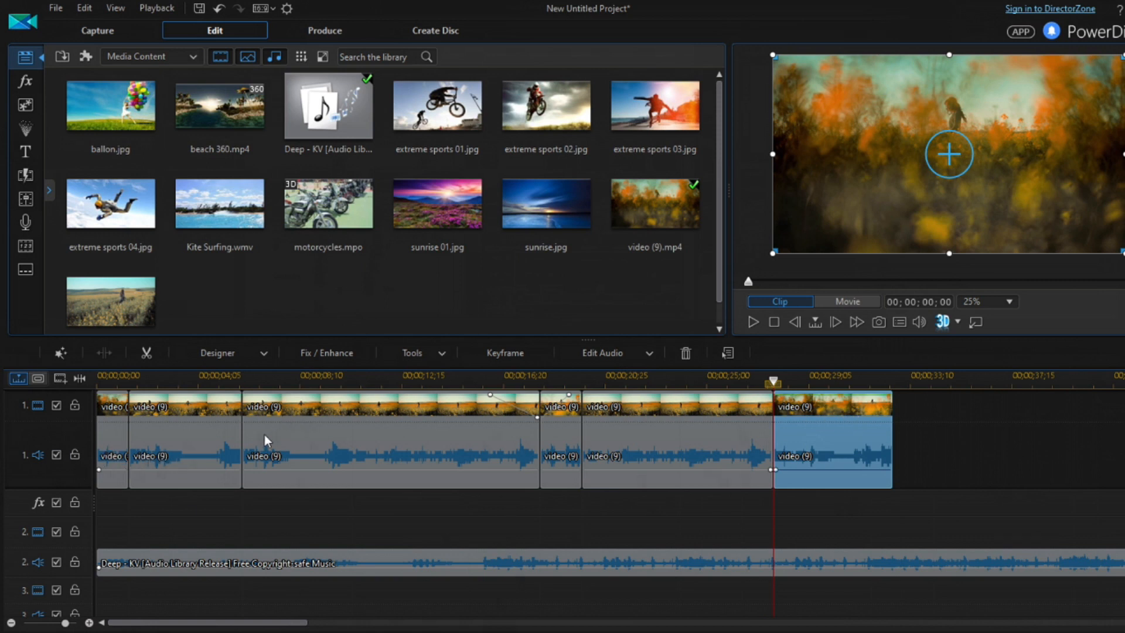
# - Browse the 3D video effects and add Fireworks 3 to the effect track, starting at the second clip
pyautogui.click(119, 447)
pyautogui.click(146, 442)
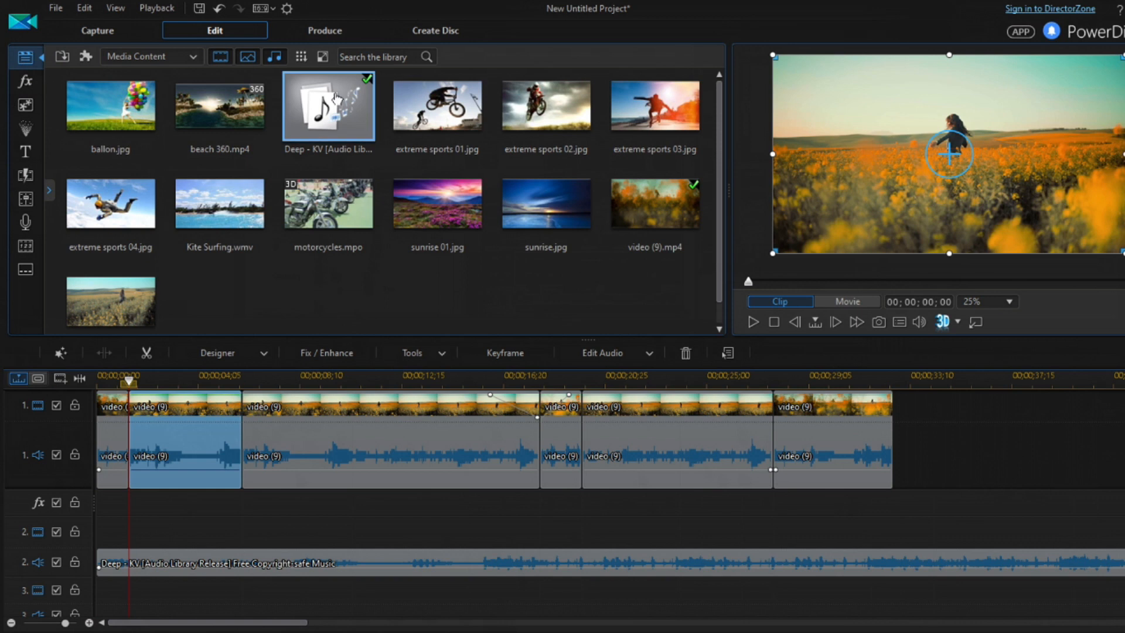
pyautogui.click(25, 82)
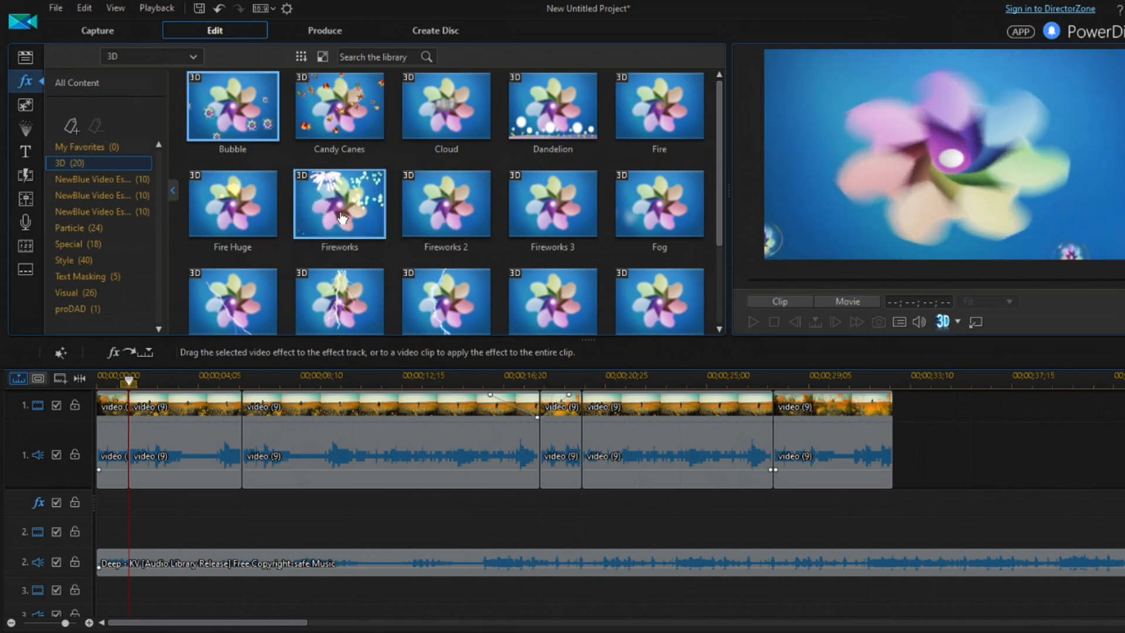
pyautogui.scroll(-1, 500, 198)
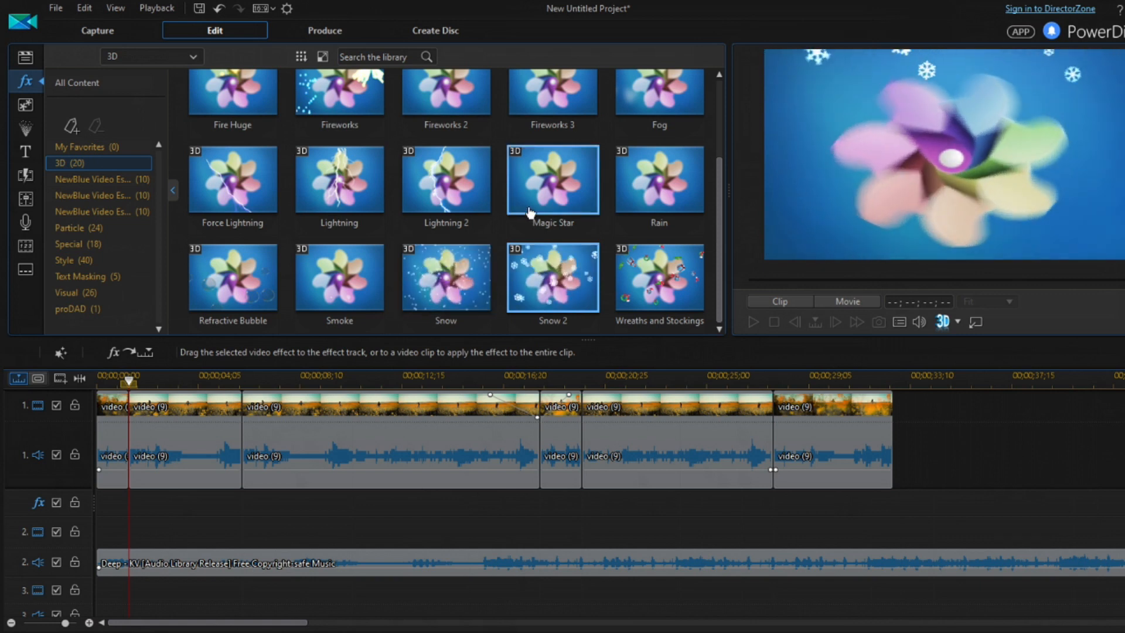
pyautogui.click(437, 284)
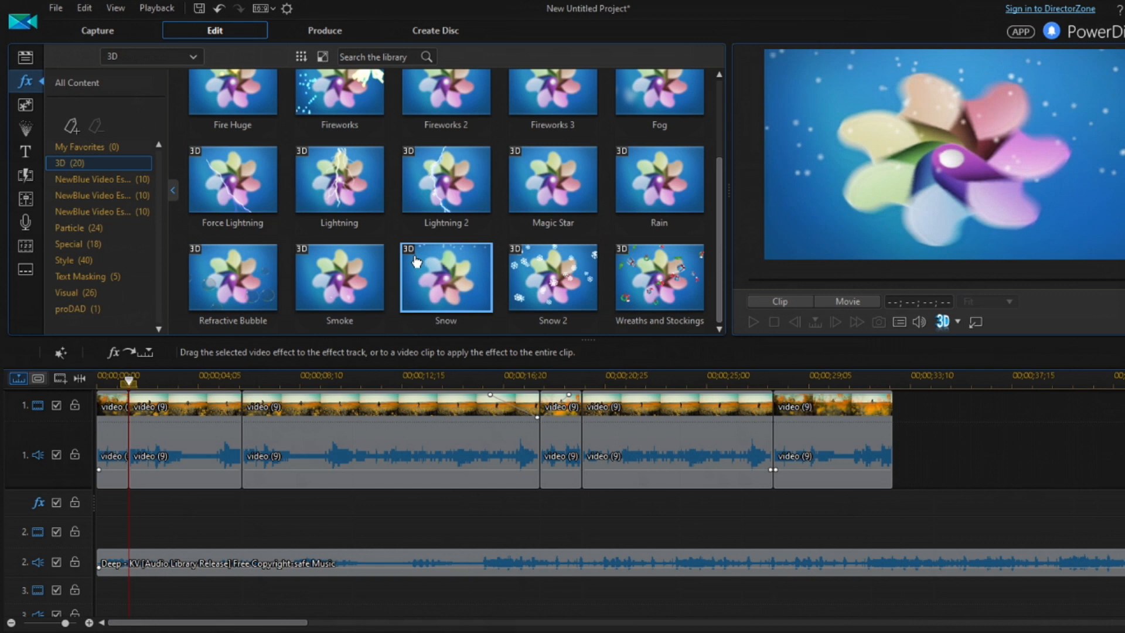
pyautogui.scroll(2, 422, 253)
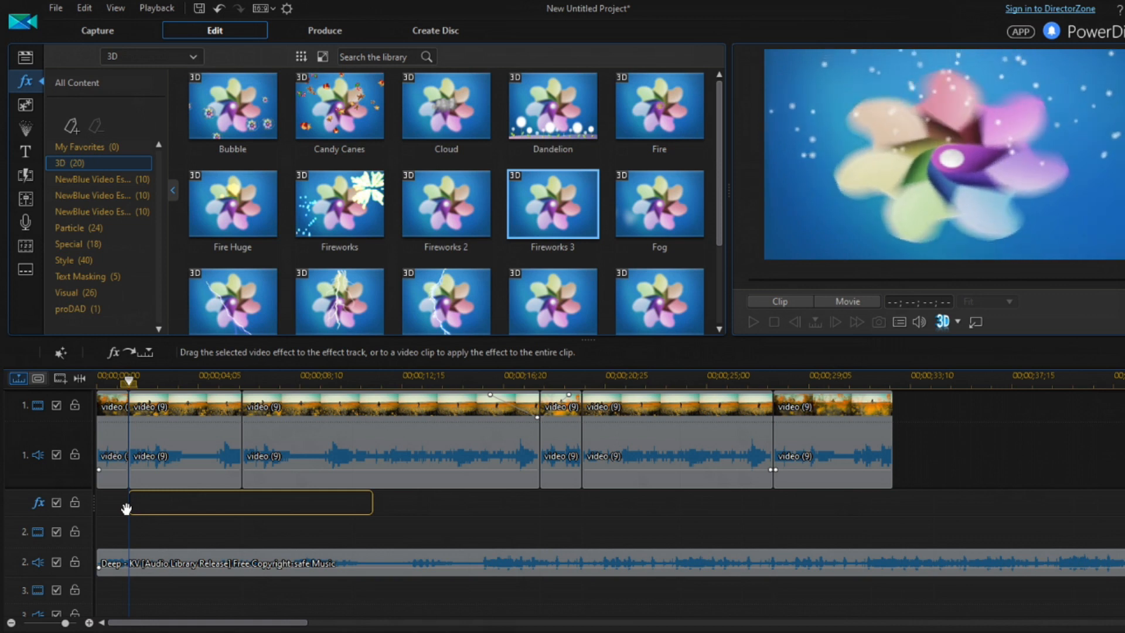
pyautogui.moveTo(127, 509); pyautogui.dragTo(127, 509)
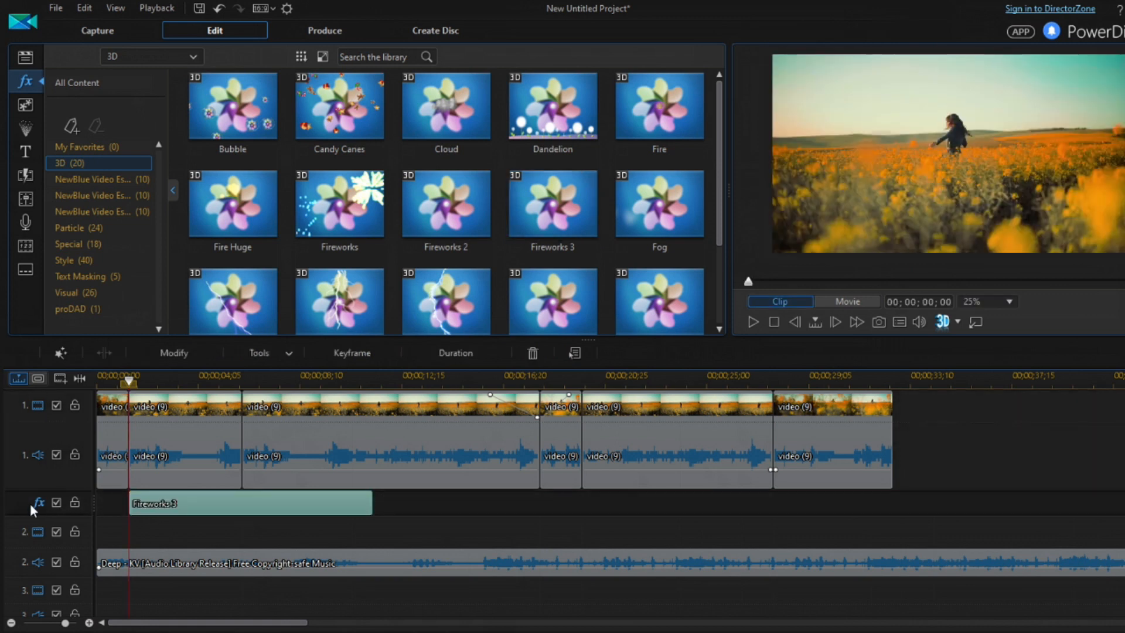
# - Trim the Fireworks 3 effect to a length of about 00;00;01;23 and play the movie from the effect's start
pyautogui.moveTo(370, 505); pyautogui.dragTo(365, 507)
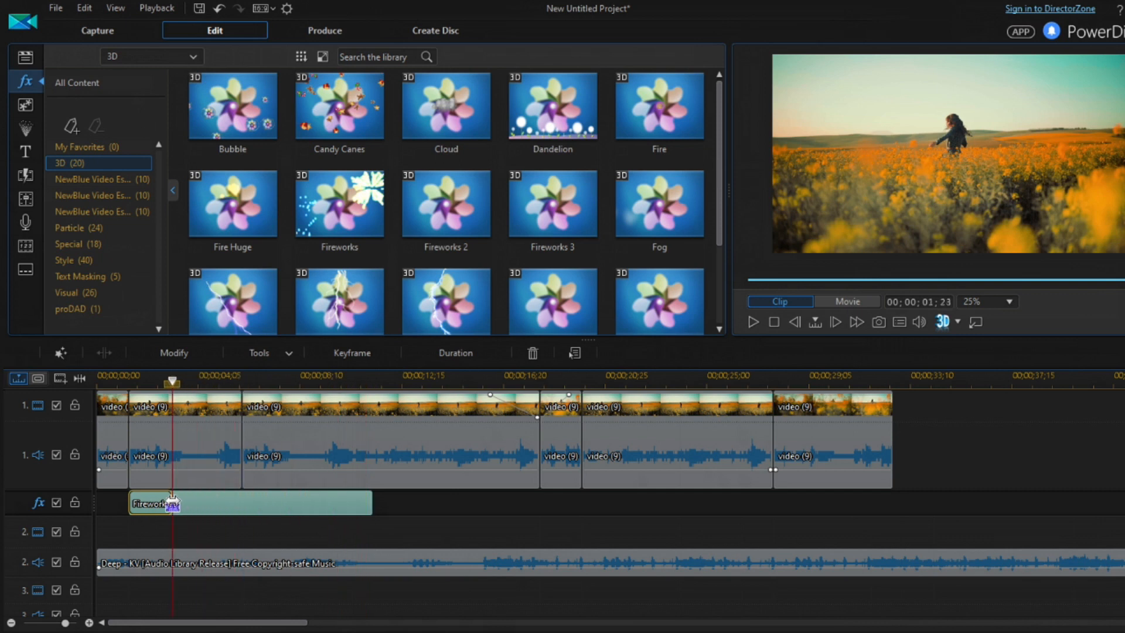
pyautogui.moveTo(146, 504); pyautogui.dragTo(162, 505)
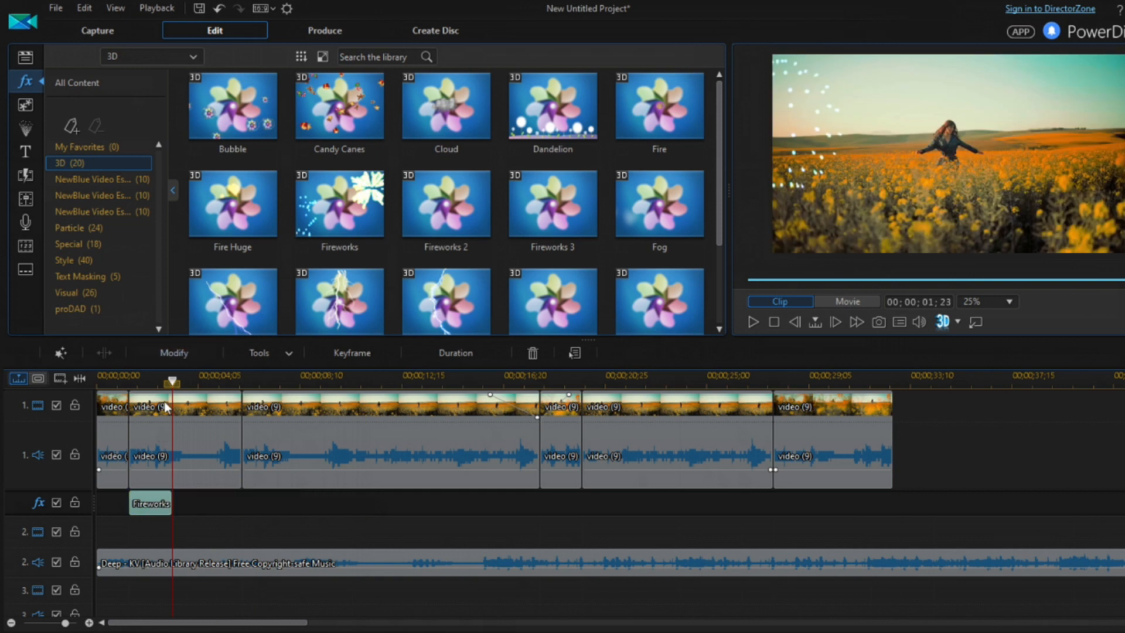
pyautogui.moveTo(173, 384); pyautogui.dragTo(132, 383)
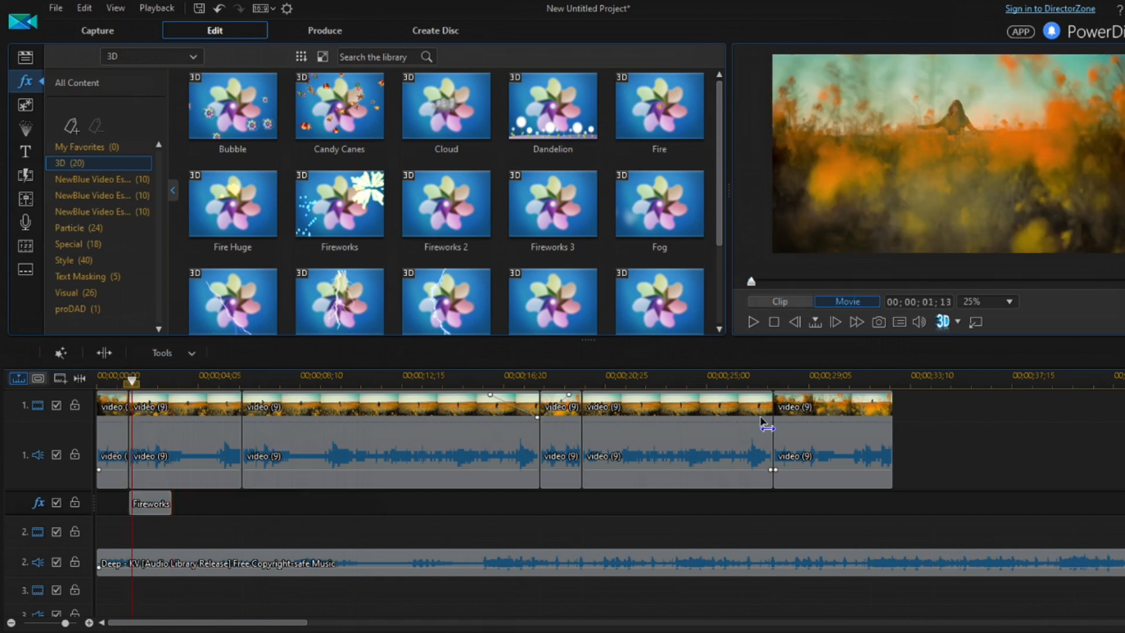
pyautogui.click(754, 322)
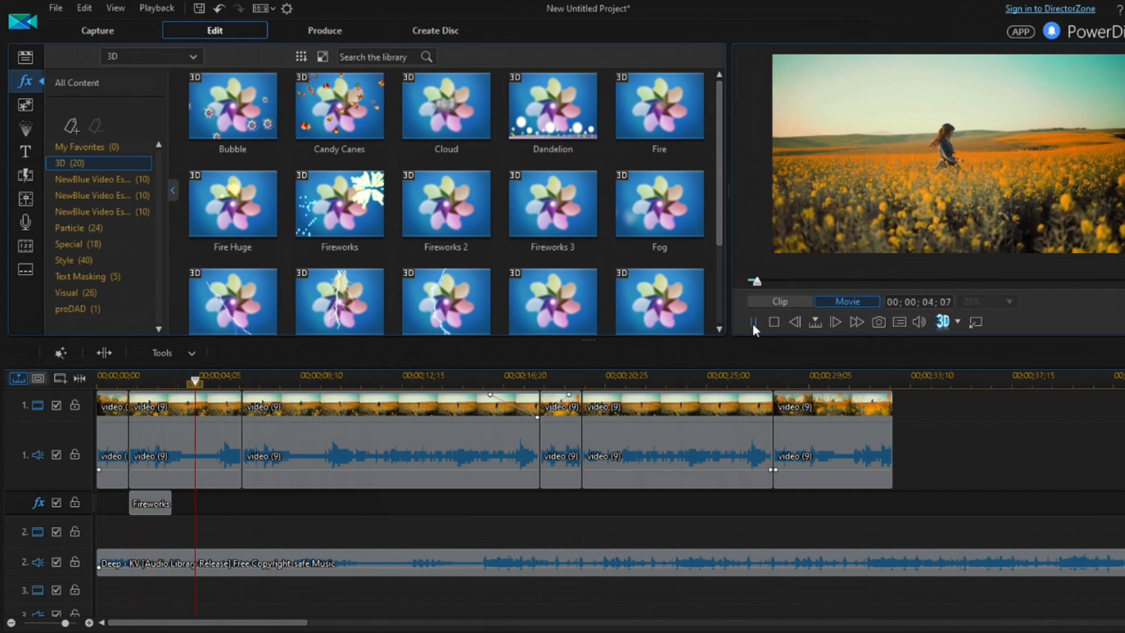
# - Stop playback, browse the three NewBlue effect categories and add NewBlue Gradient Fill Pro to the effect track at the third clip's start
pyautogui.click(753, 322)
pyautogui.click(137, 183)
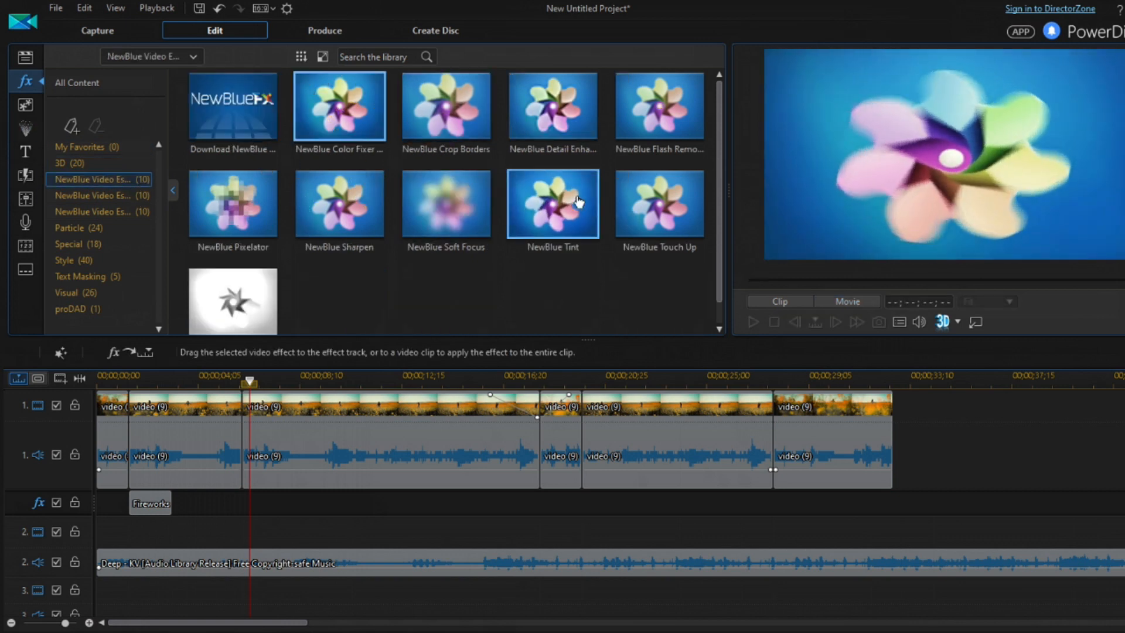
pyautogui.click(116, 197)
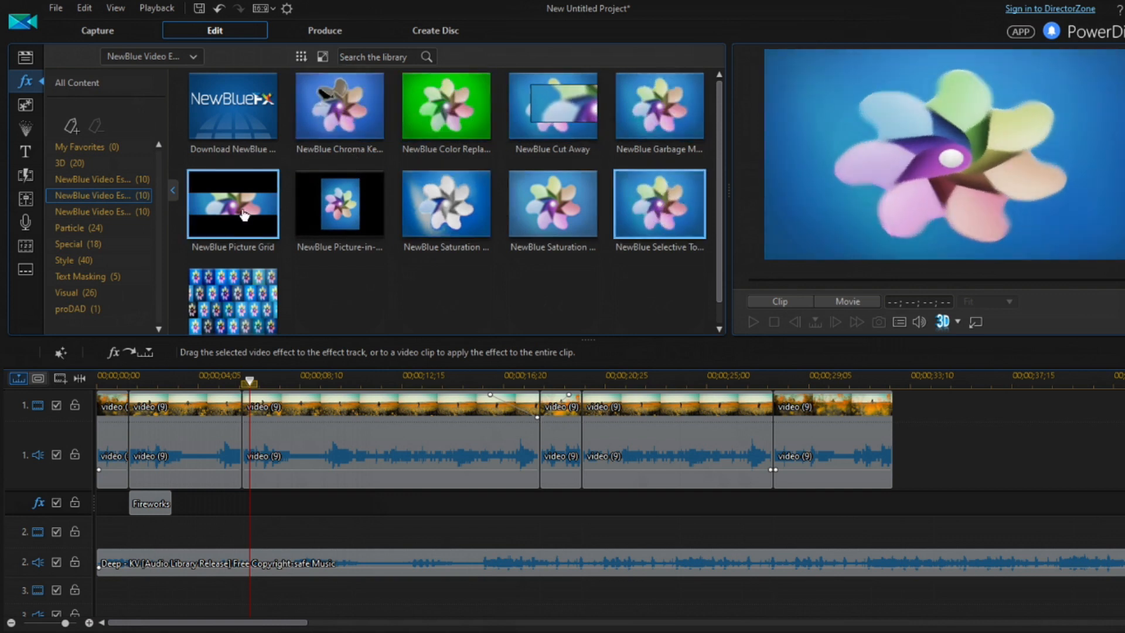
pyautogui.click(99, 211)
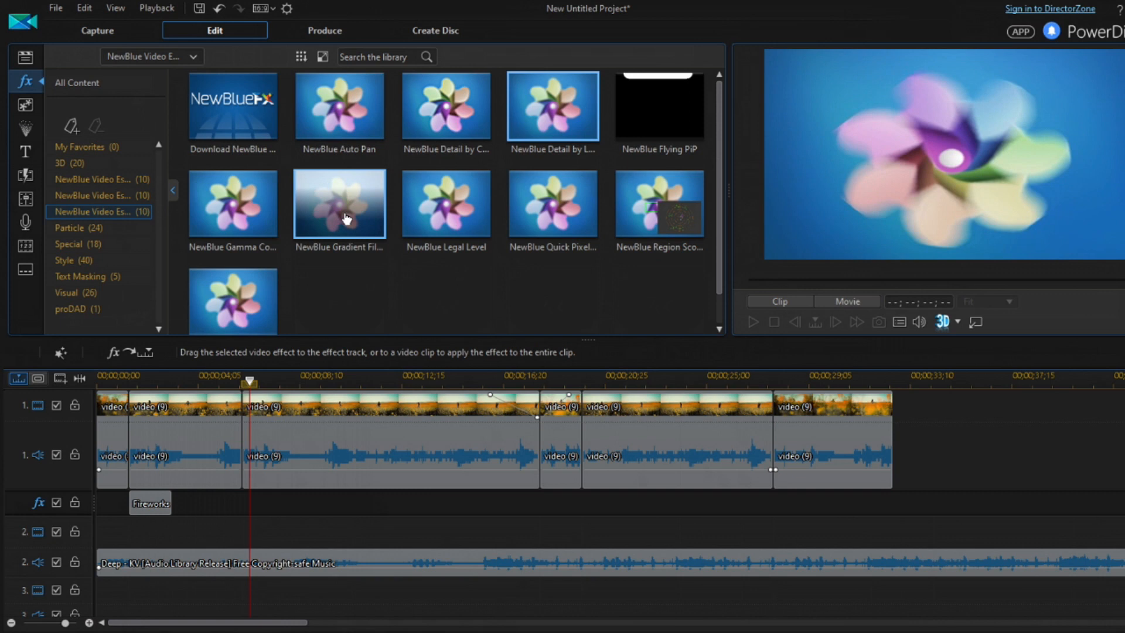
pyautogui.moveTo(346, 218); pyautogui.dragTo(243, 509)
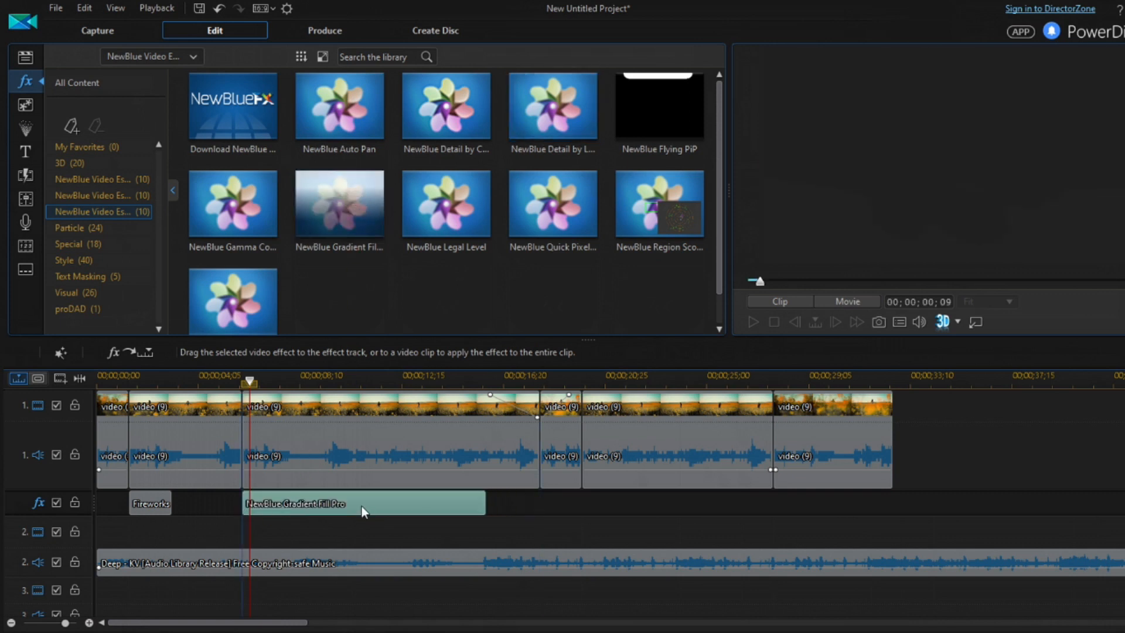
# - Trim the NewBlue Gradient Fill Pro effect to about 00;00;02;08 and play the movie from the effect's start
pyautogui.moveTo(486, 503); pyautogui.dragTo(297, 503)
pyautogui.click(246, 469)
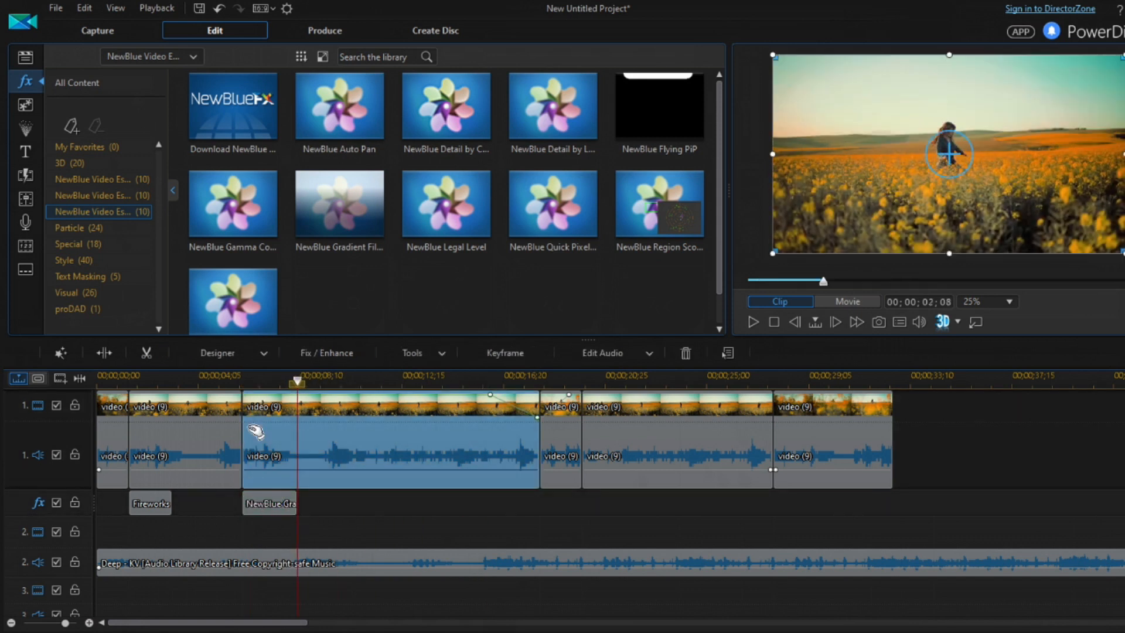
pyautogui.moveTo(300, 388); pyautogui.dragTo(242, 388)
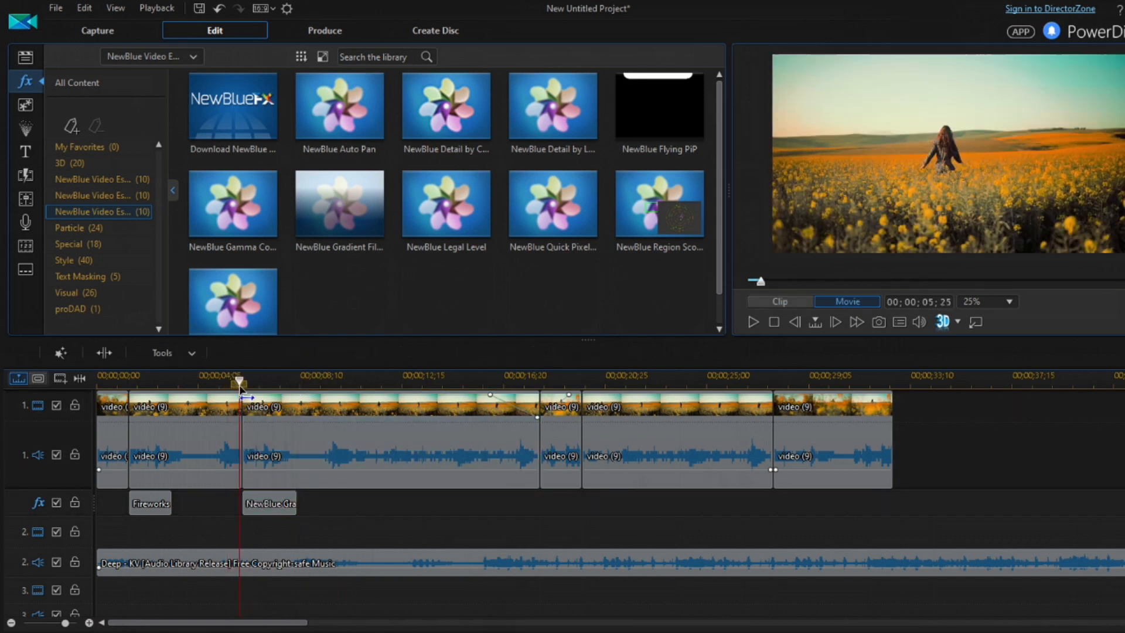
pyautogui.click(238, 404)
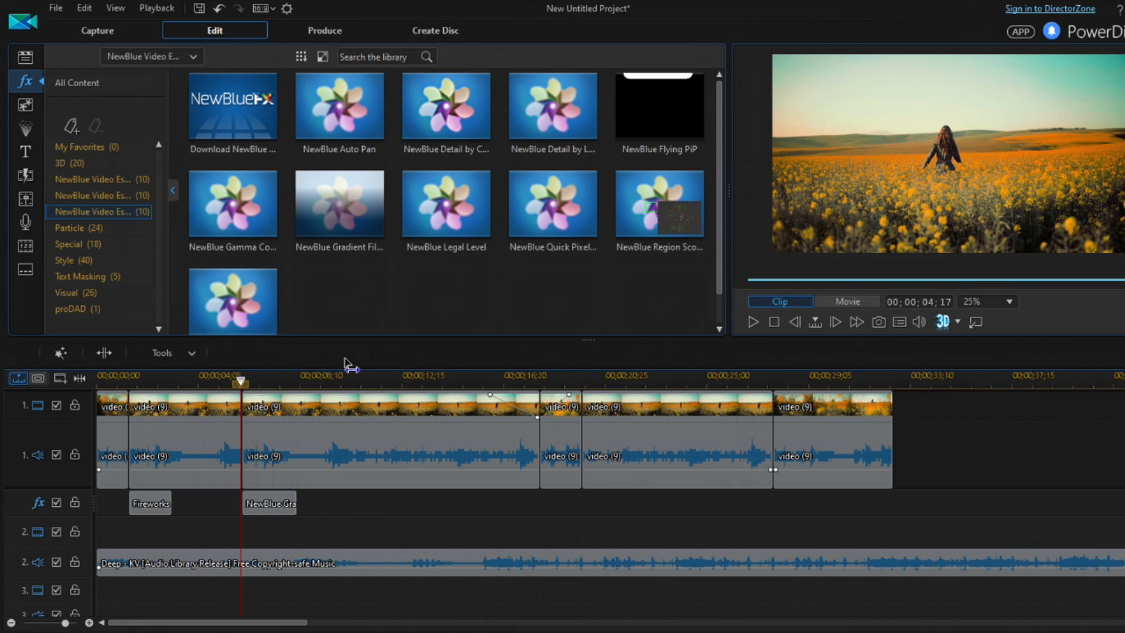
pyautogui.click(753, 320)
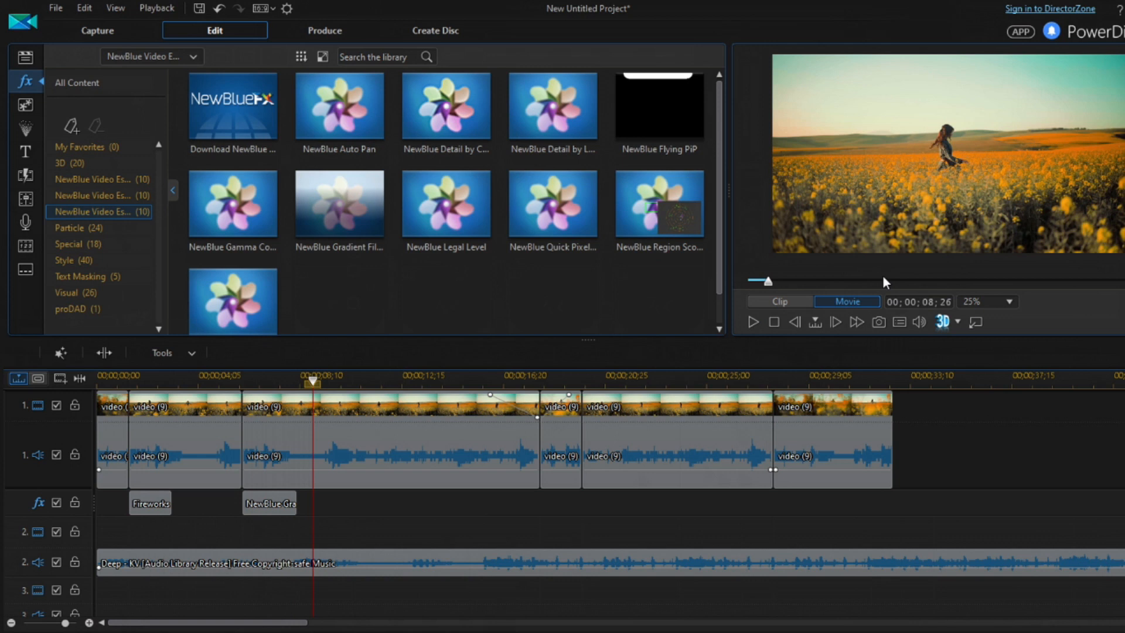
# - Browse the remaining NewBlue effects and the Particle effects, and add GPU Star to the effect track at 00;00;08;26
pyautogui.click(472, 218)
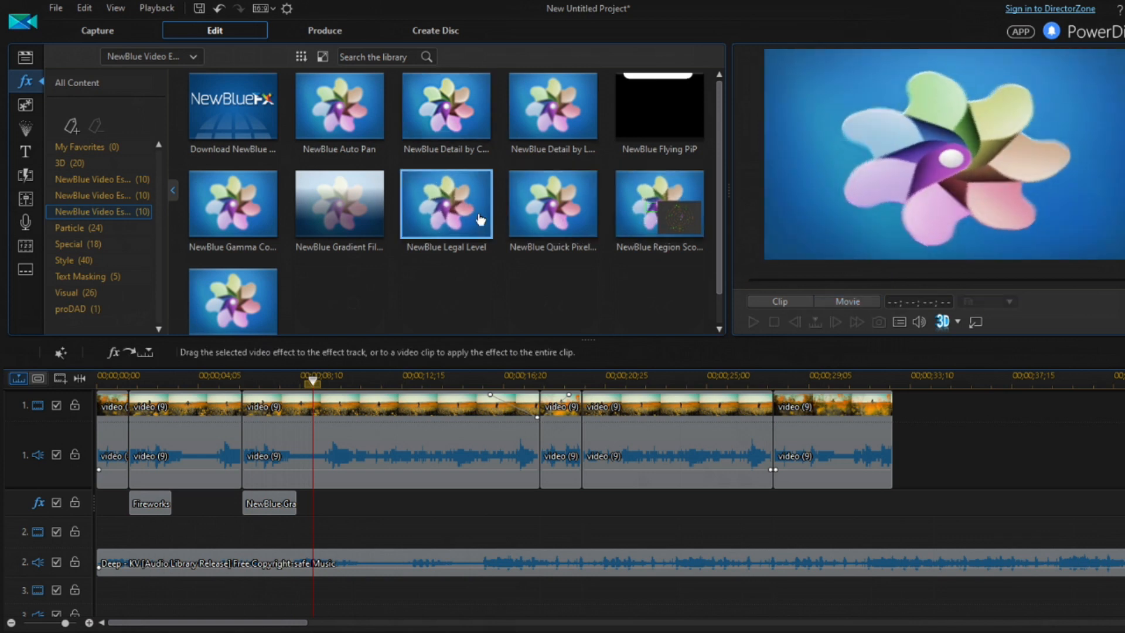
pyautogui.click(234, 309)
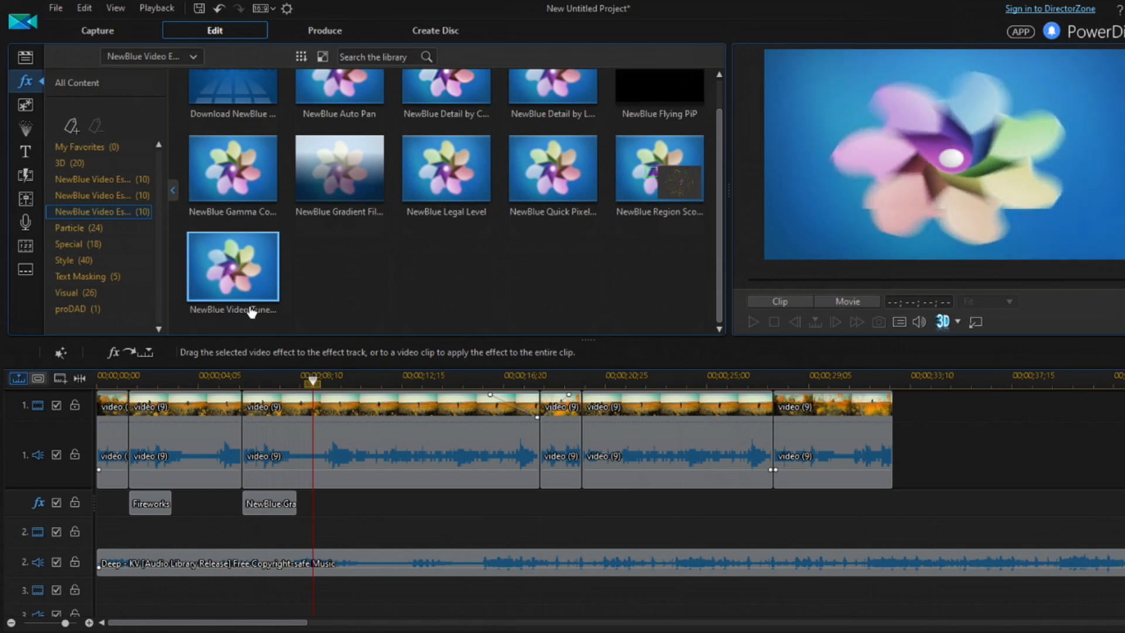
pyautogui.click(59, 232)
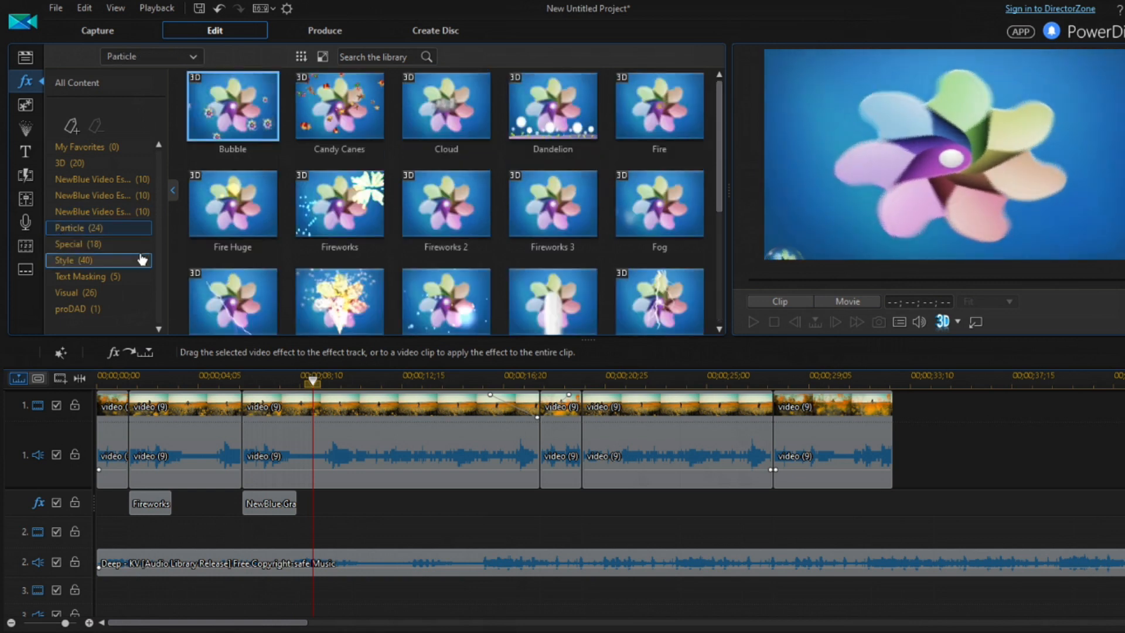
pyautogui.scroll(-2, 417, 117)
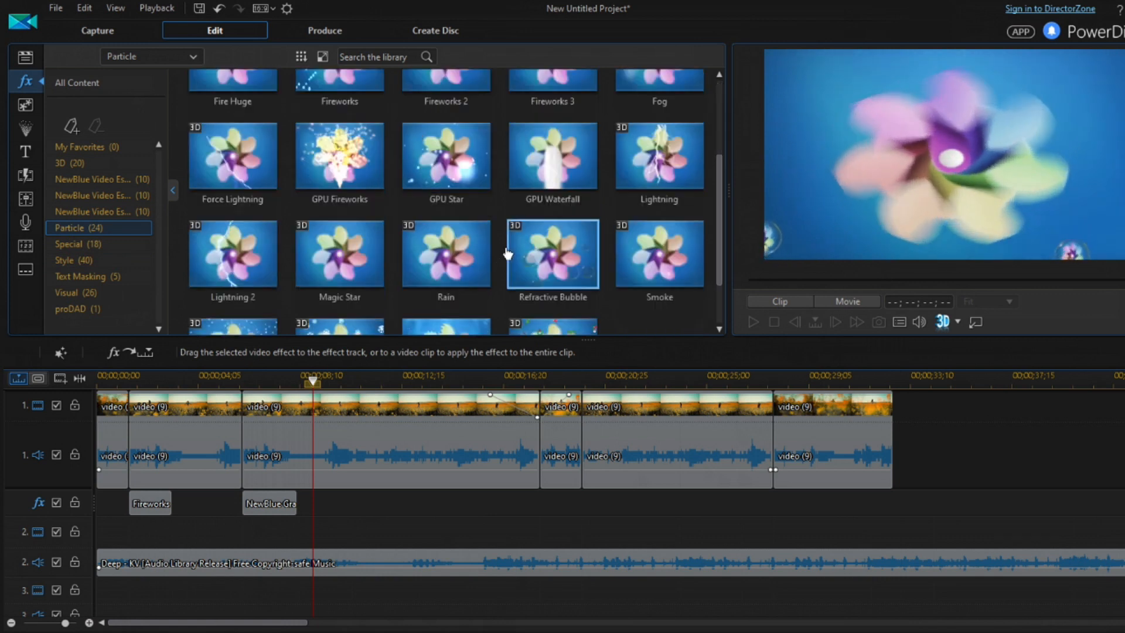
pyautogui.moveTo(443, 161); pyautogui.dragTo(317, 506)
# - Trim the GPU Star effect to about 00;00;01;28 and preview that part of the movie
pyautogui.click(552, 503)
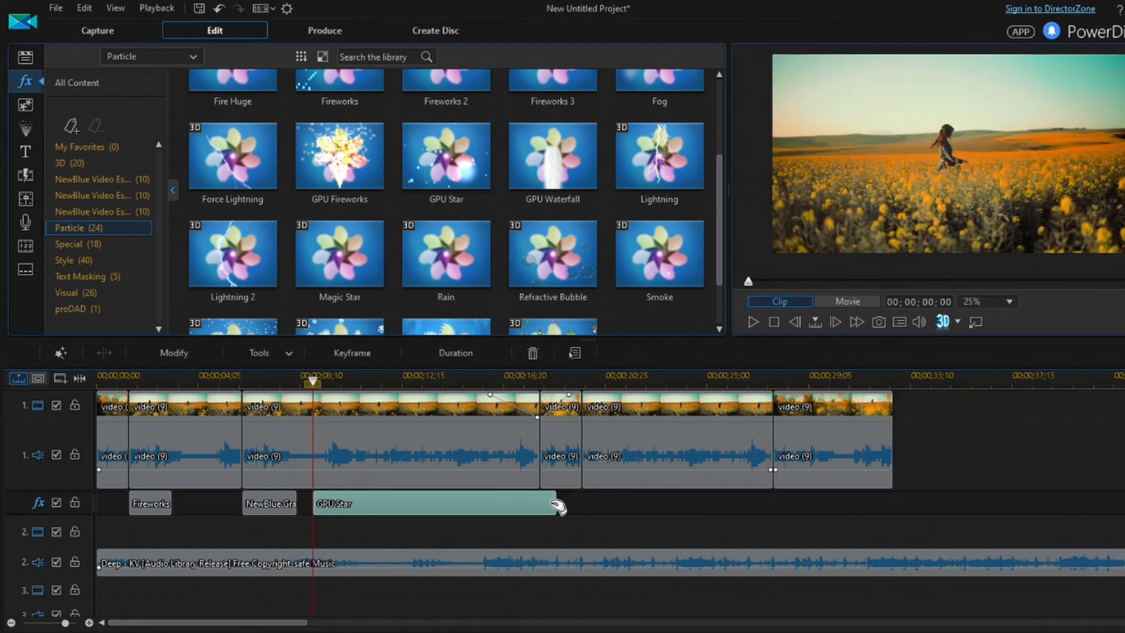
pyautogui.moveTo(554, 503); pyautogui.dragTo(359, 504)
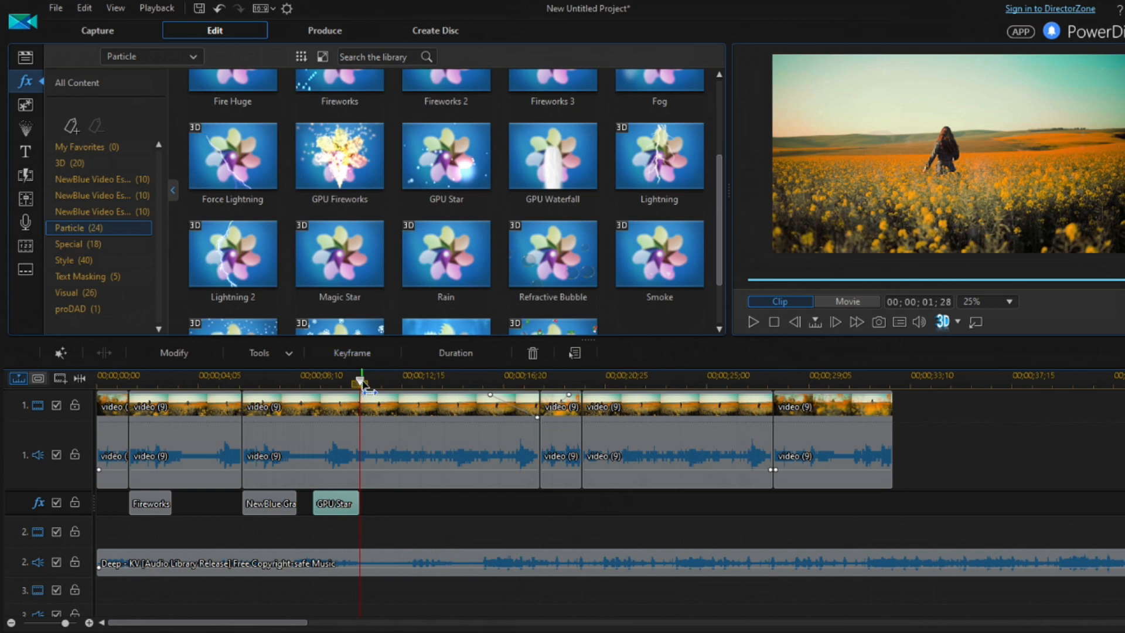
pyautogui.moveTo(361, 382); pyautogui.dragTo(344, 382)
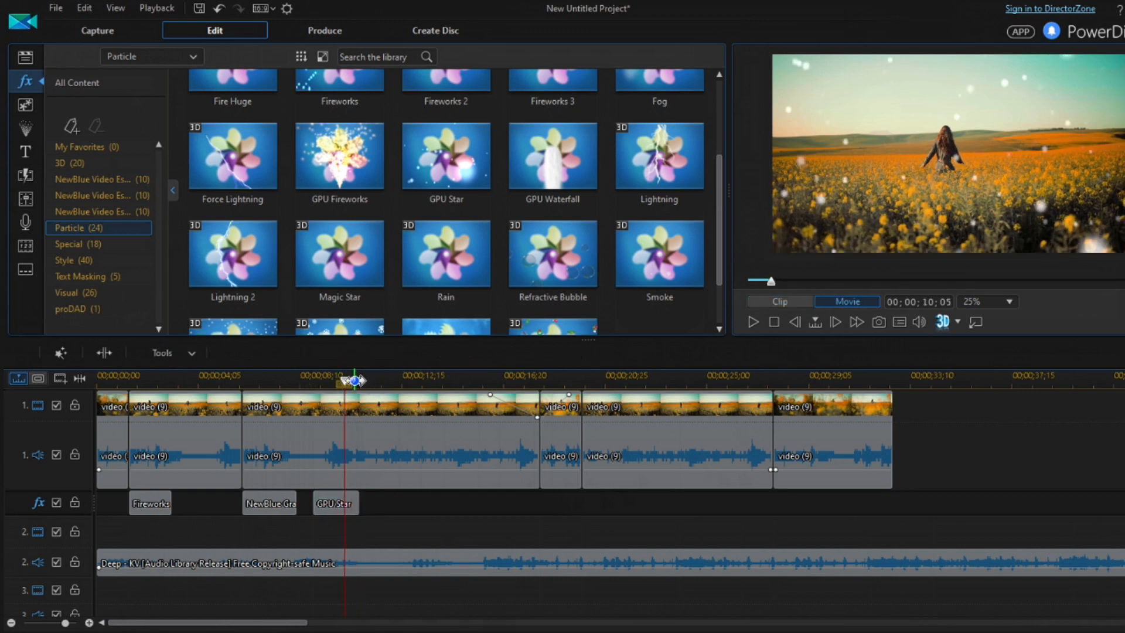
pyautogui.click(755, 322)
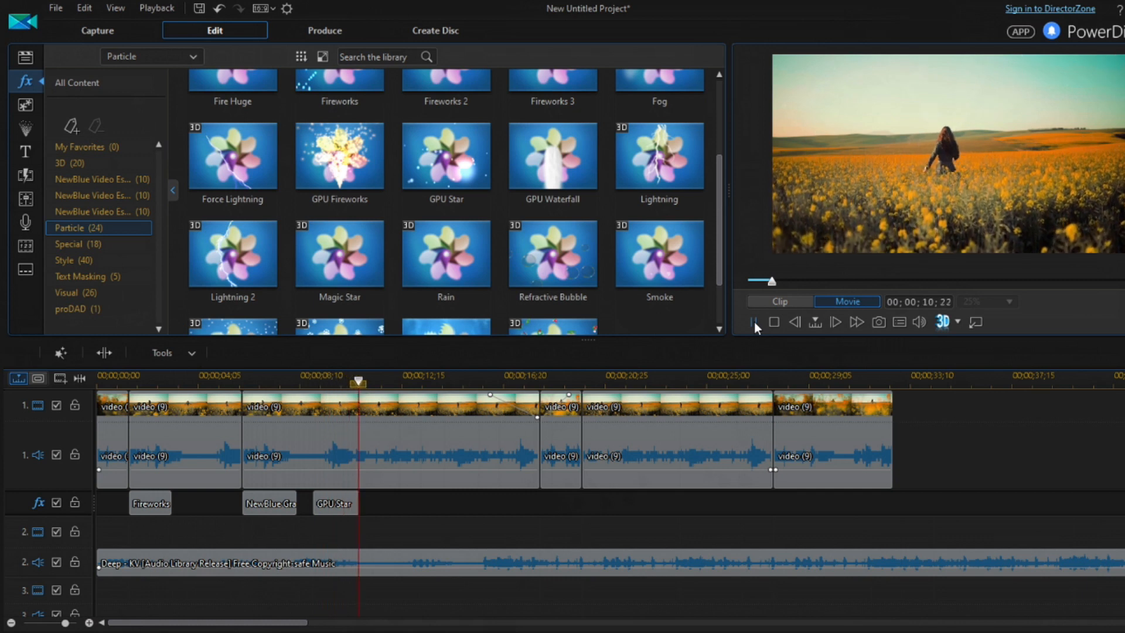
pyautogui.click(752, 323)
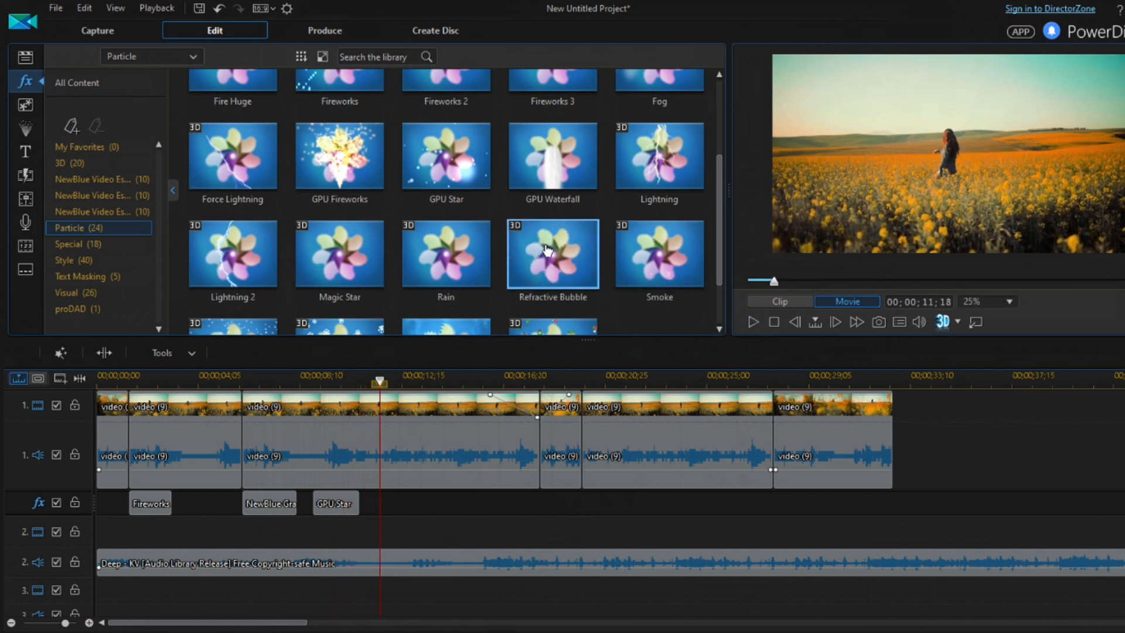
# - Add the Water Ripple particle effect to the effect track at 00;00;11;18 and, after previewing it, trim it to about 00;00;05;19
pyautogui.scroll(-1, 532, 261)
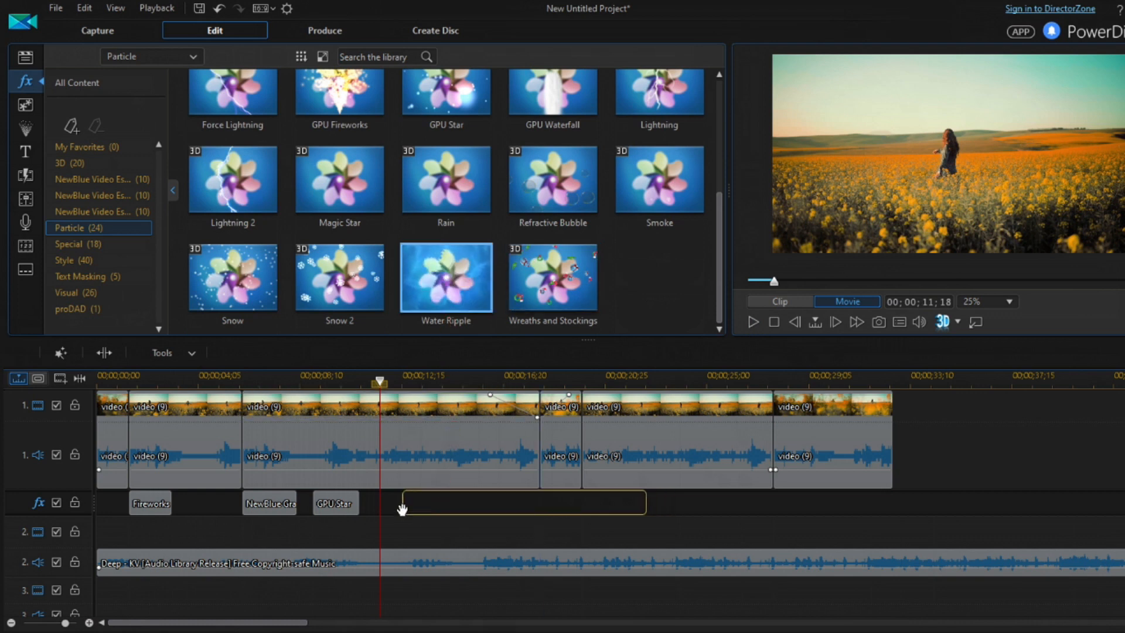
pyautogui.moveTo(388, 506); pyautogui.dragTo(383, 504)
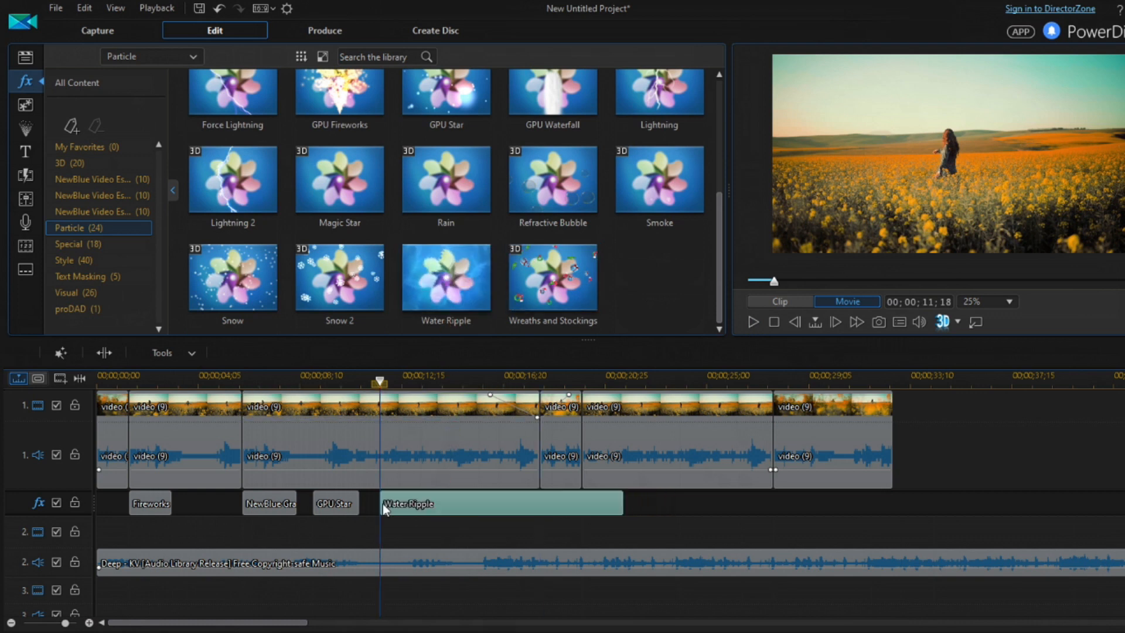
pyautogui.click(753, 320)
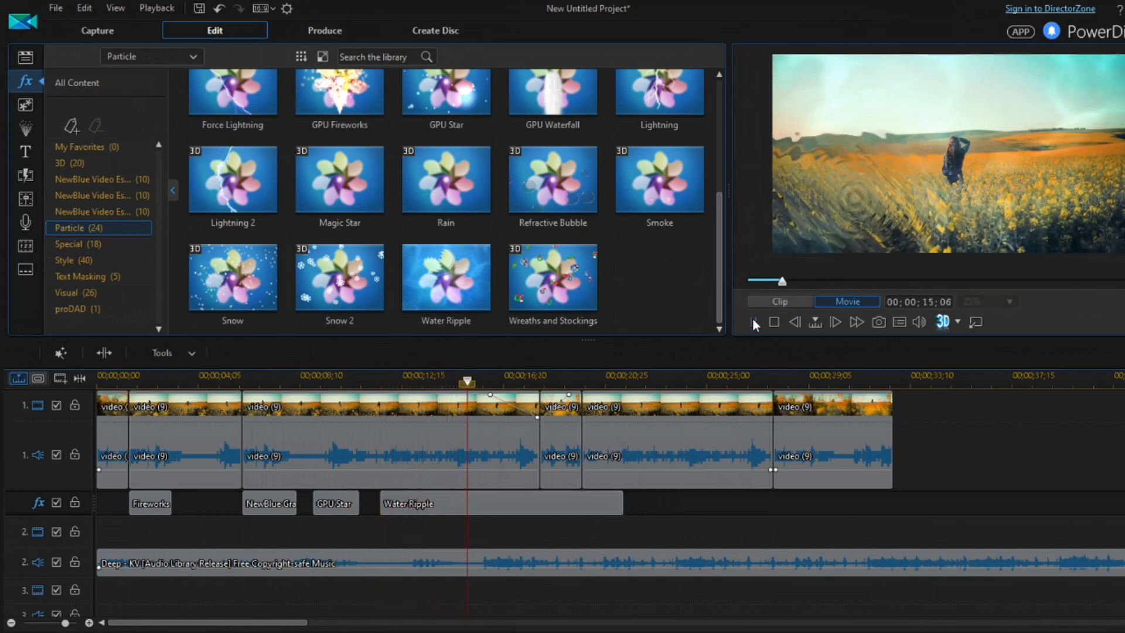
pyautogui.click(753, 320)
pyautogui.click(534, 512)
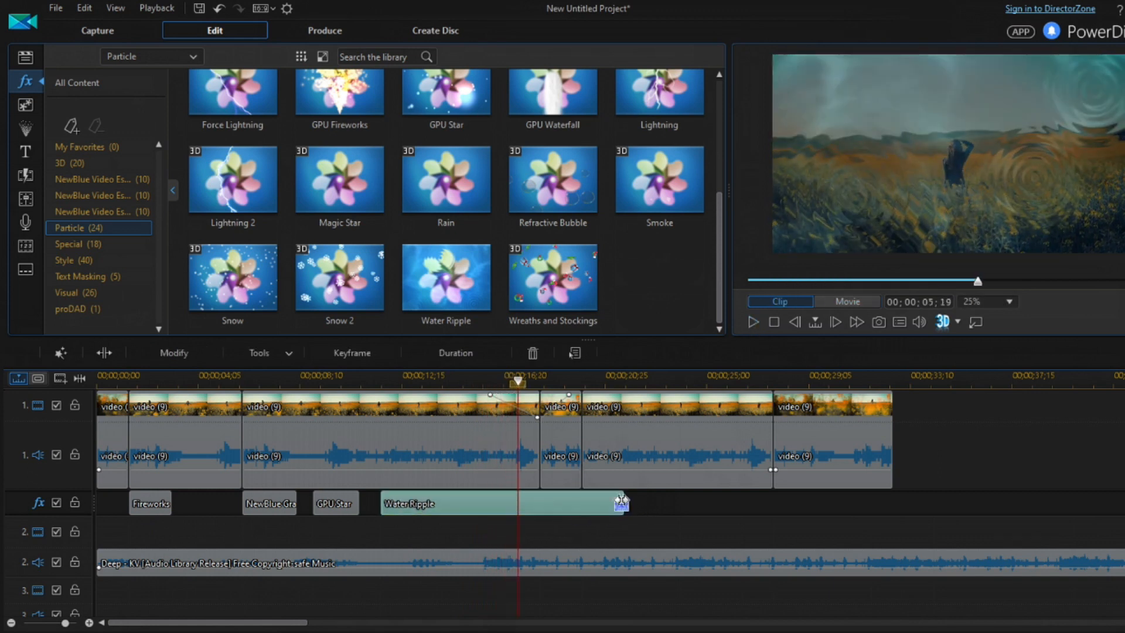
pyautogui.moveTo(624, 503); pyautogui.dragTo(517, 510)
# - Browse the Special effects and add Lens Flare to the effect track directly behind Water Ripple
pyautogui.click(94, 244)
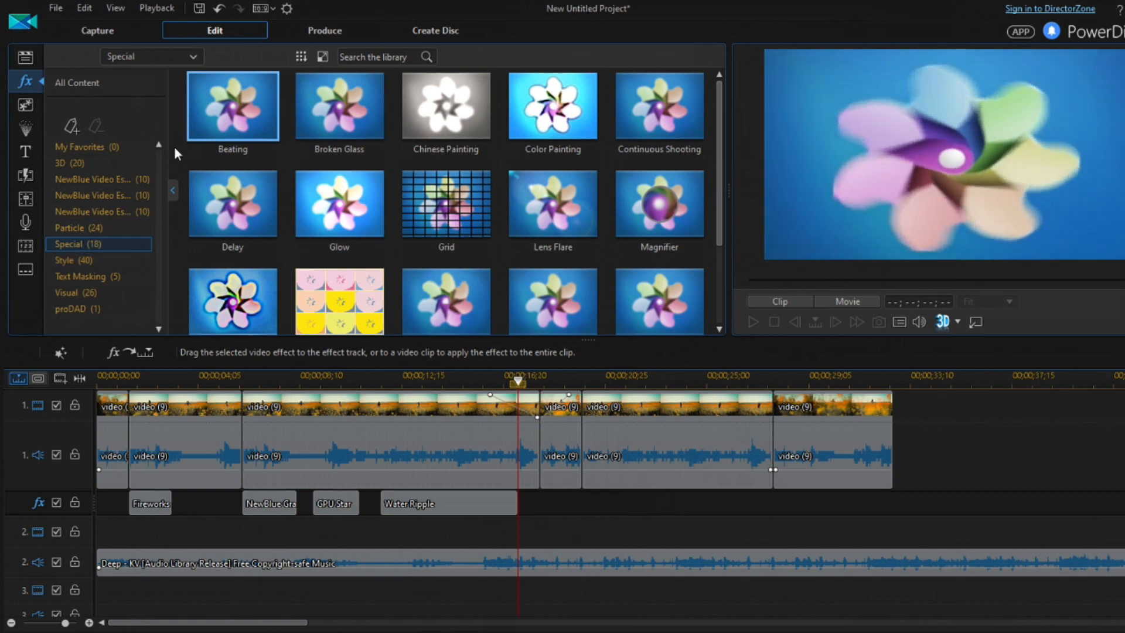
pyautogui.scroll(-2, 378, 218)
pyautogui.scroll(2, 378, 222)
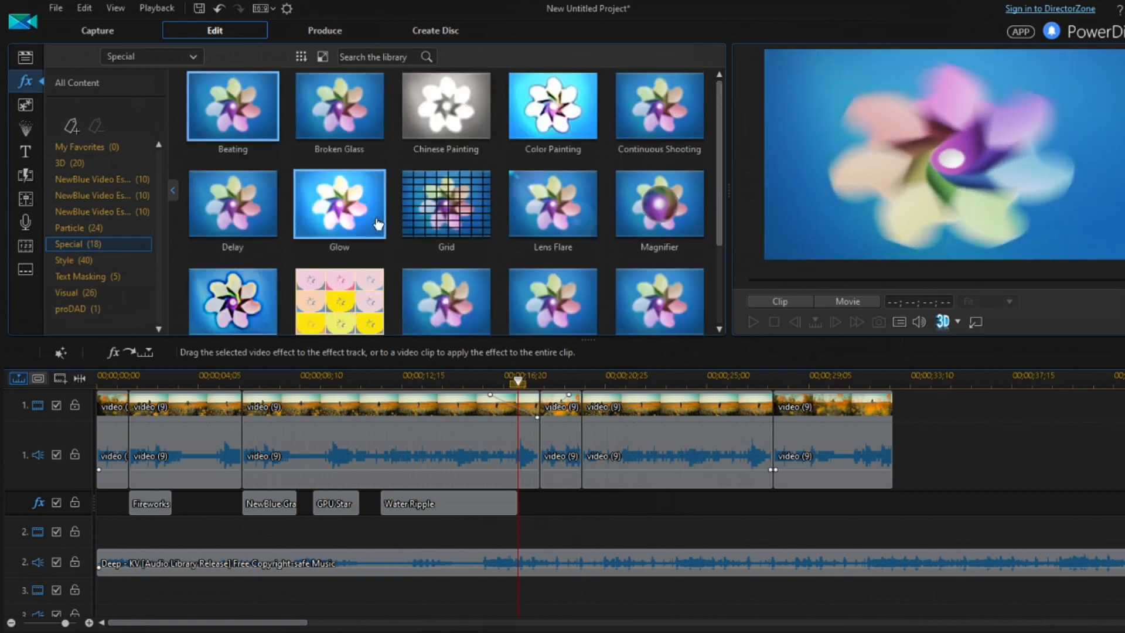
pyautogui.scroll(-2, 317, 161)
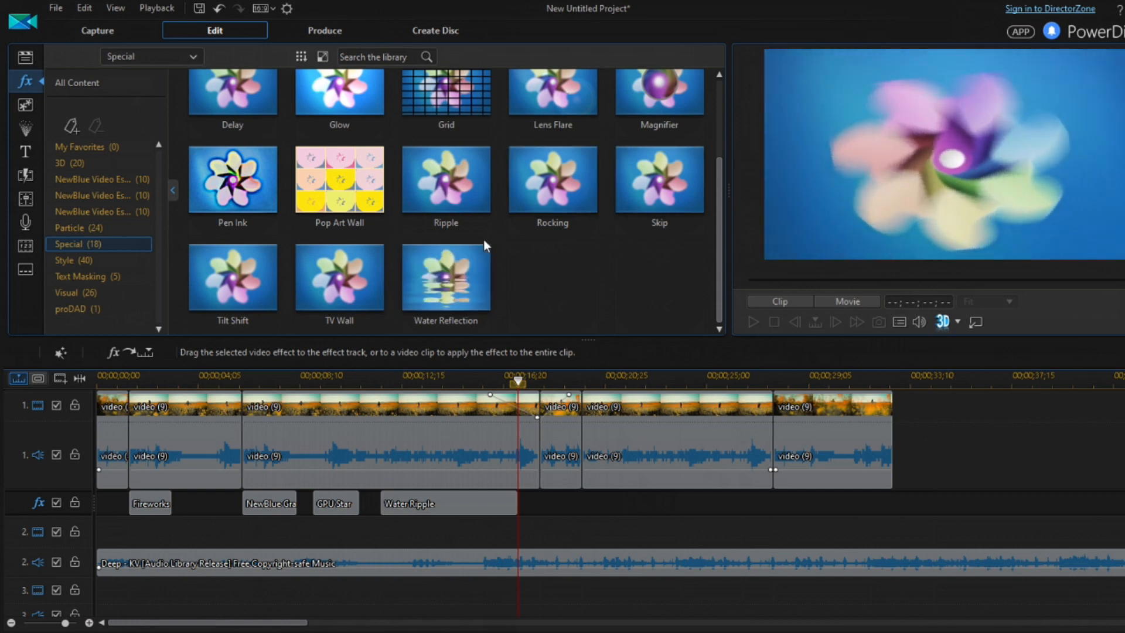
pyautogui.scroll(2, 484, 242)
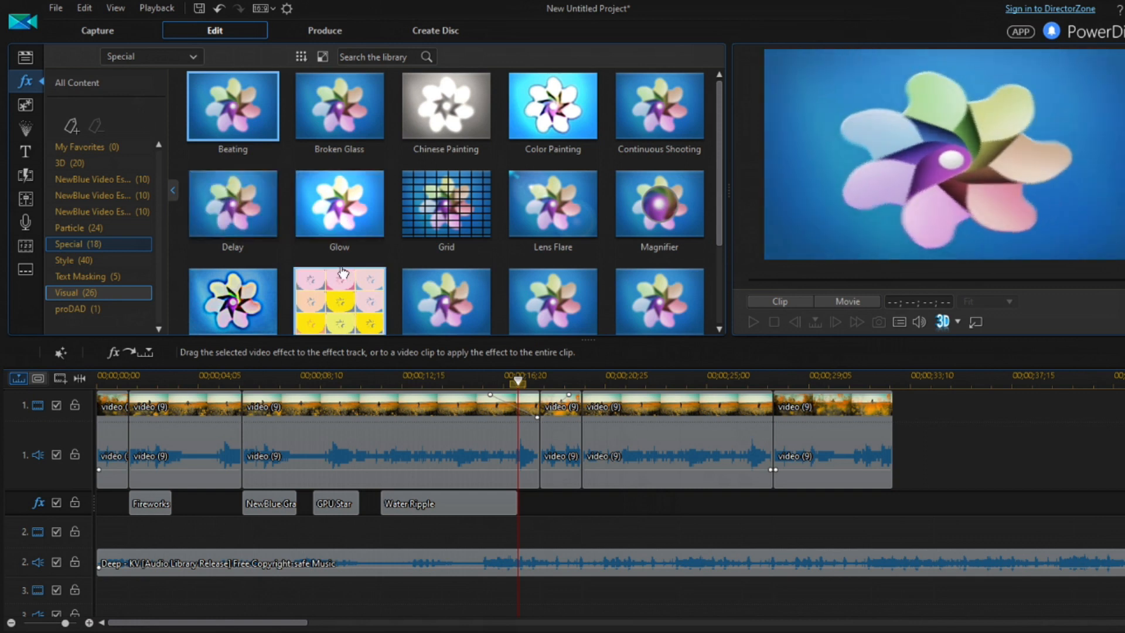
pyautogui.scroll(-2, 340, 228)
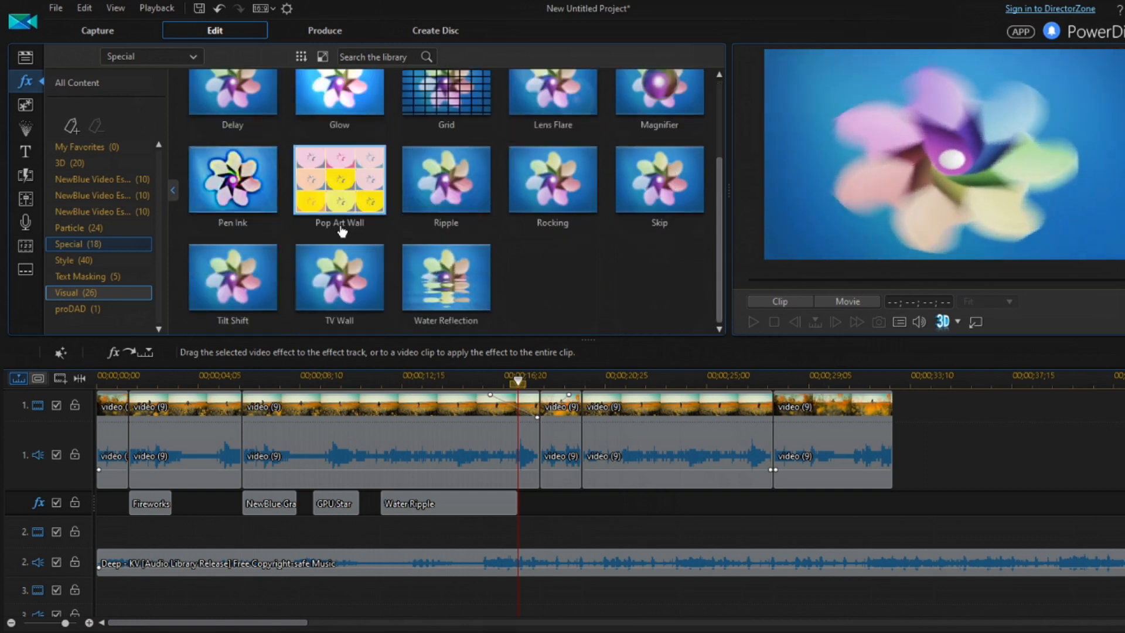
pyautogui.scroll(2, 549, 271)
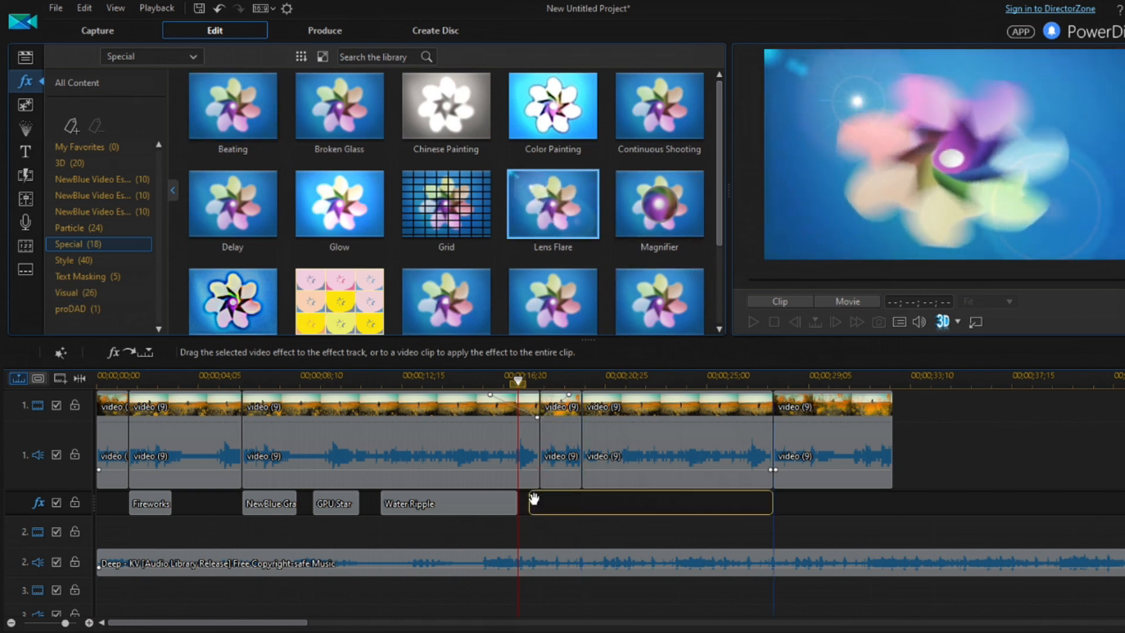
pyautogui.moveTo(521, 498); pyautogui.dragTo(523, 499)
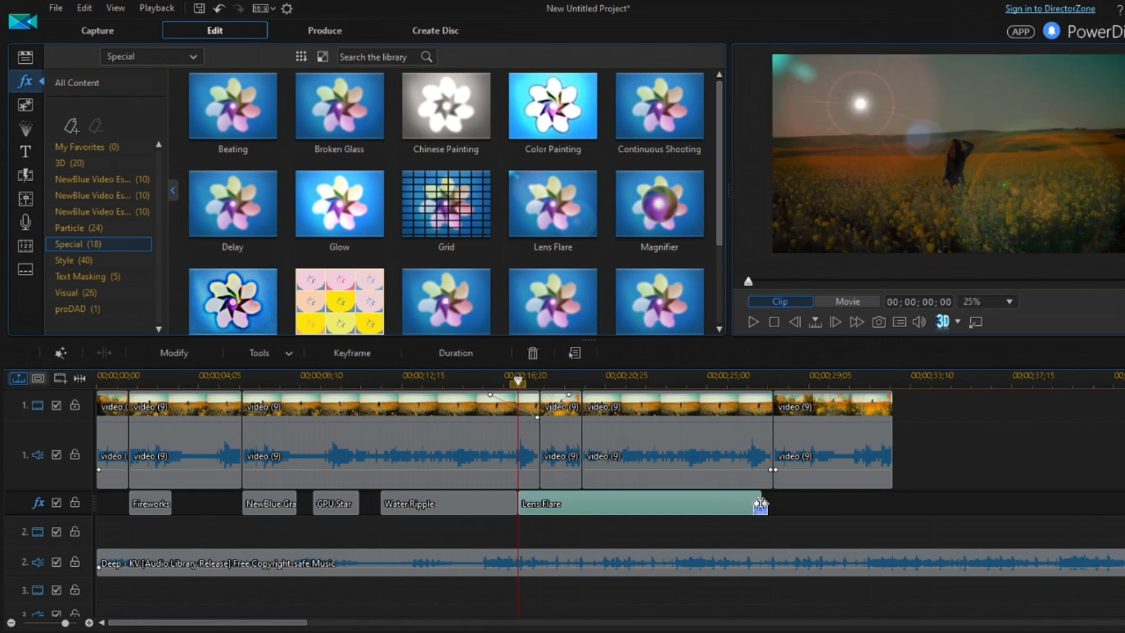
# - Trim the Lens Flare effect to about 00;00;02;19, ending with the fourth clip, and preview it in the movie
pyautogui.moveTo(761, 505); pyautogui.dragTo(582, 511)
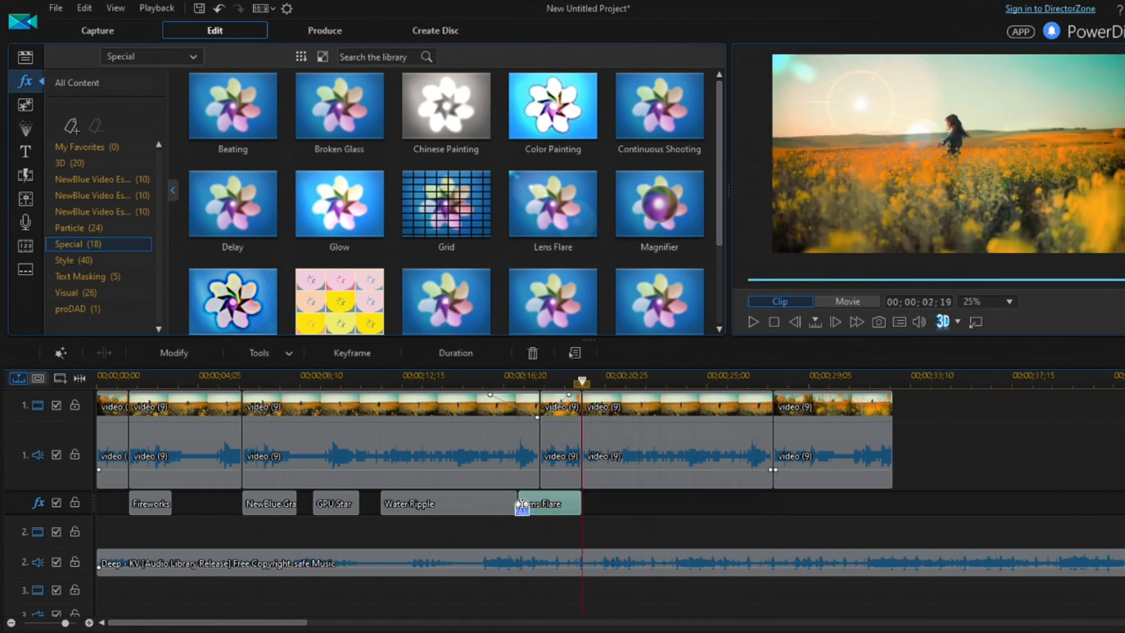
pyautogui.click(755, 325)
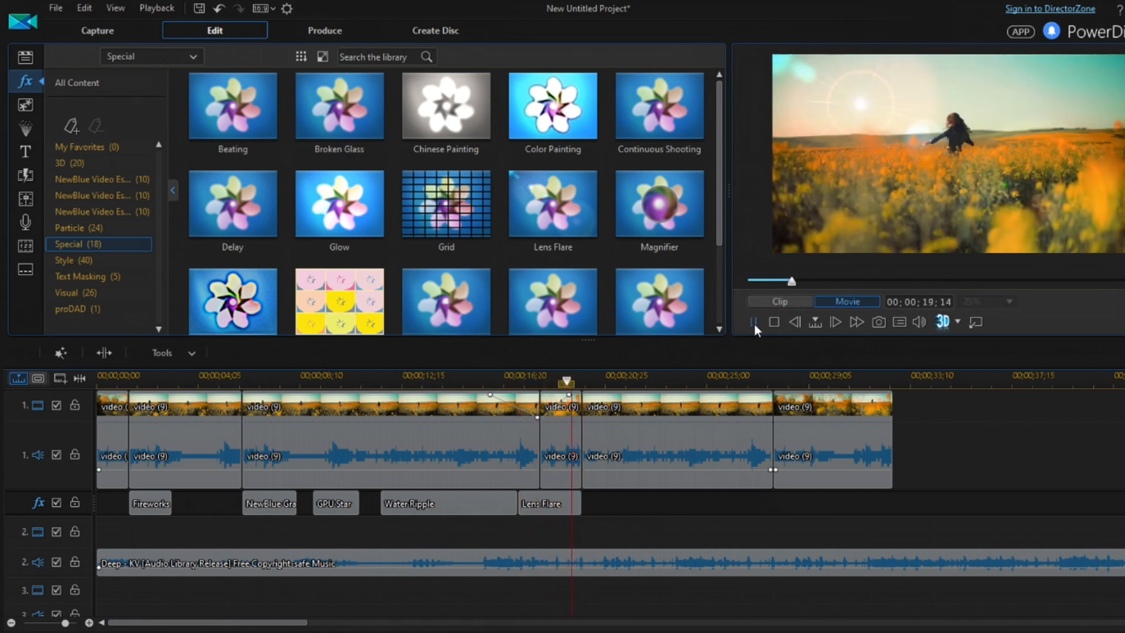
pyautogui.click(754, 325)
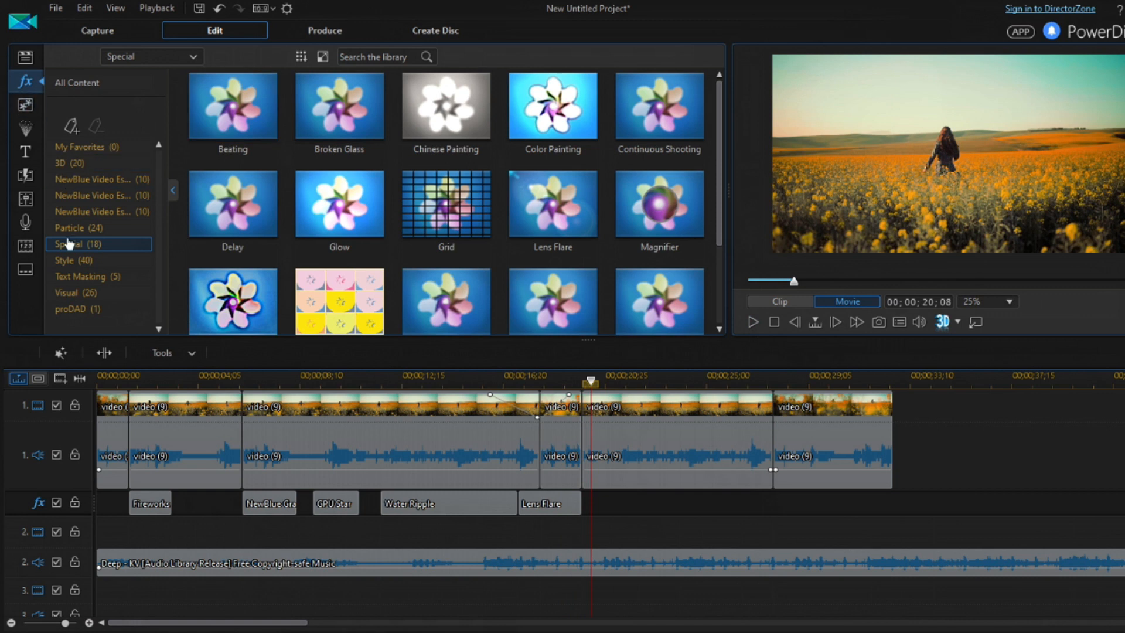
# - Look through the picture-in-picture objects and the 3D particle objects, previewing Effect-A and Maple
pyautogui.click(74, 315)
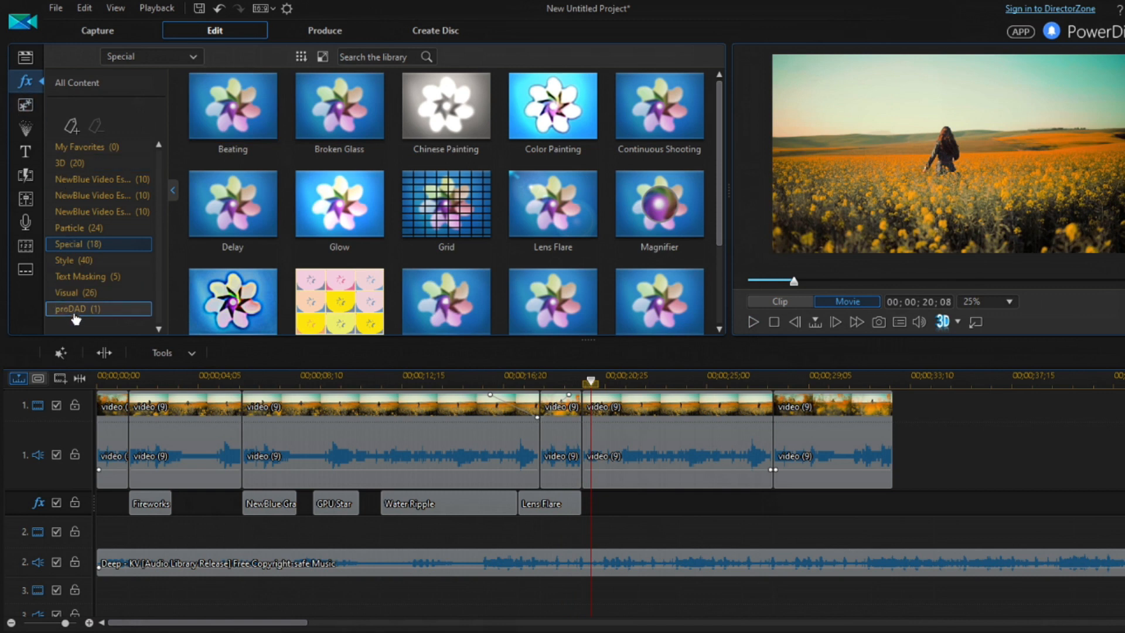
pyautogui.click(26, 111)
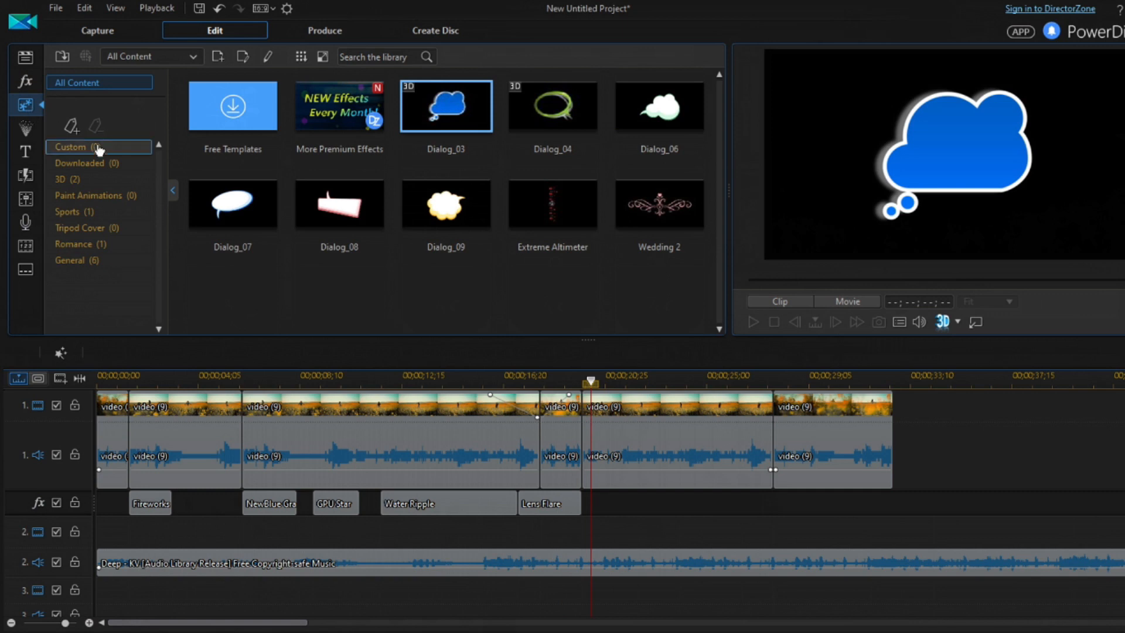
pyautogui.click(93, 179)
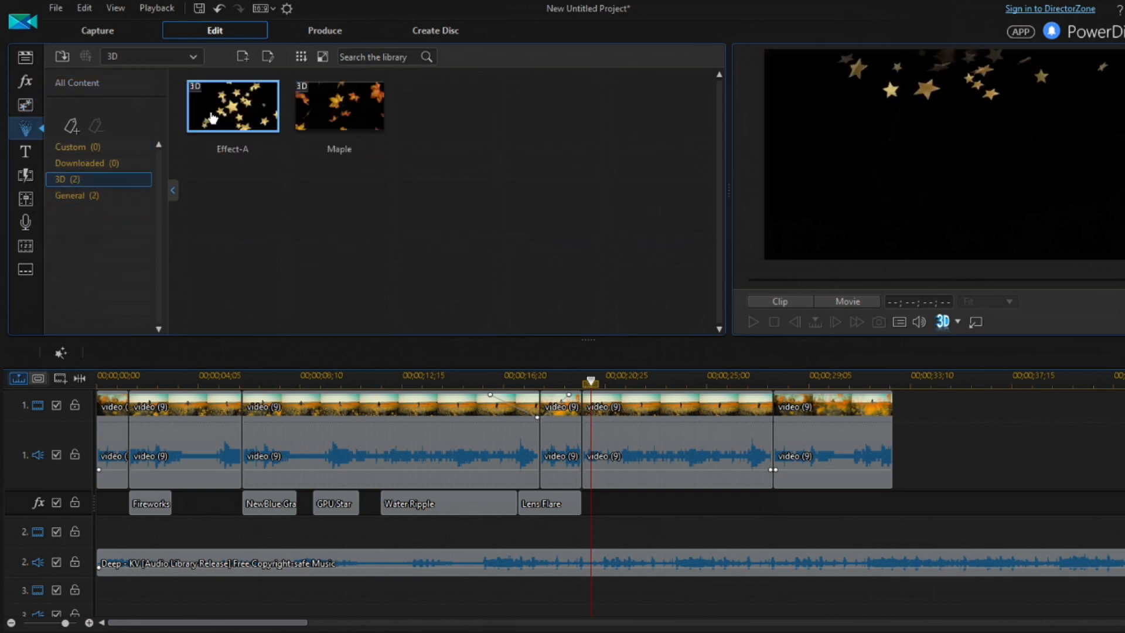
pyautogui.click(314, 105)
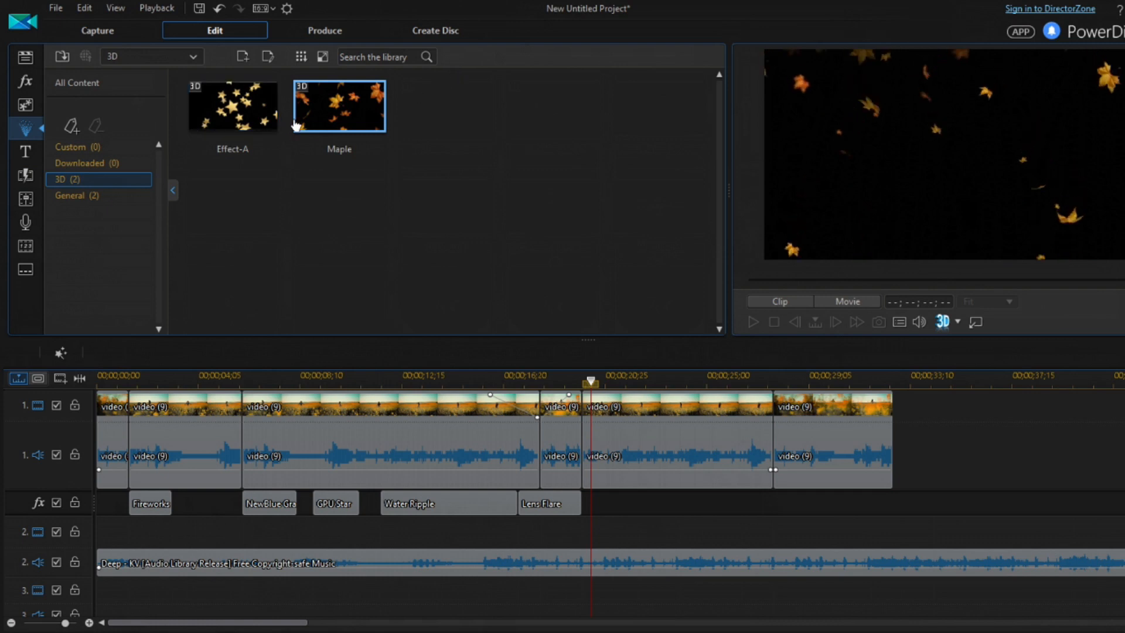
# - Preview the Effect-A particle object and the Default 3D title, and place the Radar title on video track 2 at the fifth clip's start
pyautogui.click(241, 116)
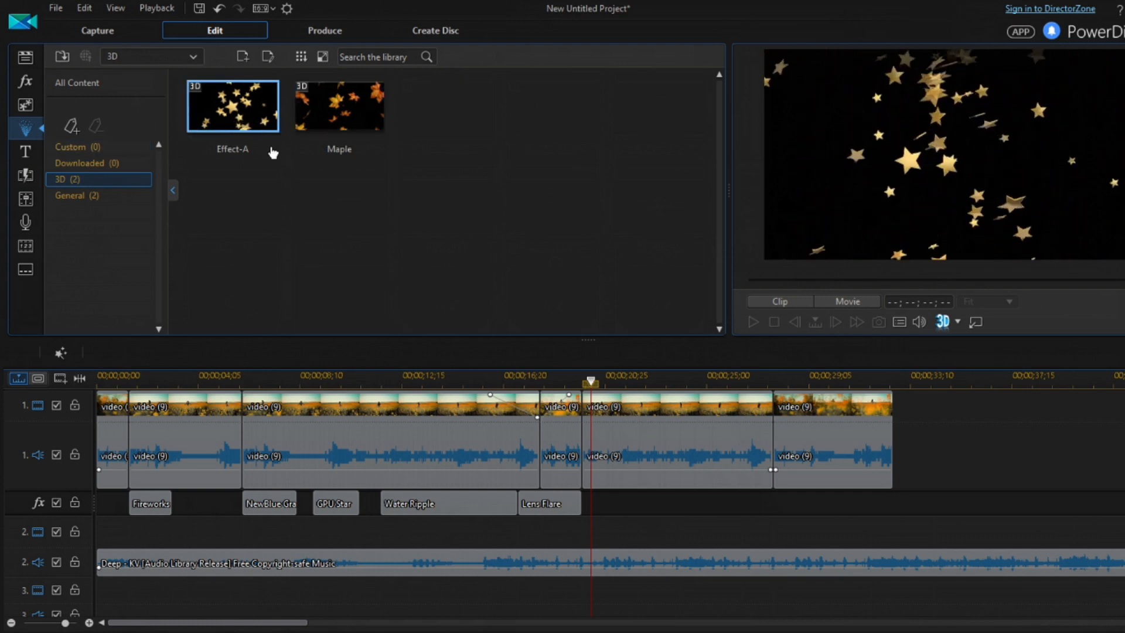
pyautogui.click(26, 151)
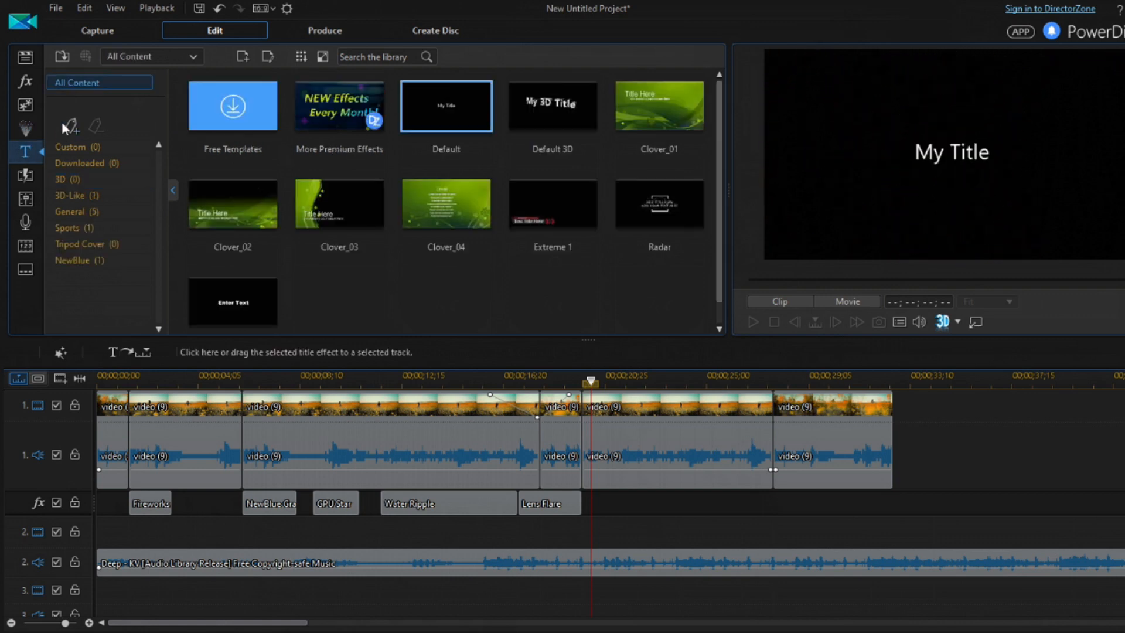
pyautogui.click(553, 132)
pyautogui.click(677, 199)
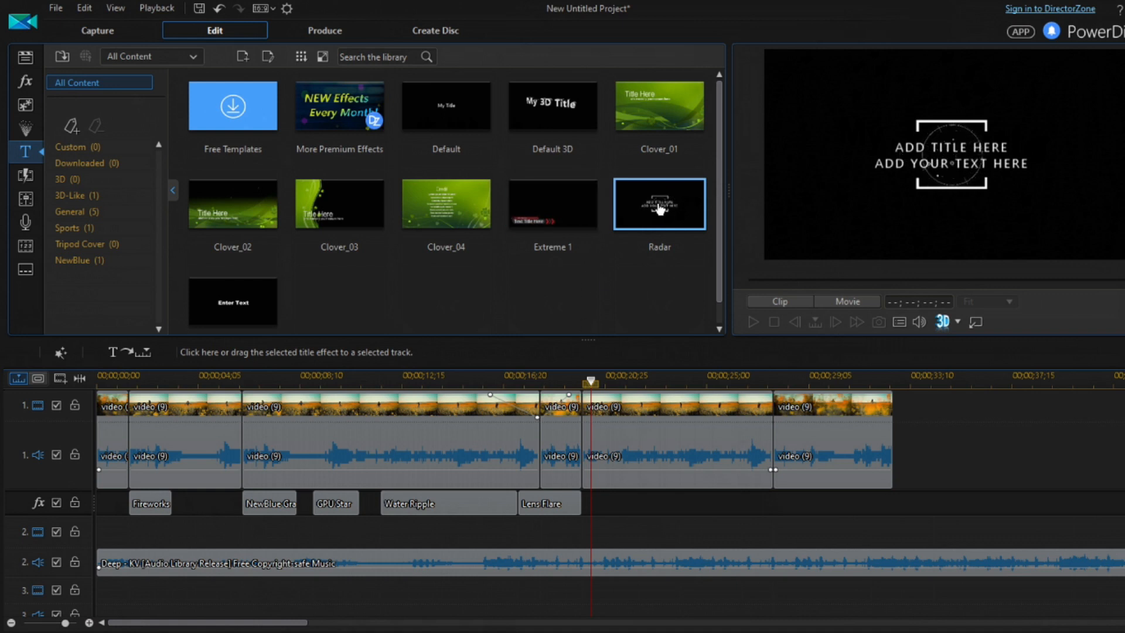
pyautogui.moveTo(666, 276); pyautogui.dragTo(588, 526)
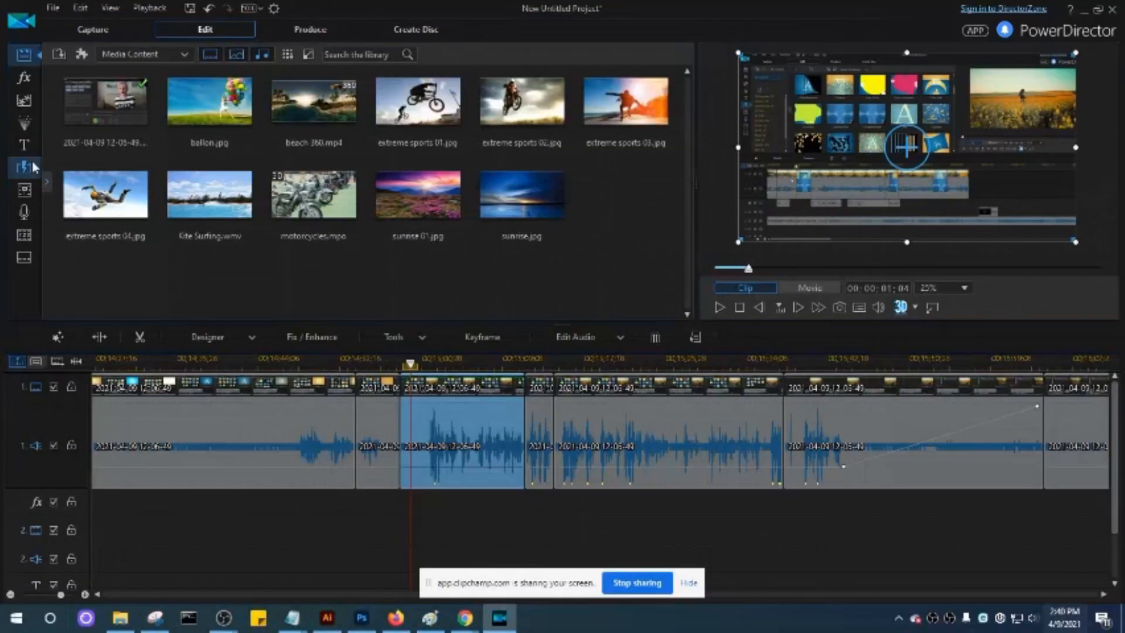
# - Preview the Radar title template and open it in the Title Designer
pyautogui.click(24, 144)
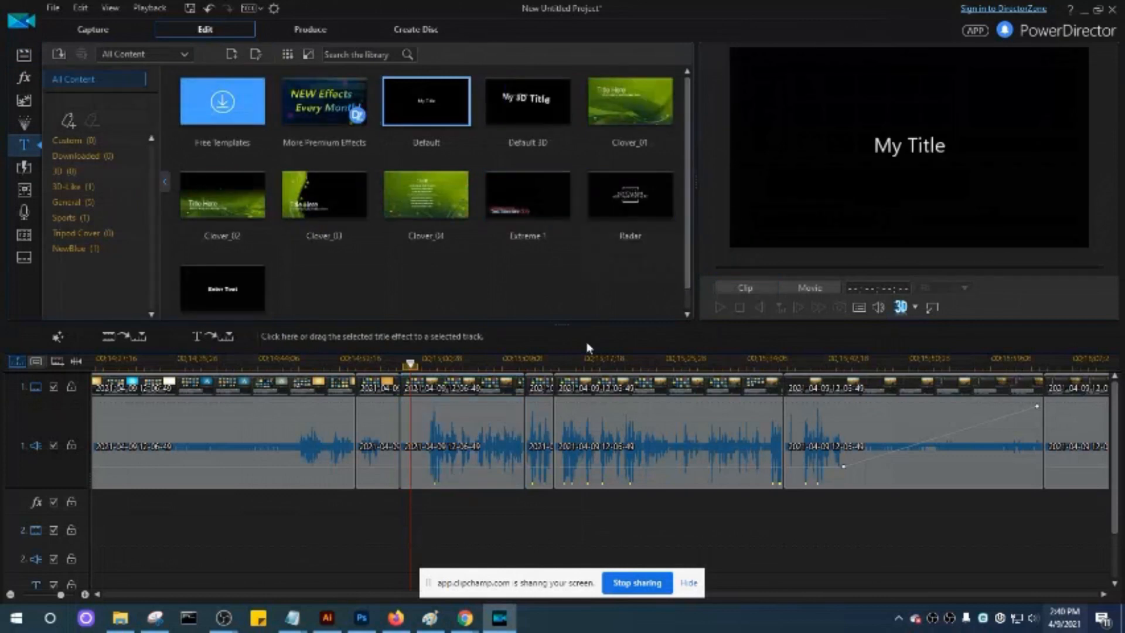
pyautogui.click(628, 197)
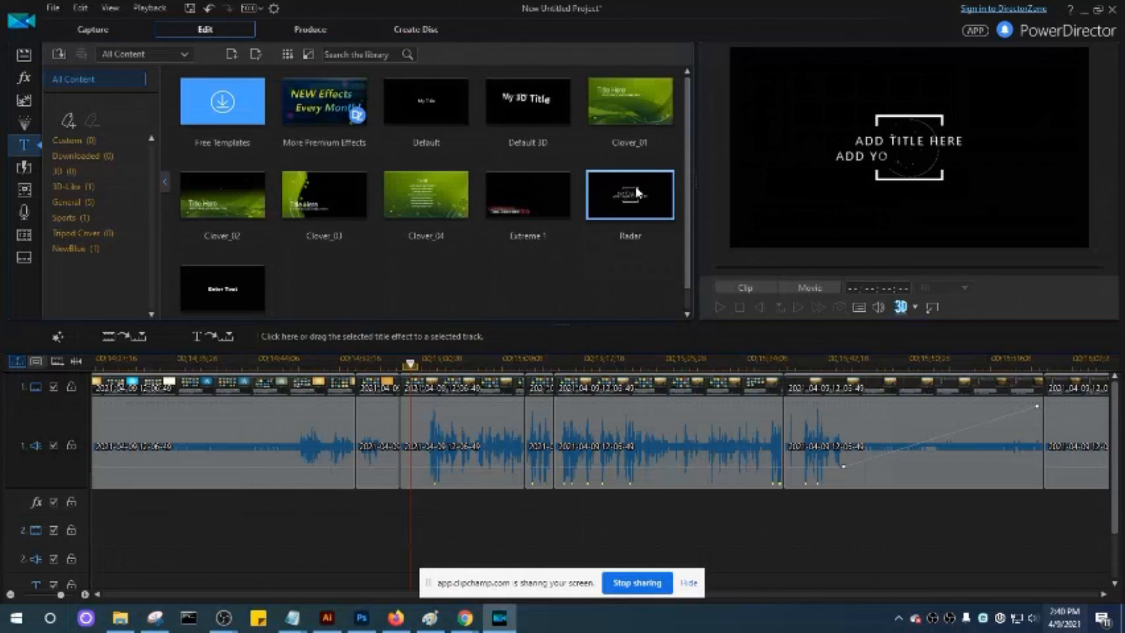
pyautogui.doubleClick(620, 207)
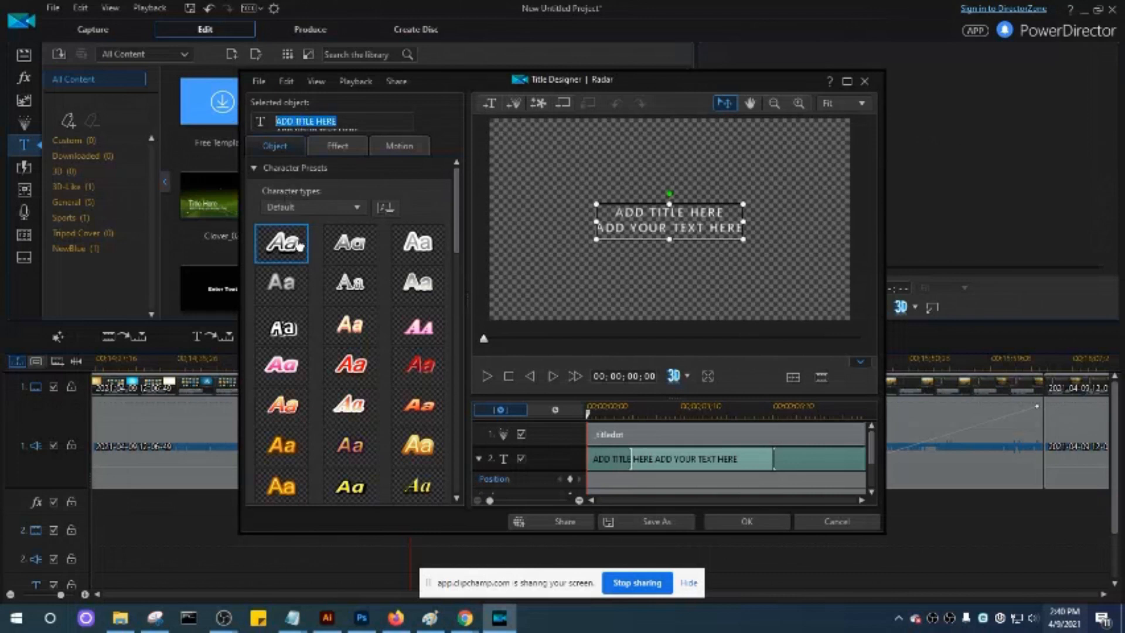
# - Try various character presets on the title text and settle on the red-to-yellow preset with a drop shadow
pyautogui.click(422, 343)
pyautogui.scroll(-2, 421, 346)
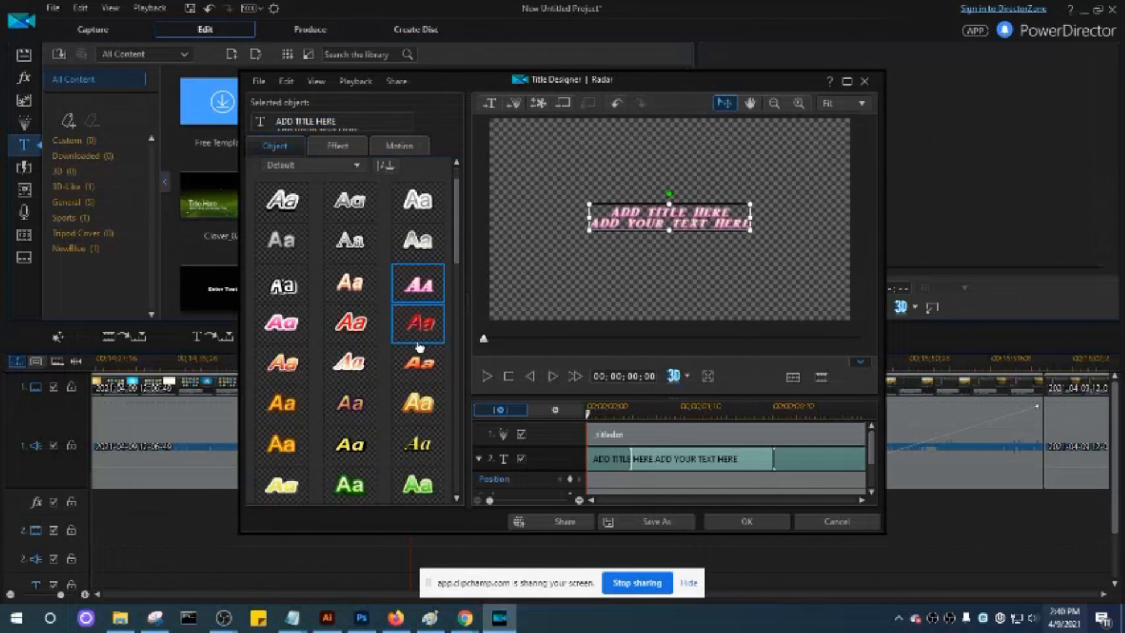
pyautogui.click(418, 363)
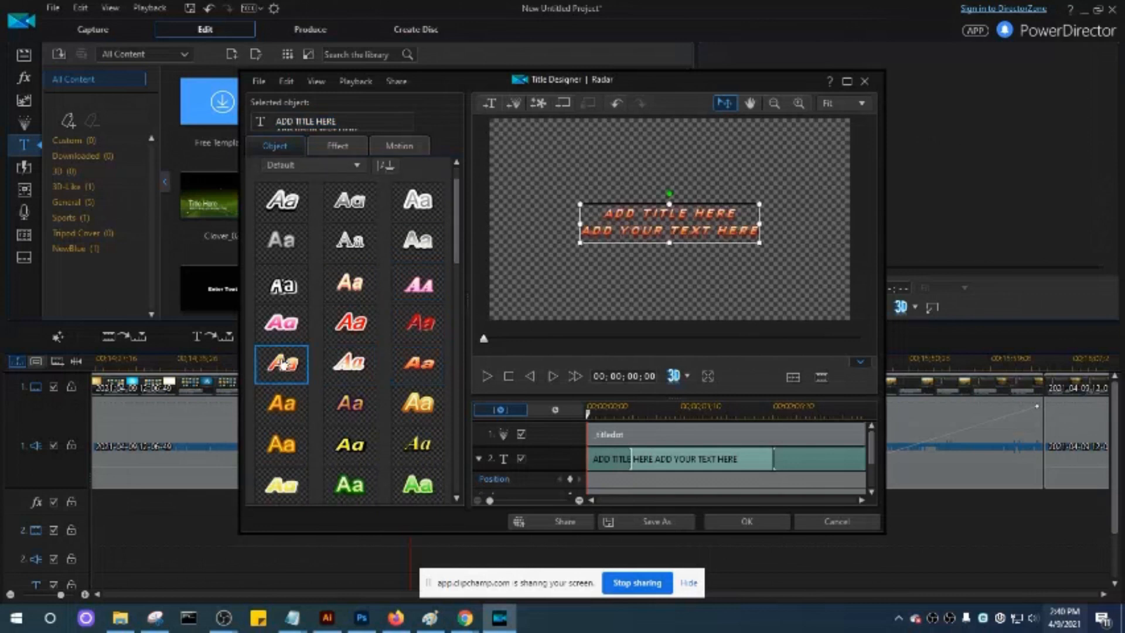
pyautogui.scroll(-2, 283, 365)
pyautogui.click(303, 398)
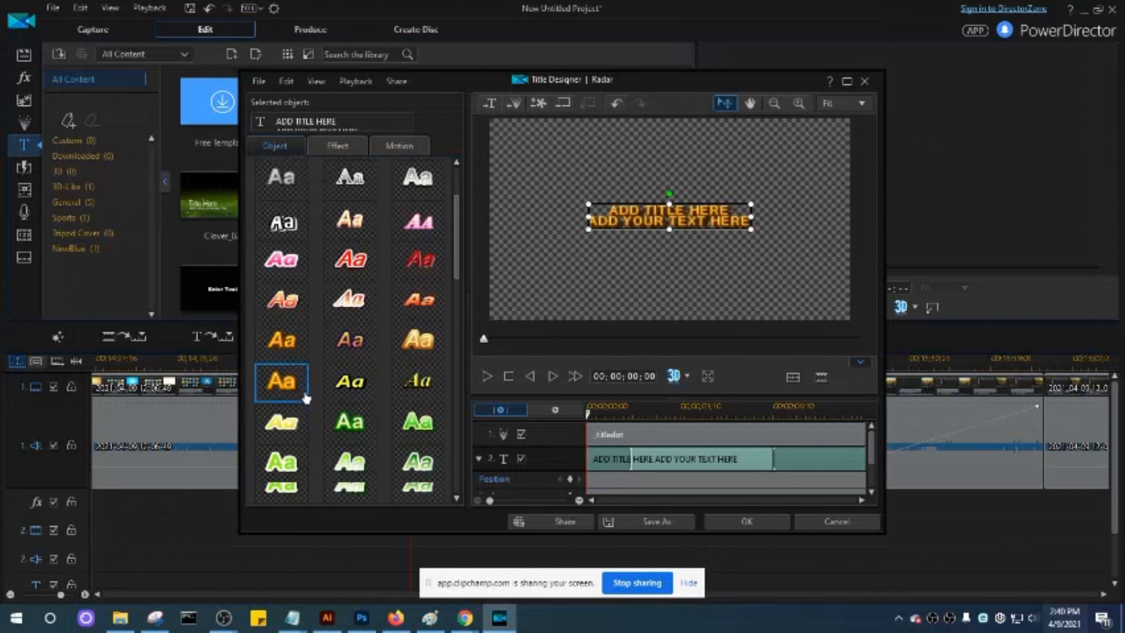
pyautogui.scroll(-2, 319, 396)
pyautogui.click(409, 463)
pyautogui.scroll(-3, 414, 469)
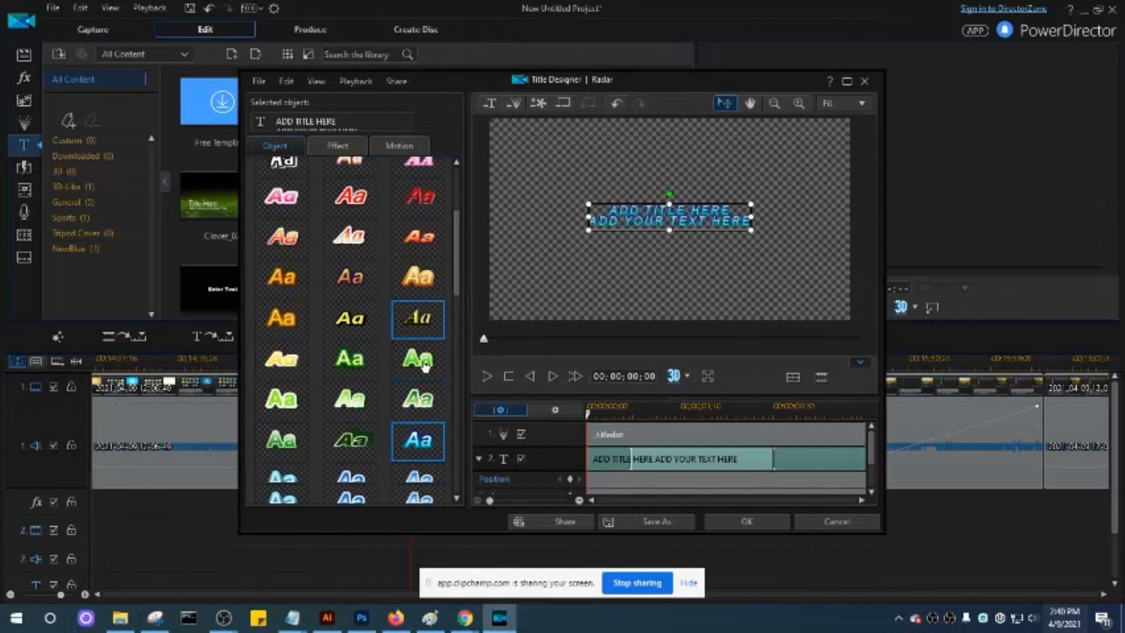
pyautogui.click(293, 450)
pyautogui.scroll(-2, 329, 440)
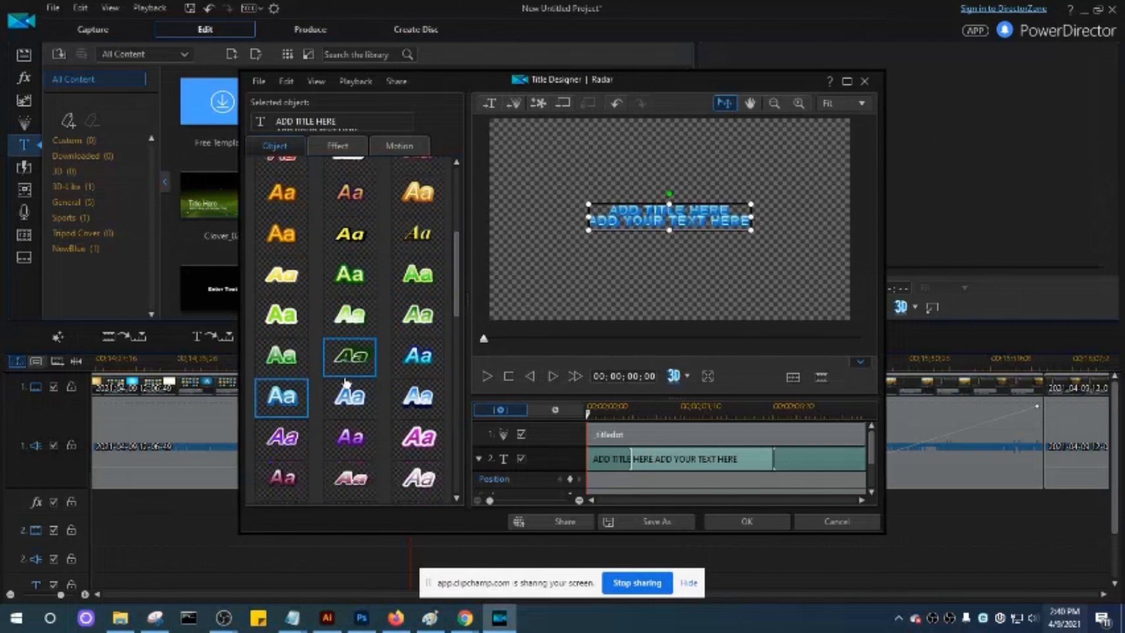
pyautogui.click(341, 431)
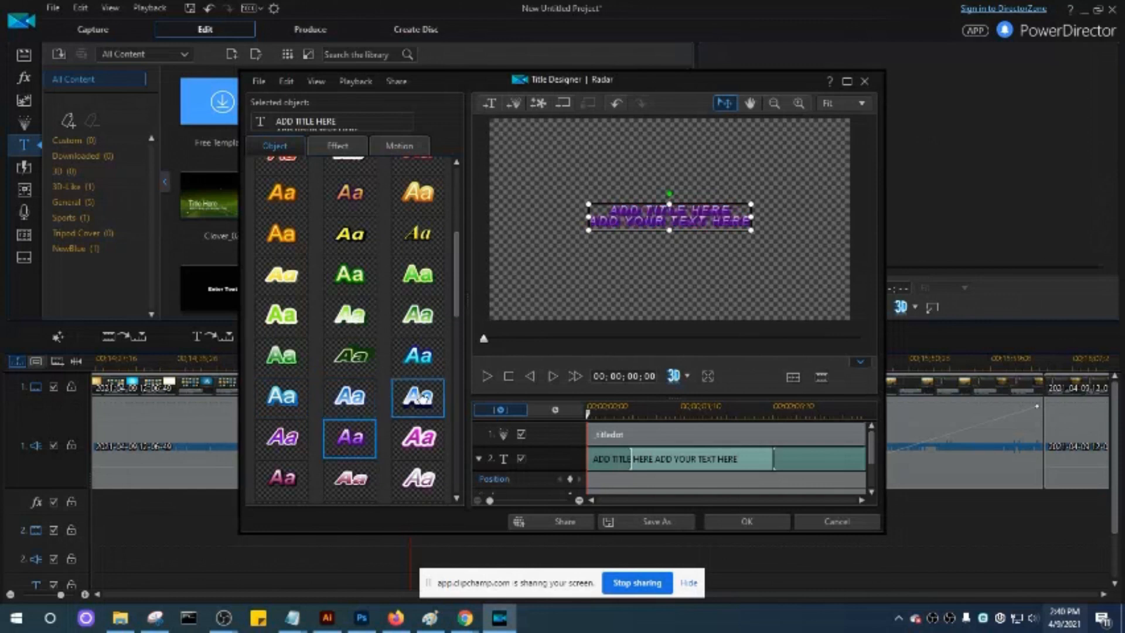
pyautogui.click(431, 437)
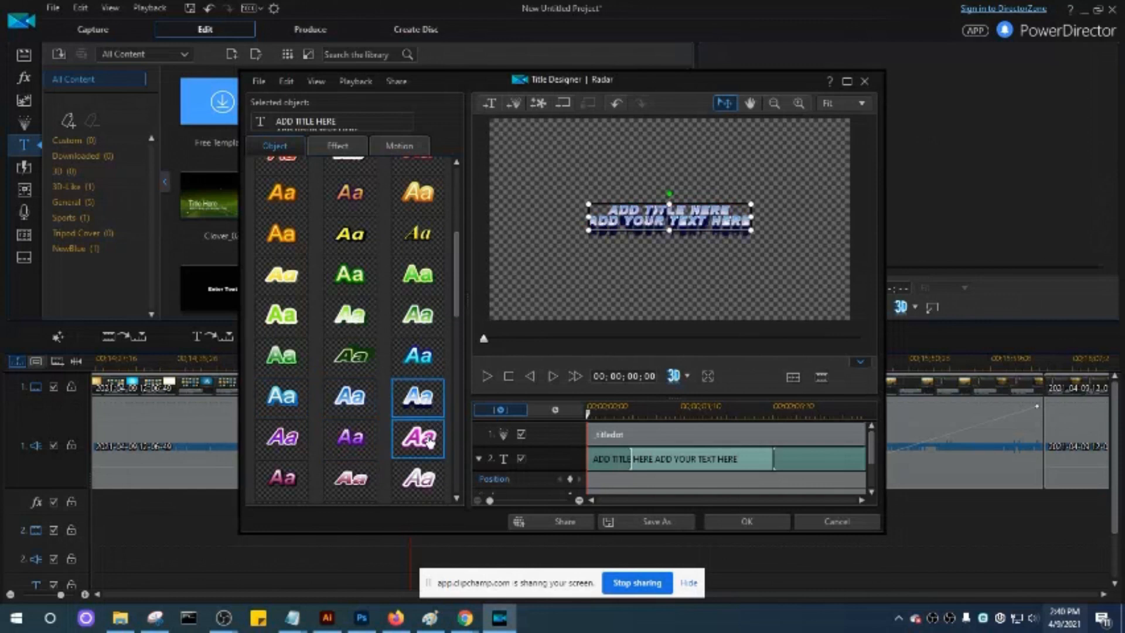
pyautogui.click(338, 439)
pyautogui.click(263, 443)
pyautogui.scroll(-1, 319, 421)
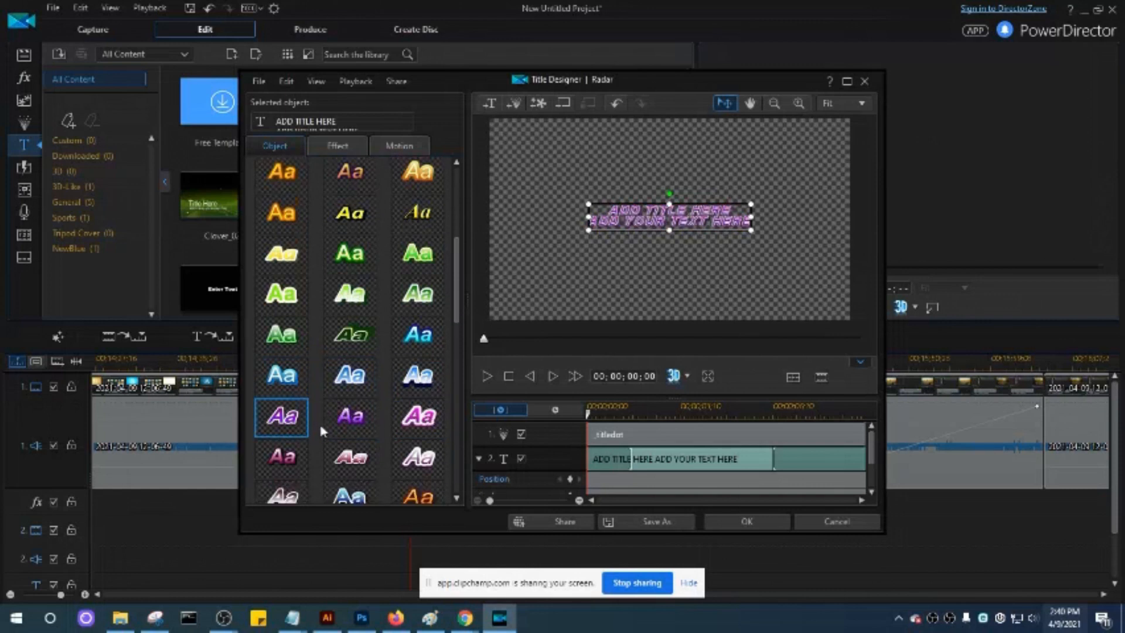
pyautogui.click(289, 468)
pyautogui.scroll(-3, 289, 468)
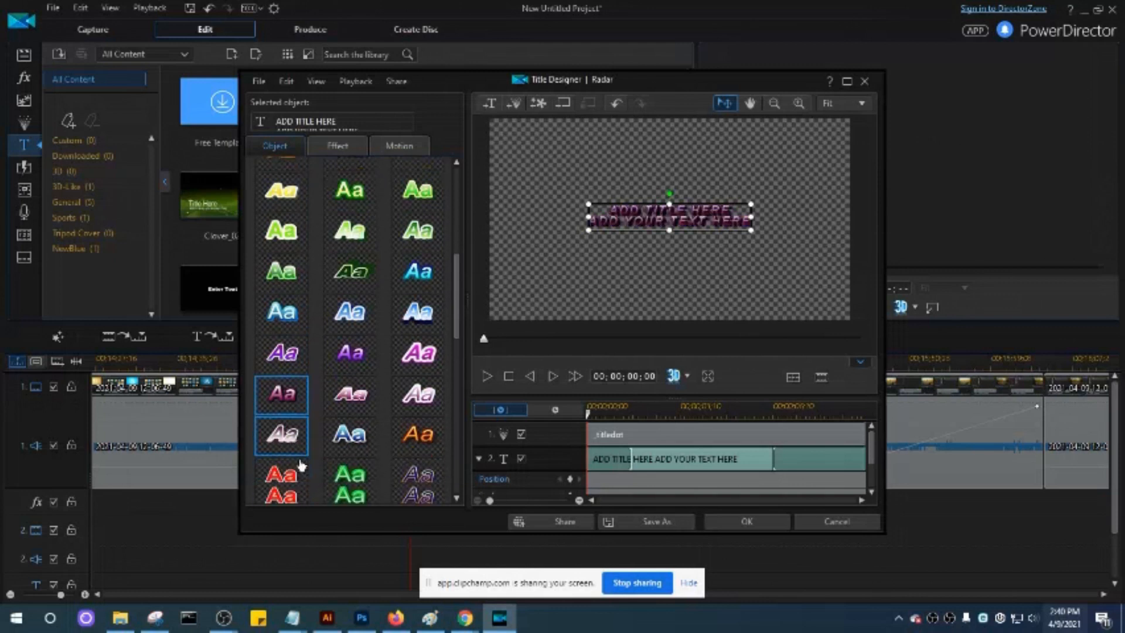
pyautogui.scroll(-2, 332, 463)
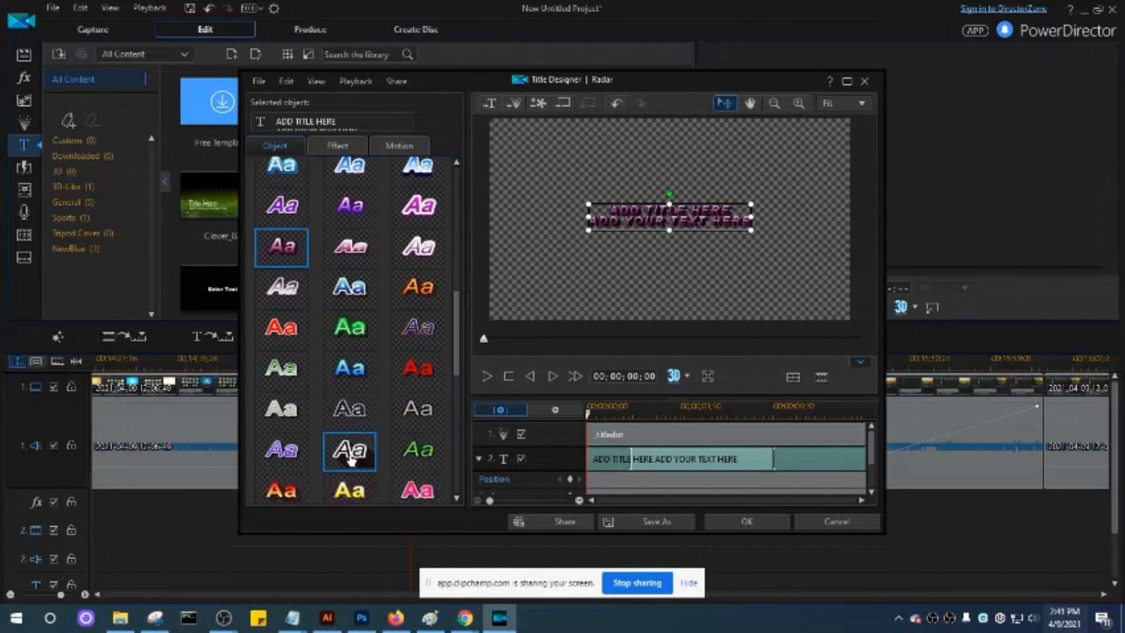
pyautogui.click(282, 484)
pyautogui.scroll(-3, 293, 478)
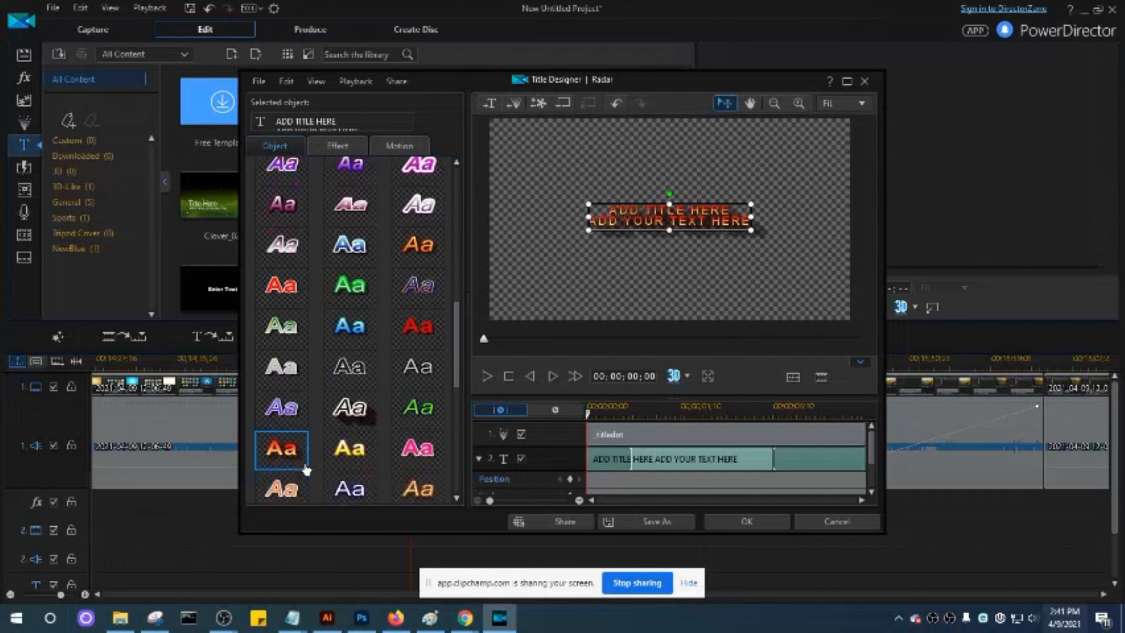
# - Look through the title's font type, font face, reflection, shadow, border and 3D settings
pyautogui.scroll(-3, 321, 449)
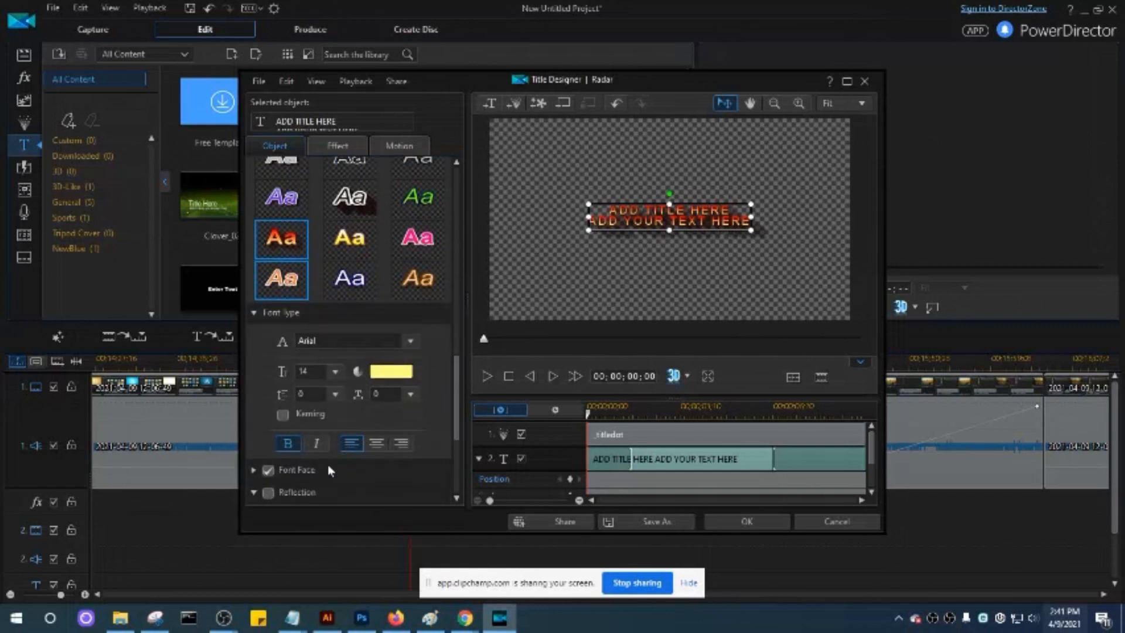
pyautogui.scroll(-2, 329, 465)
pyautogui.scroll(-3, 336, 406)
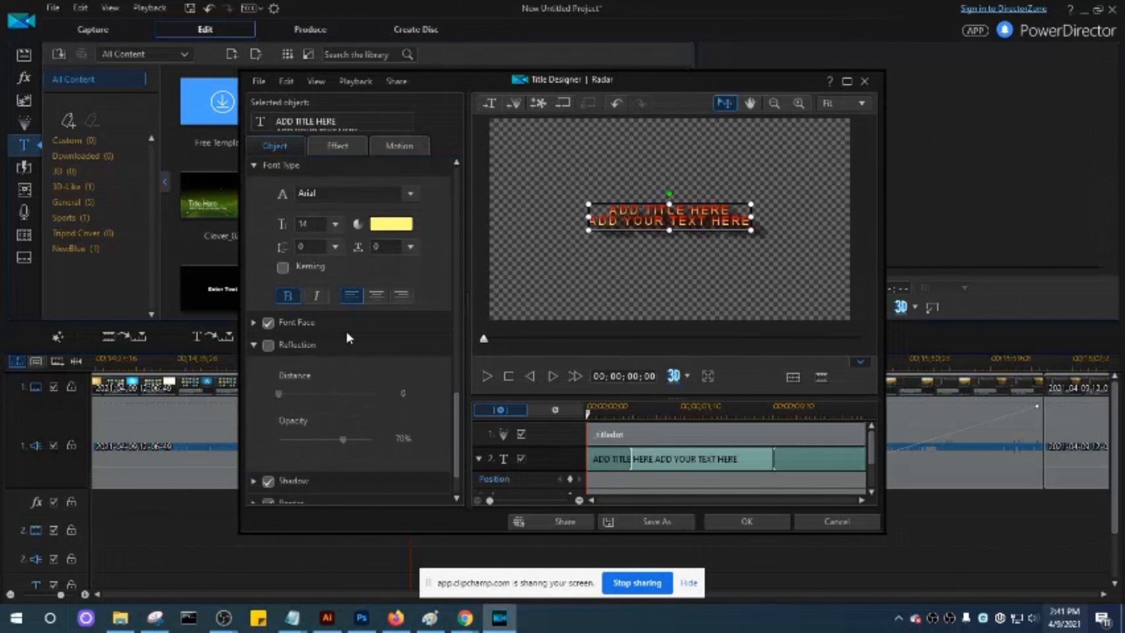
pyautogui.scroll(-2, 338, 448)
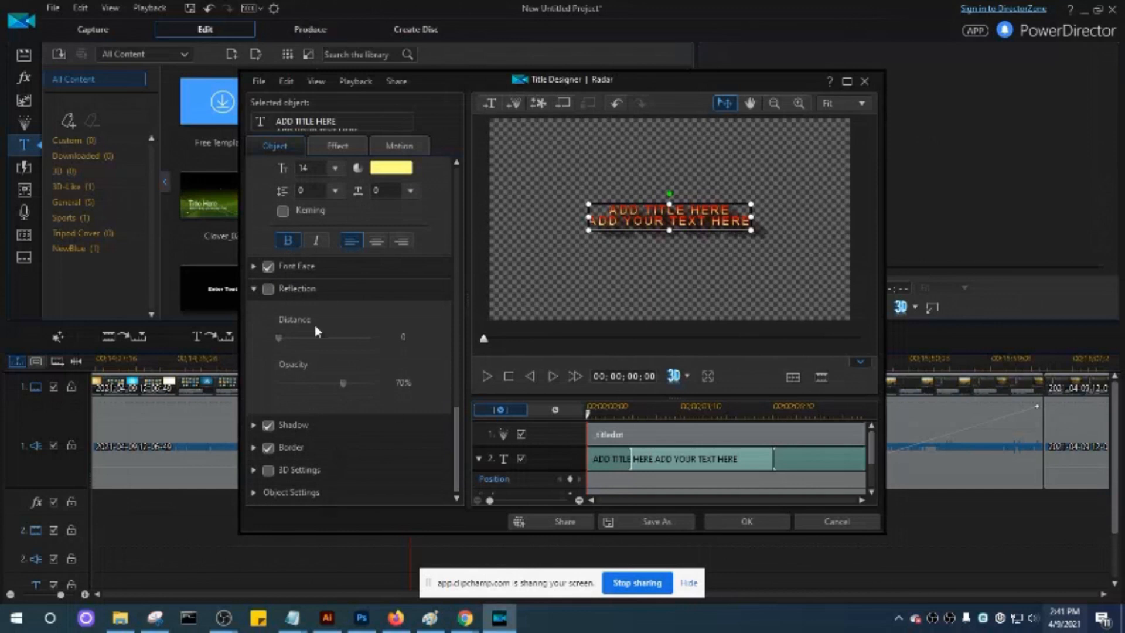
# - Try out starting effects for the title and choose Beam In - Down
pyautogui.click(339, 149)
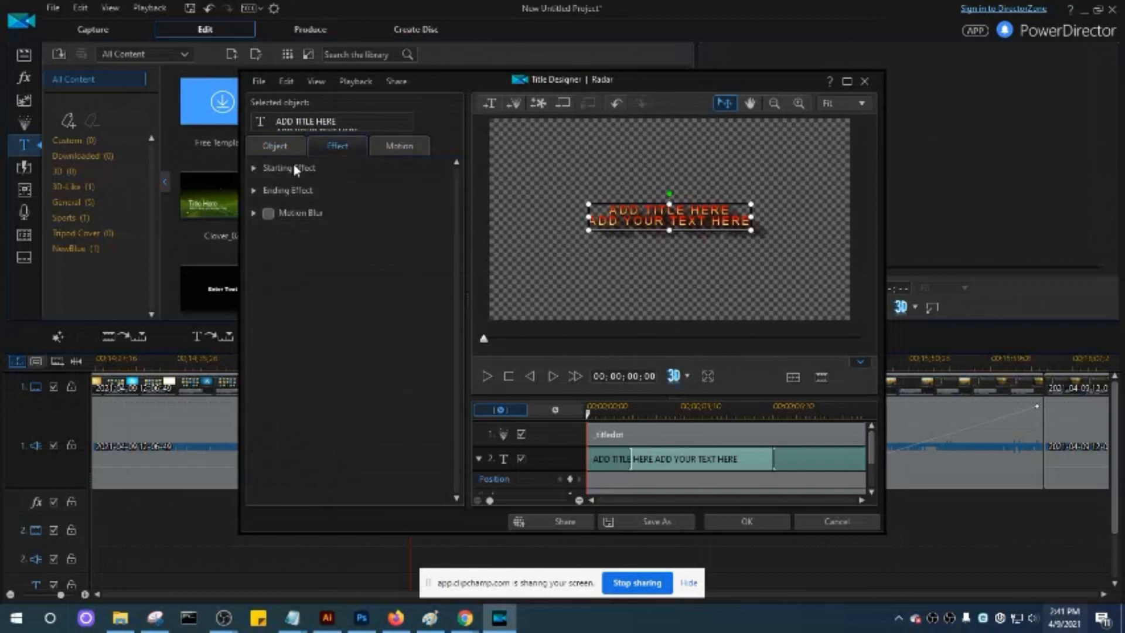
pyautogui.click(254, 168)
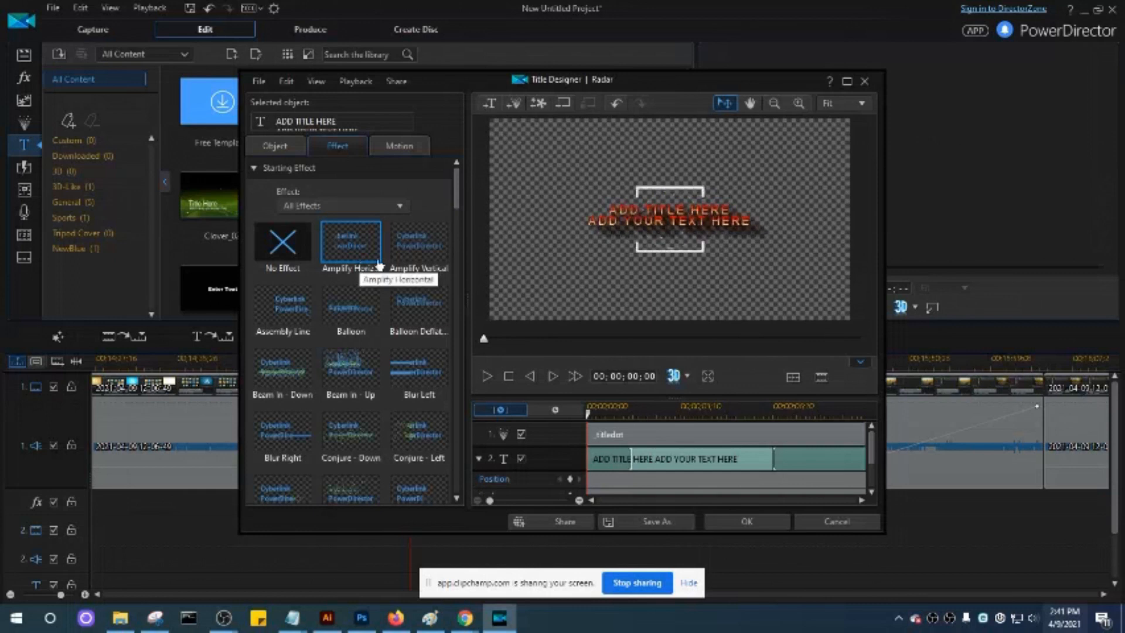
pyautogui.click(410, 266)
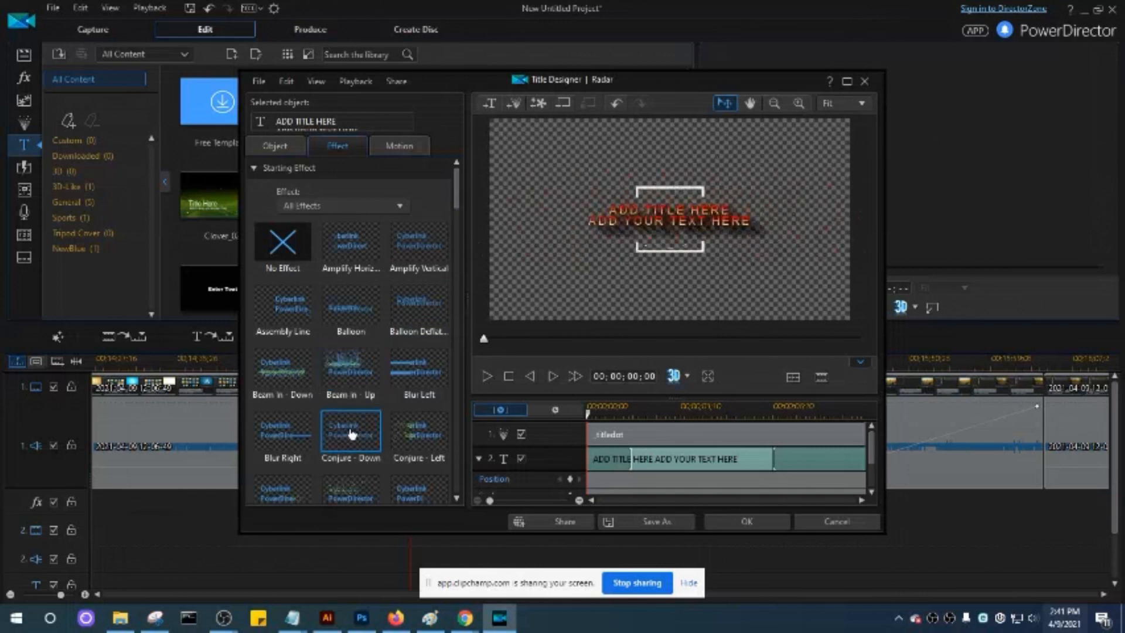
pyautogui.click(274, 374)
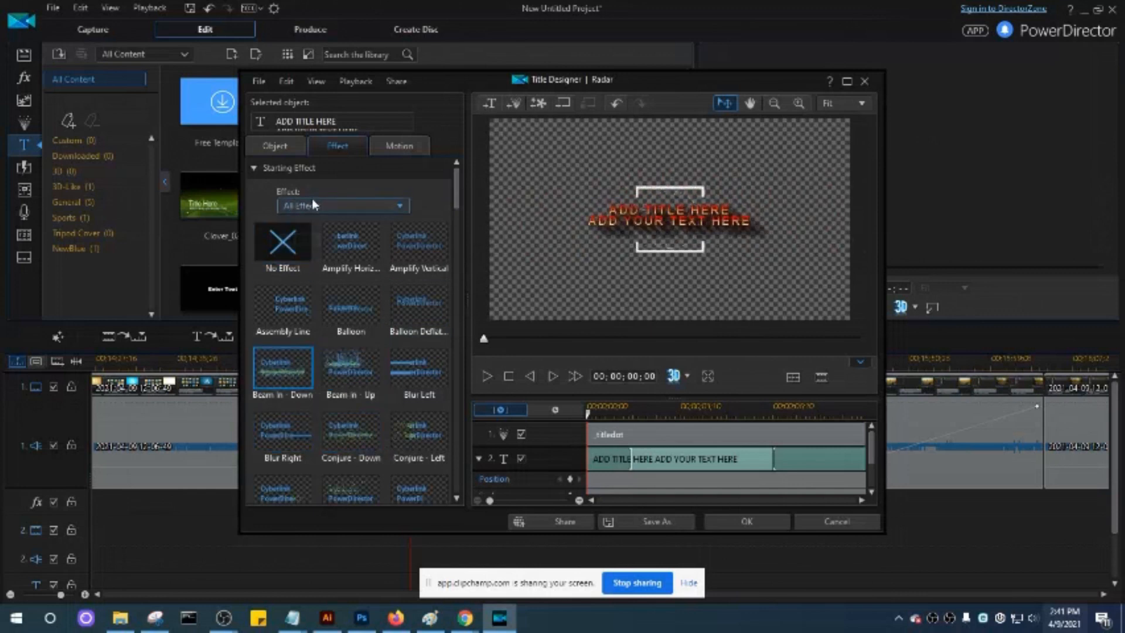
# - Apply the heart-shaped motion path to the title, shift its starting point to the upper middle of the frame, and play the animation
pyautogui.click(395, 151)
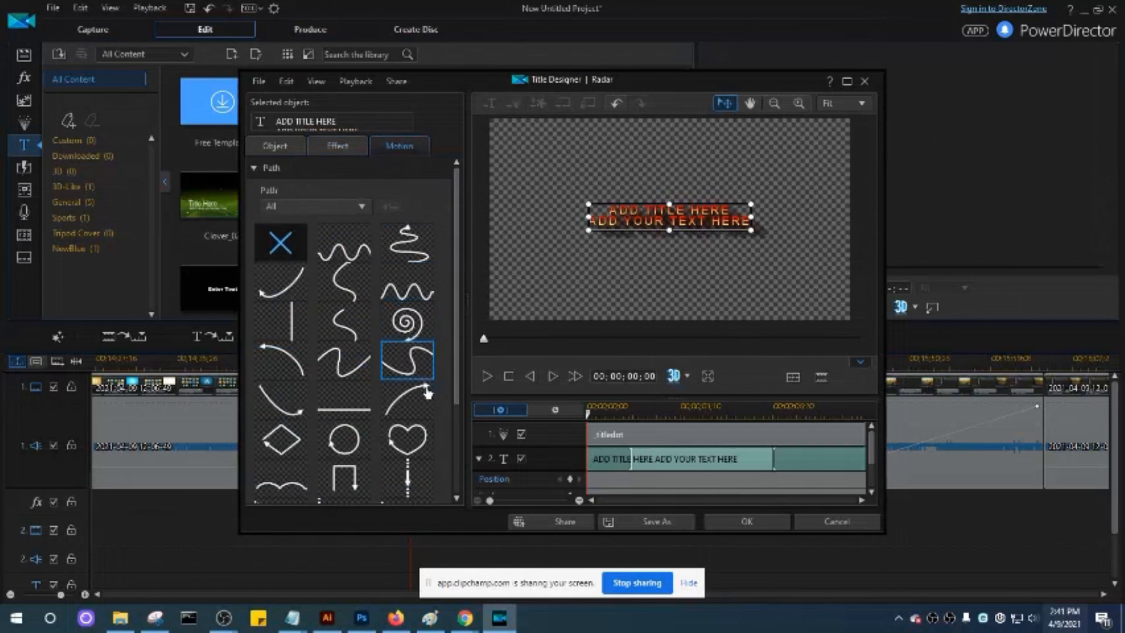
pyautogui.click(427, 433)
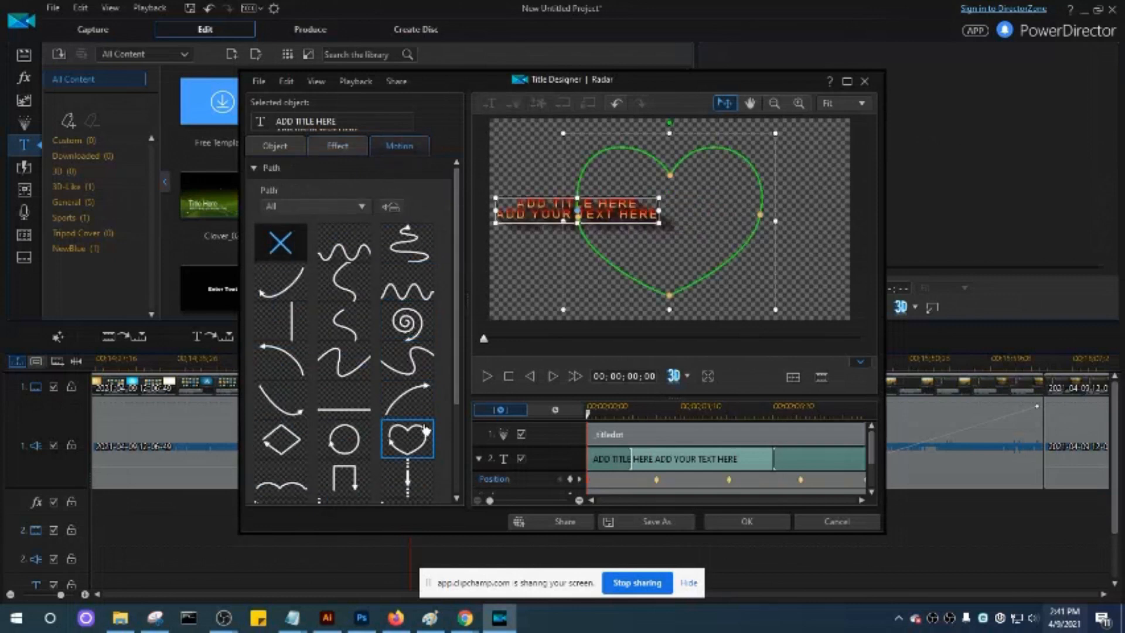
pyautogui.moveTo(577, 202); pyautogui.dragTo(669, 196)
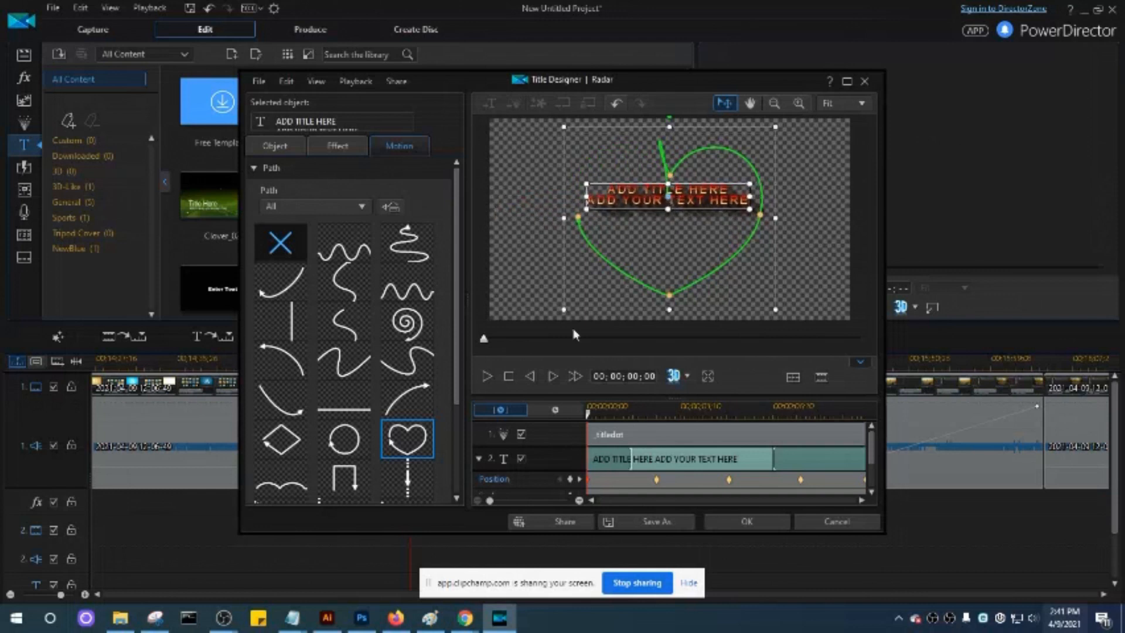
pyautogui.click(484, 375)
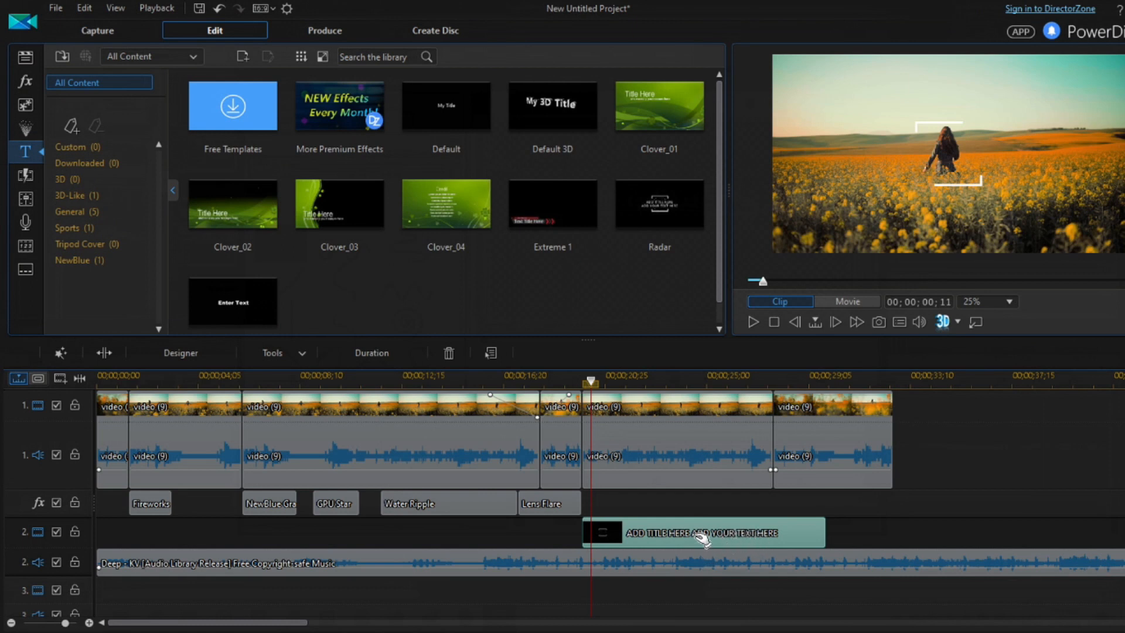
# - Trim the Radar title on video track 2 to about 00;00;01;10 and move it directly behind the last clip
pyautogui.moveTo(826, 533); pyautogui.dragTo(604, 535)
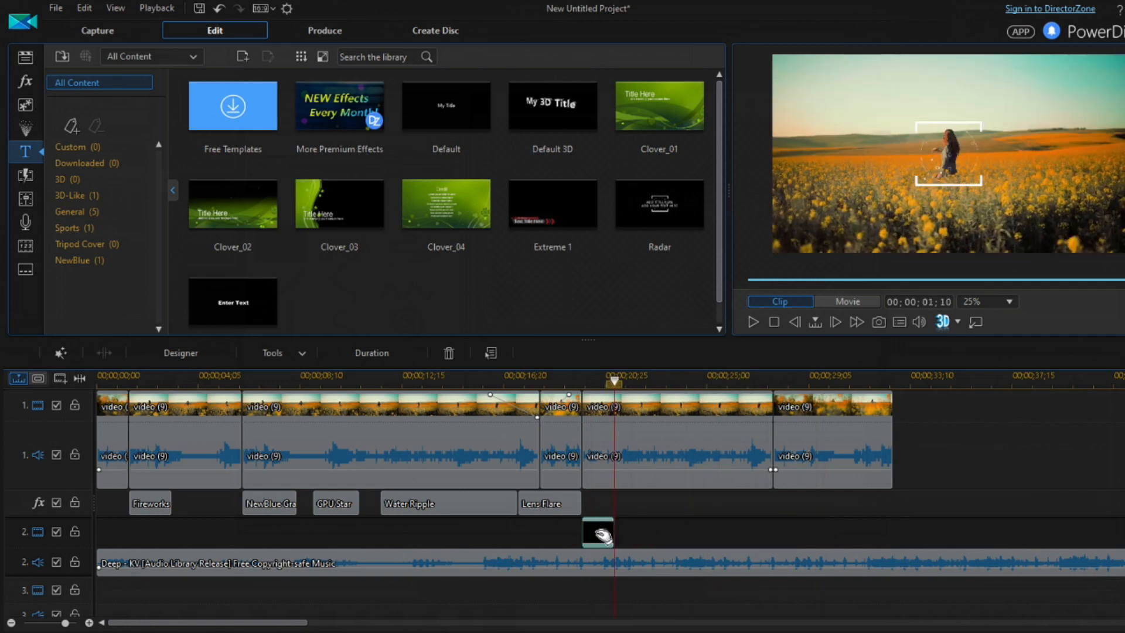
pyautogui.moveTo(918, 539); pyautogui.dragTo(913, 534)
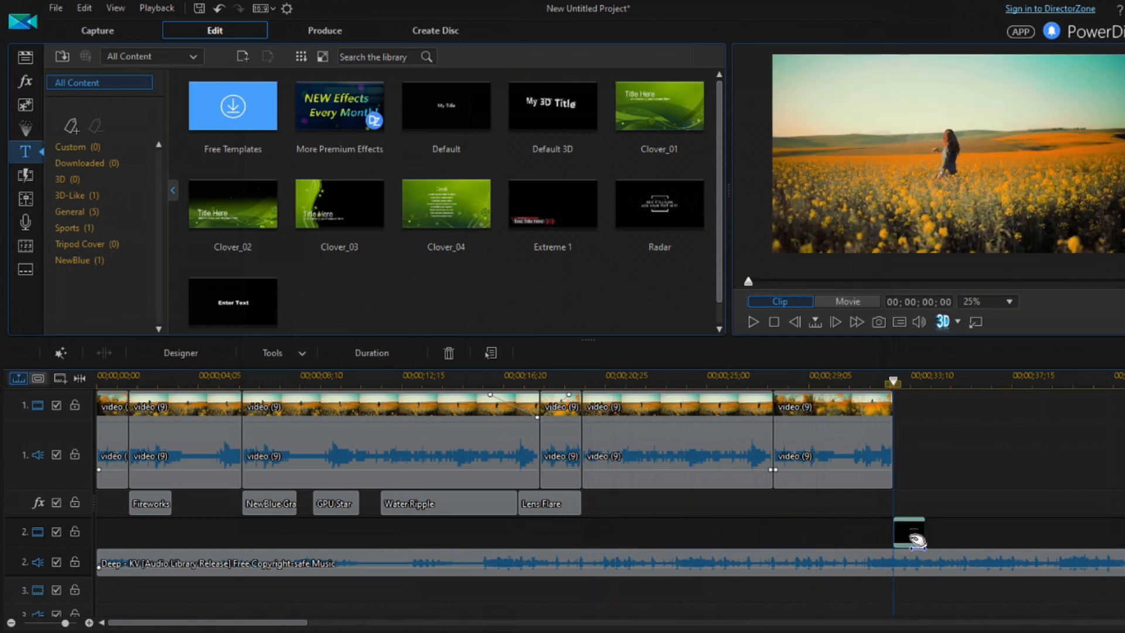
# - Preview the Clover_03, Clover_01, Clover_02 and Clover_04 title templates in the title library
pyautogui.click(339, 204)
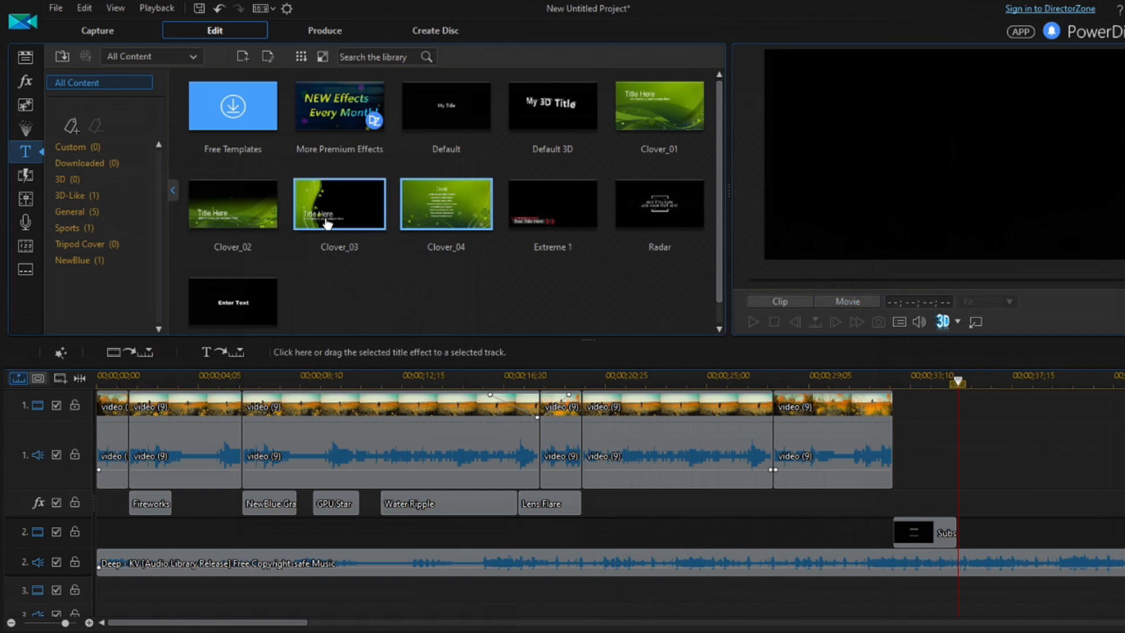
pyautogui.click(686, 112)
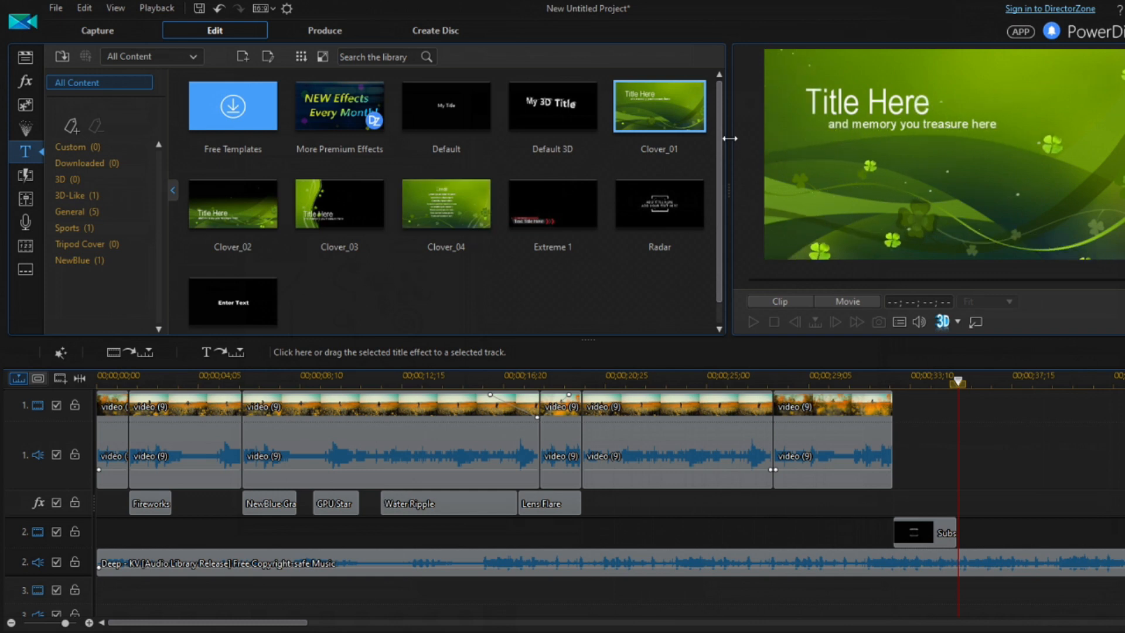
pyautogui.click(258, 197)
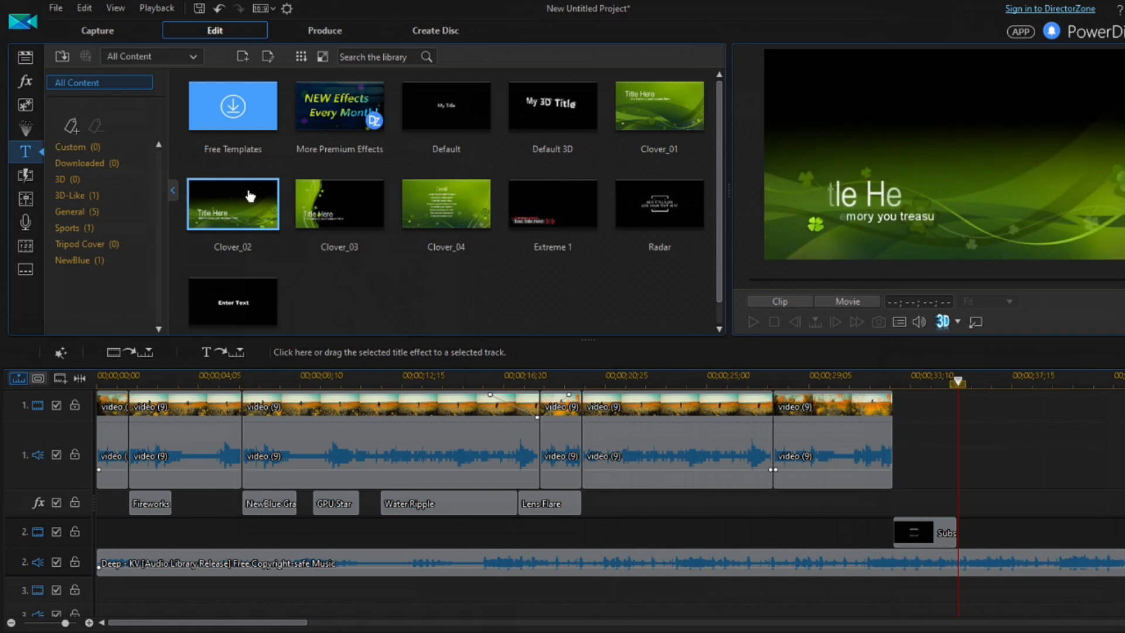
pyautogui.click(432, 213)
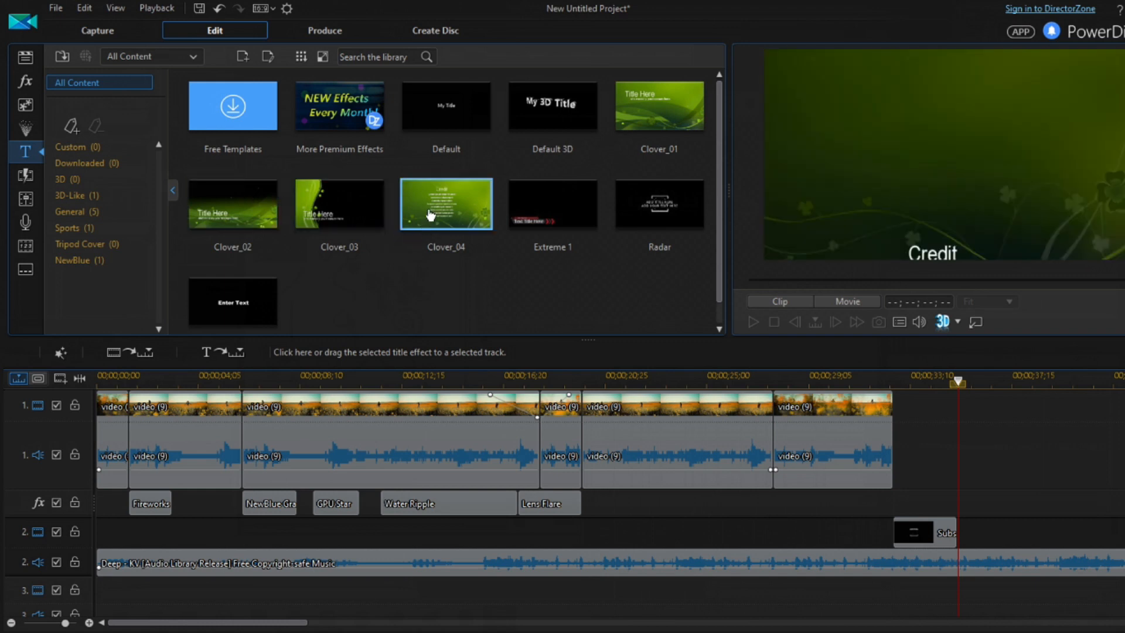
# - Preview the Extreme 1 title template, and preview the Airplane, Blur and Blur Line transitions in the transition library
pyautogui.click(554, 202)
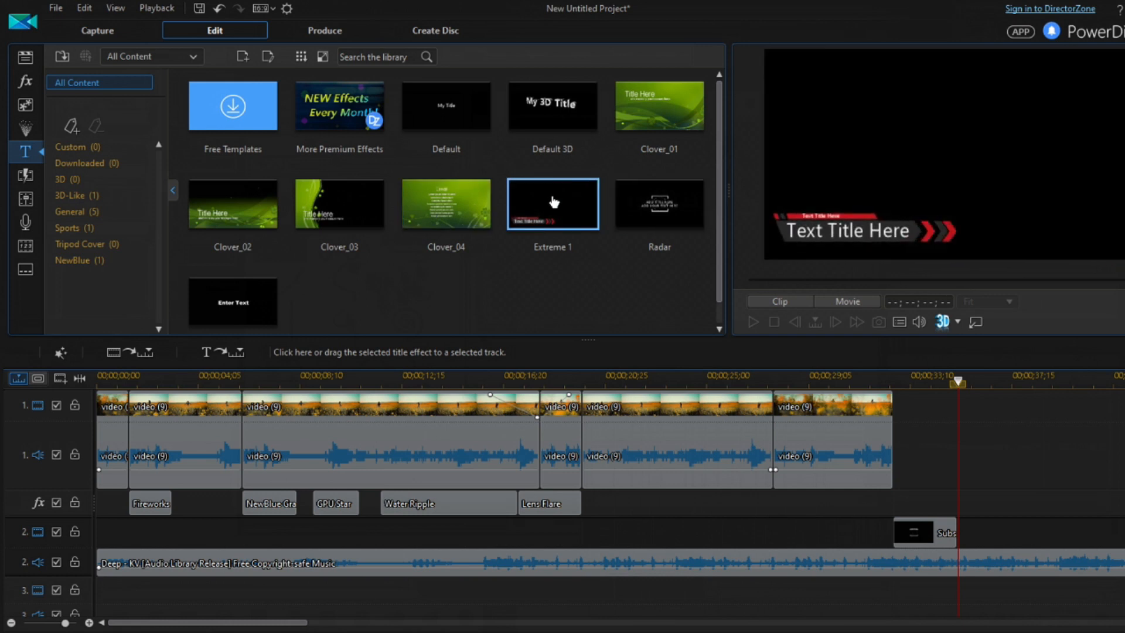
pyautogui.click(27, 176)
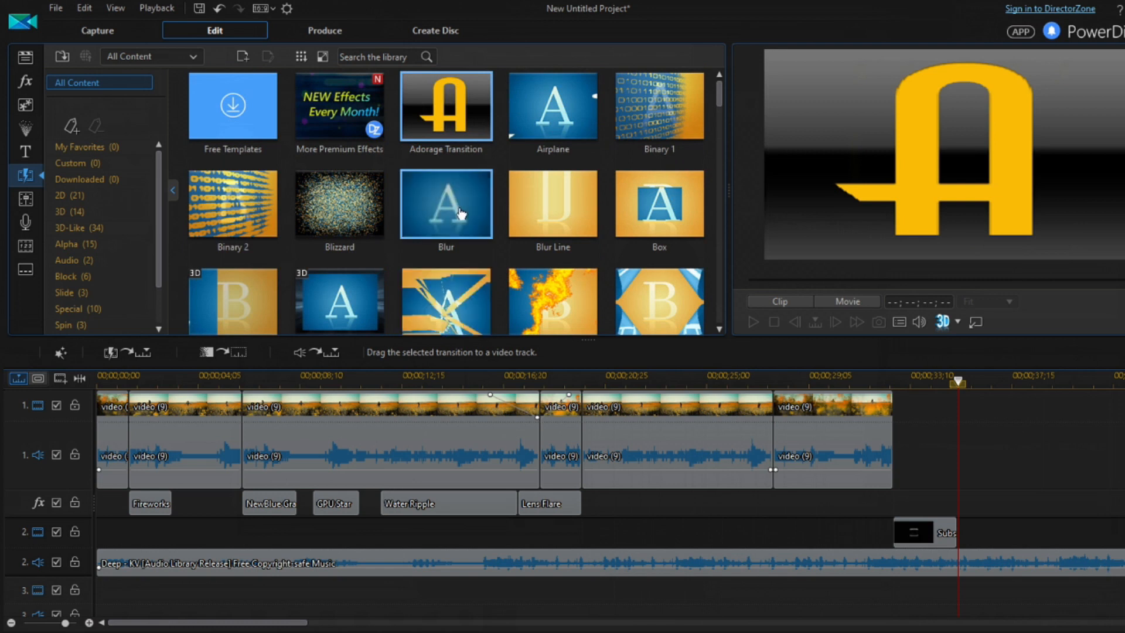
pyautogui.scroll(-5, 460, 213)
pyautogui.scroll(5, 462, 215)
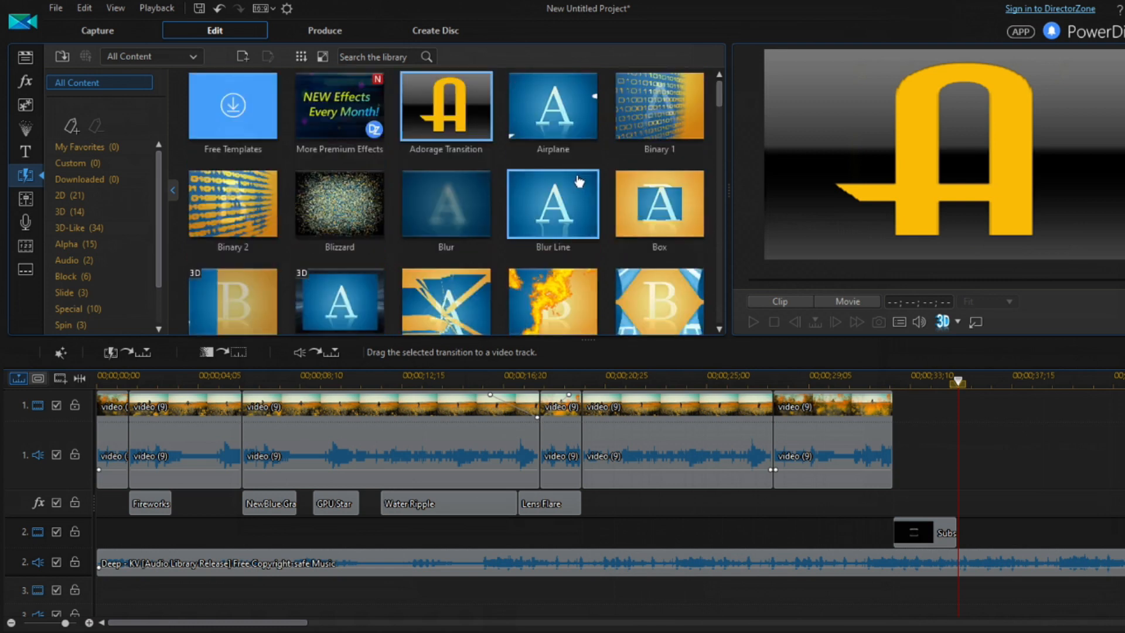
pyautogui.click(551, 132)
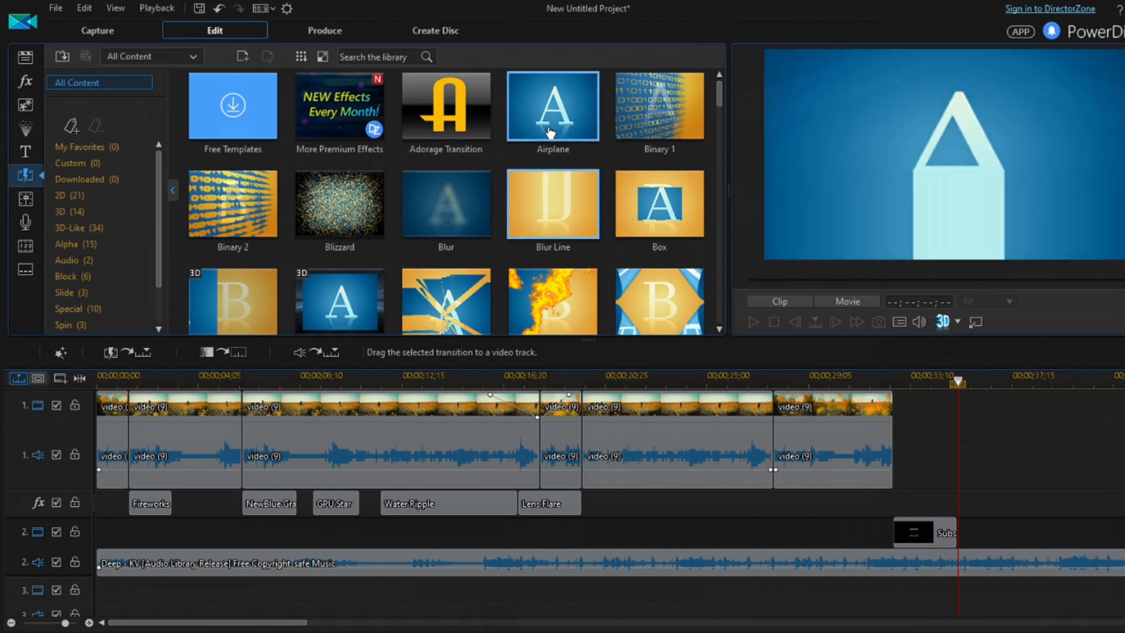
pyautogui.click(419, 231)
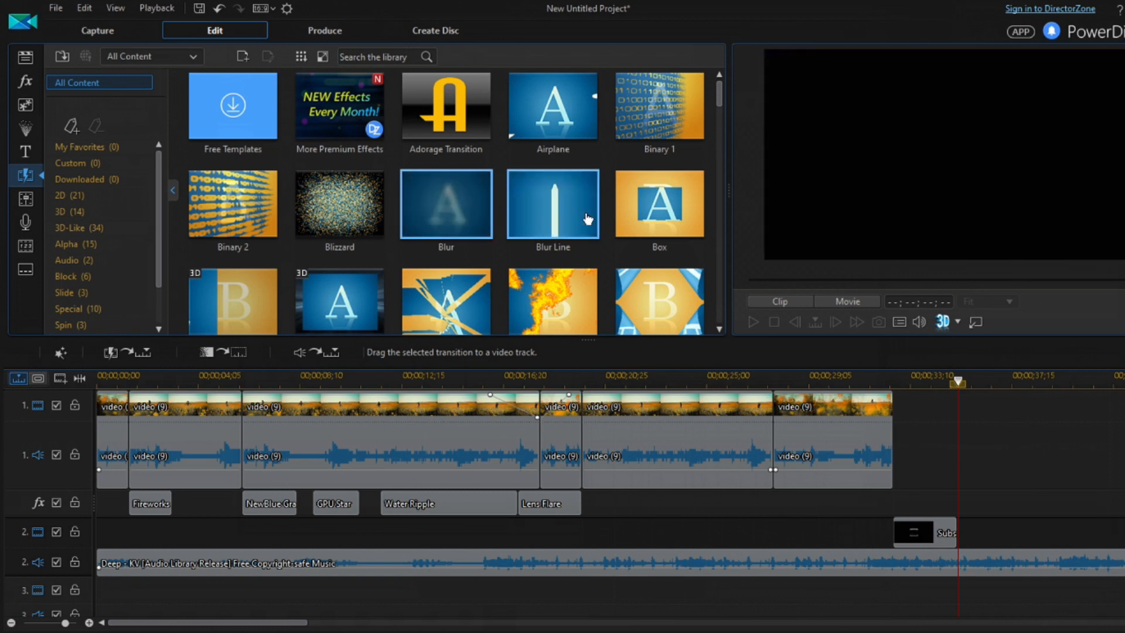
pyautogui.click(547, 209)
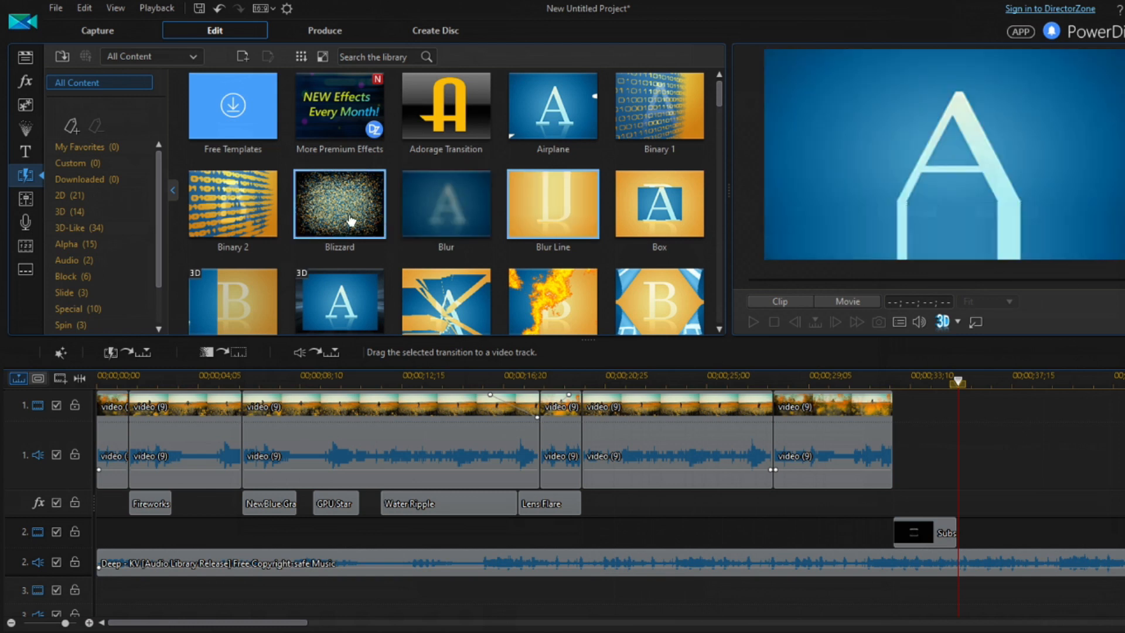
# - Preview the Center, Break Apart 3, Binary 1 and Break Apart 2 transitions in the transition library
pyautogui.scroll(-2, 664, 207)
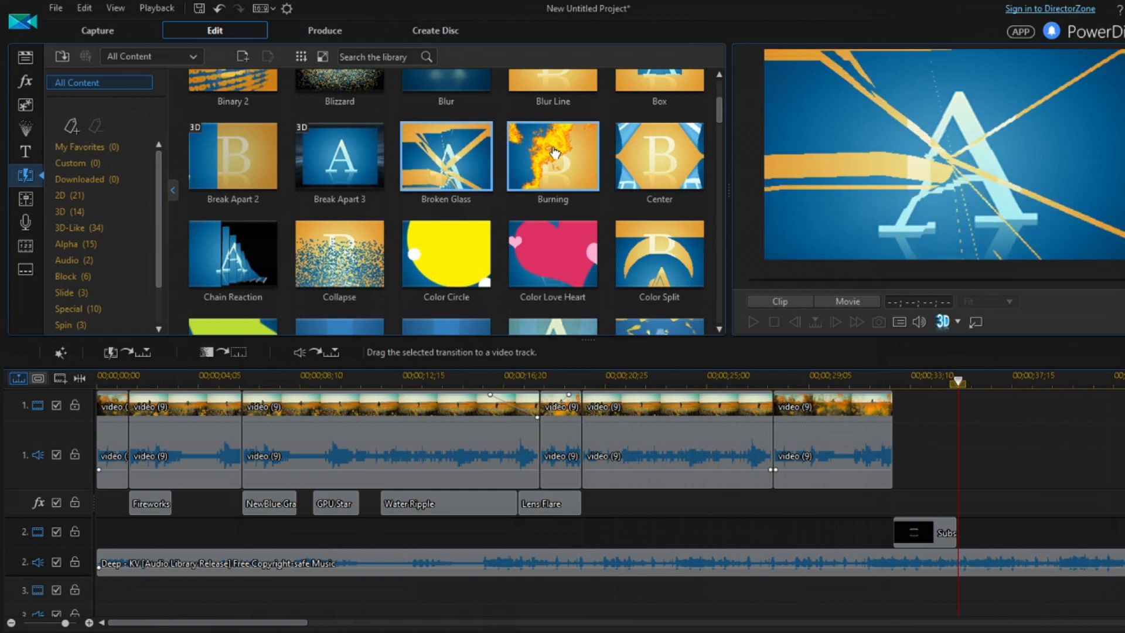
pyautogui.click(636, 170)
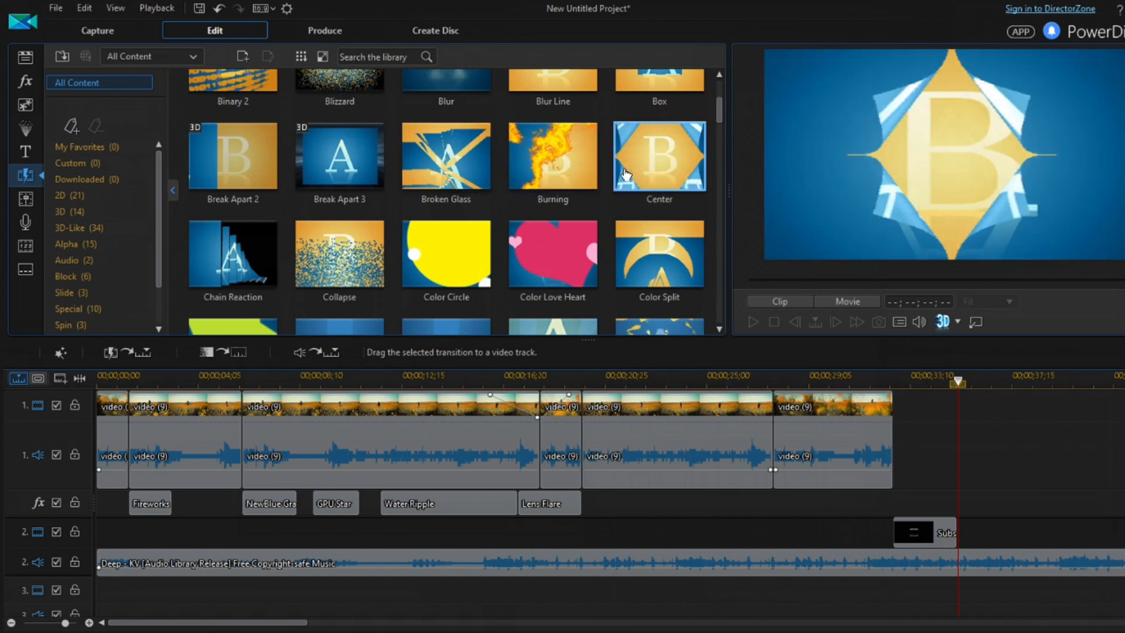
pyautogui.click(324, 154)
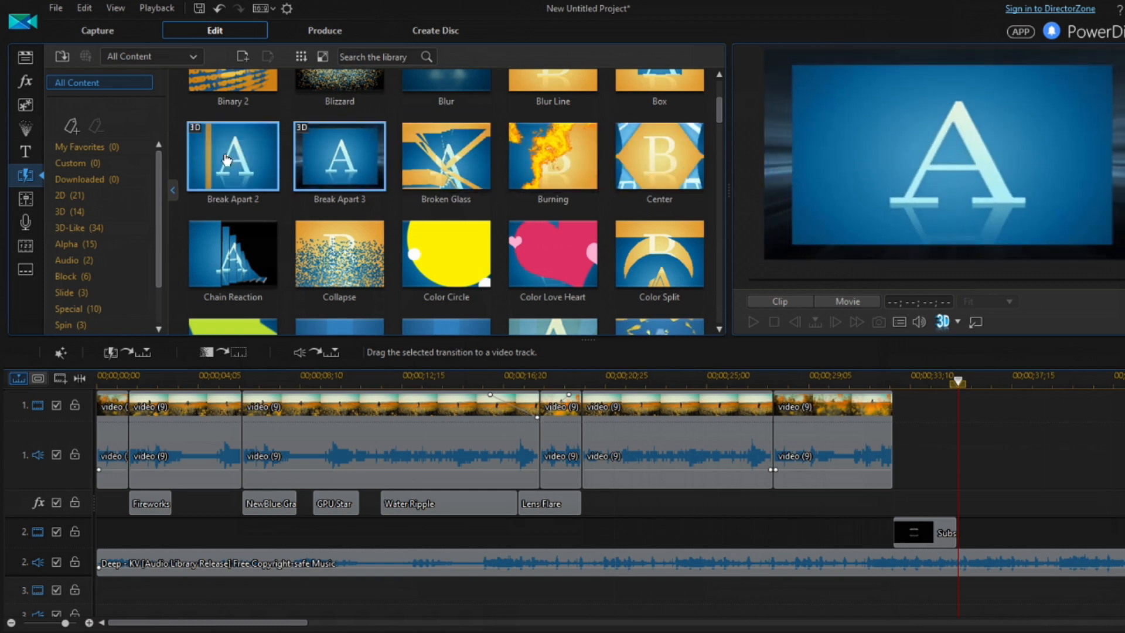
pyautogui.click(292, 170)
pyautogui.scroll(3, 352, 170)
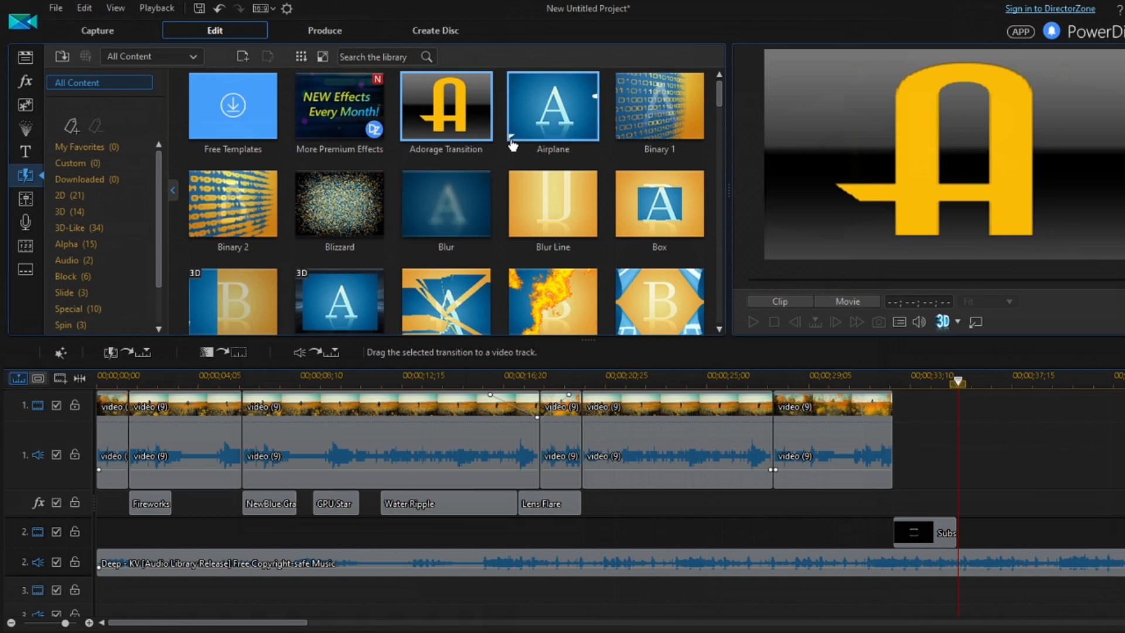
pyautogui.click(634, 125)
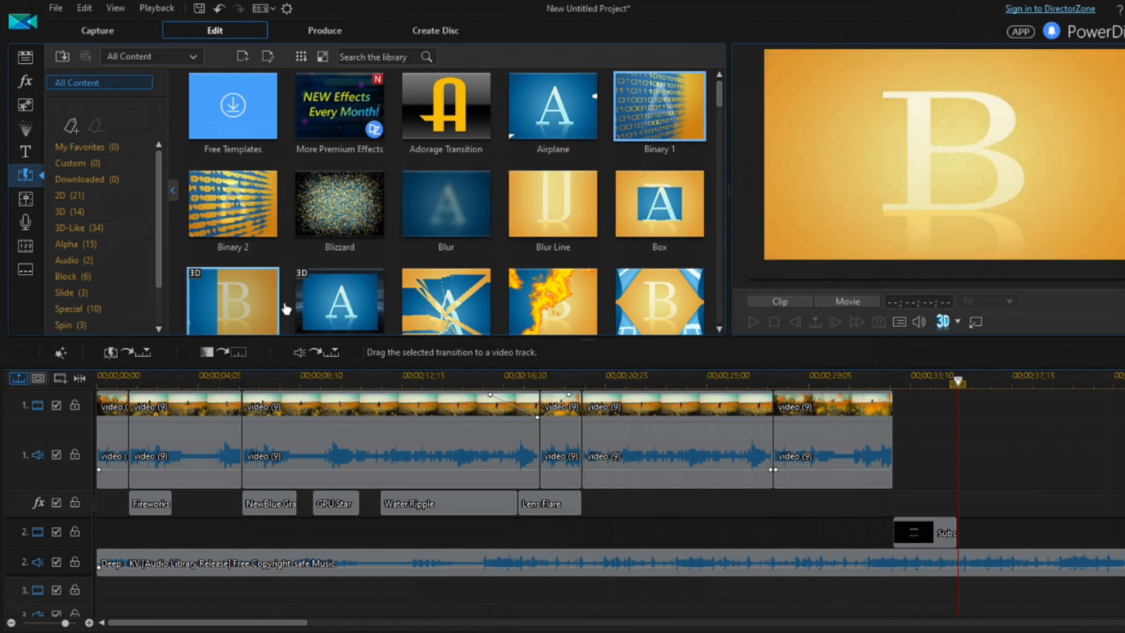
pyautogui.click(237, 300)
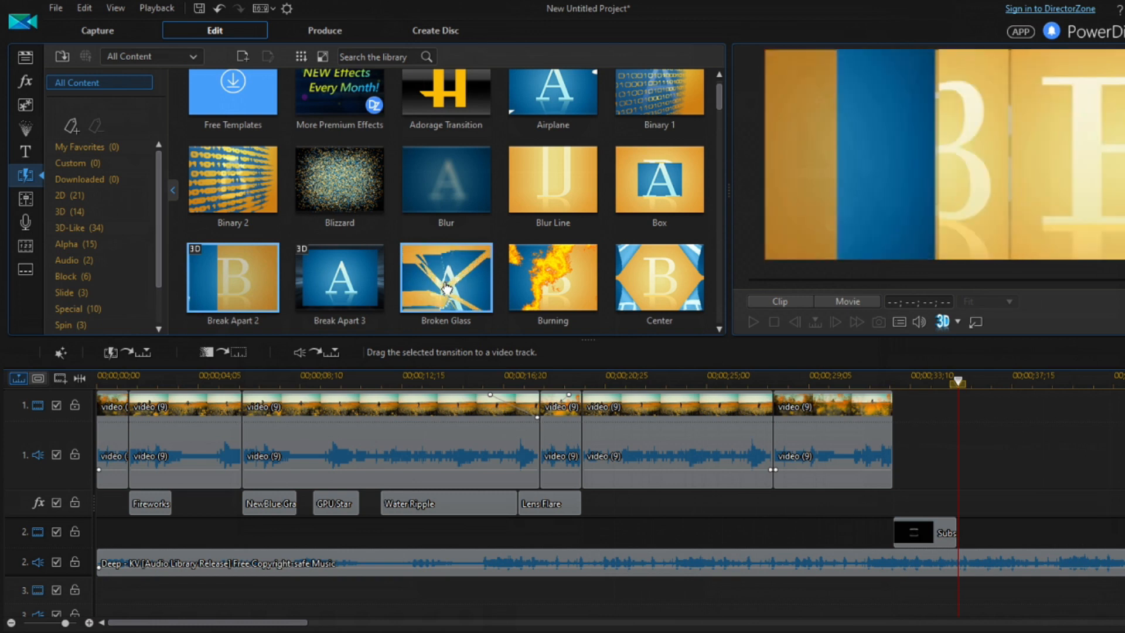
# - Add the Break Apart 2 transition between the fourth and fifth clips on video track 1
pyautogui.moveTo(431, 287); pyautogui.dragTo(228, 256)
pyautogui.click(607, 435)
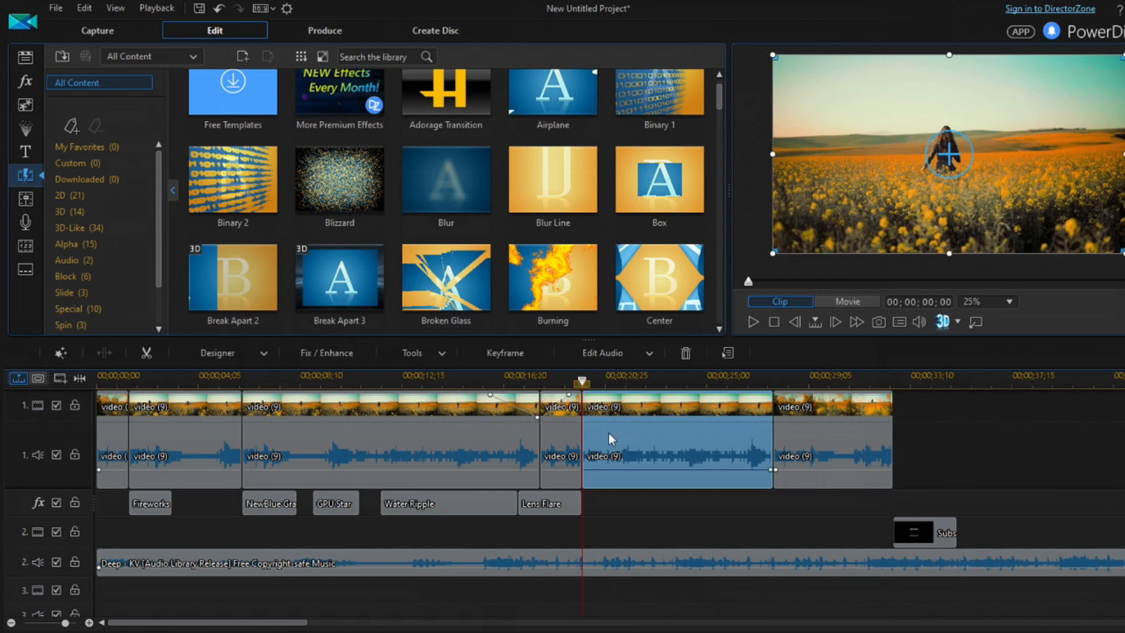
pyautogui.moveTo(239, 335); pyautogui.dragTo(476, 363)
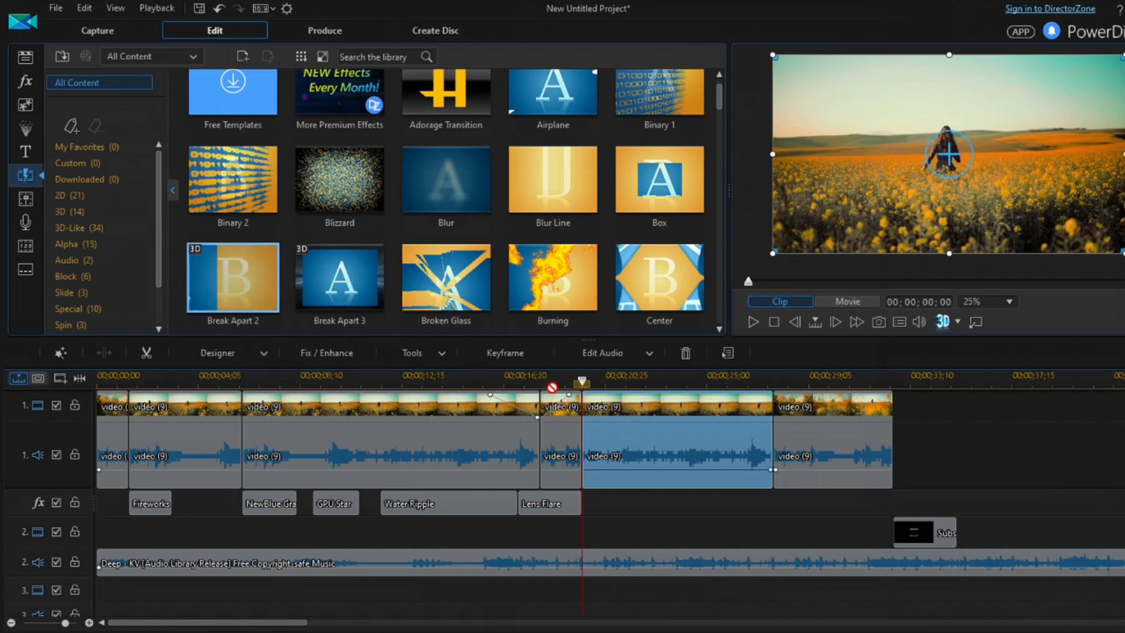
pyautogui.moveTo(581, 408); pyautogui.dragTo(580, 409)
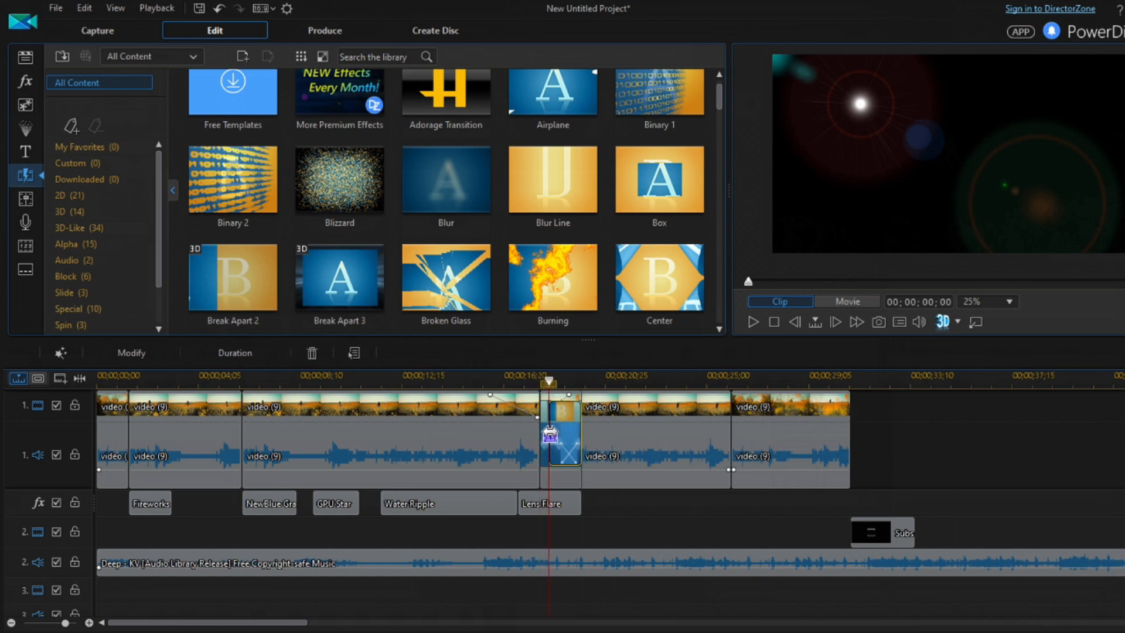
# - Shorten the Break Apart 2 transition to 00;00;01;03, open its transition settings and play it back
pyautogui.moveTo(554, 433); pyautogui.dragTo(588, 423)
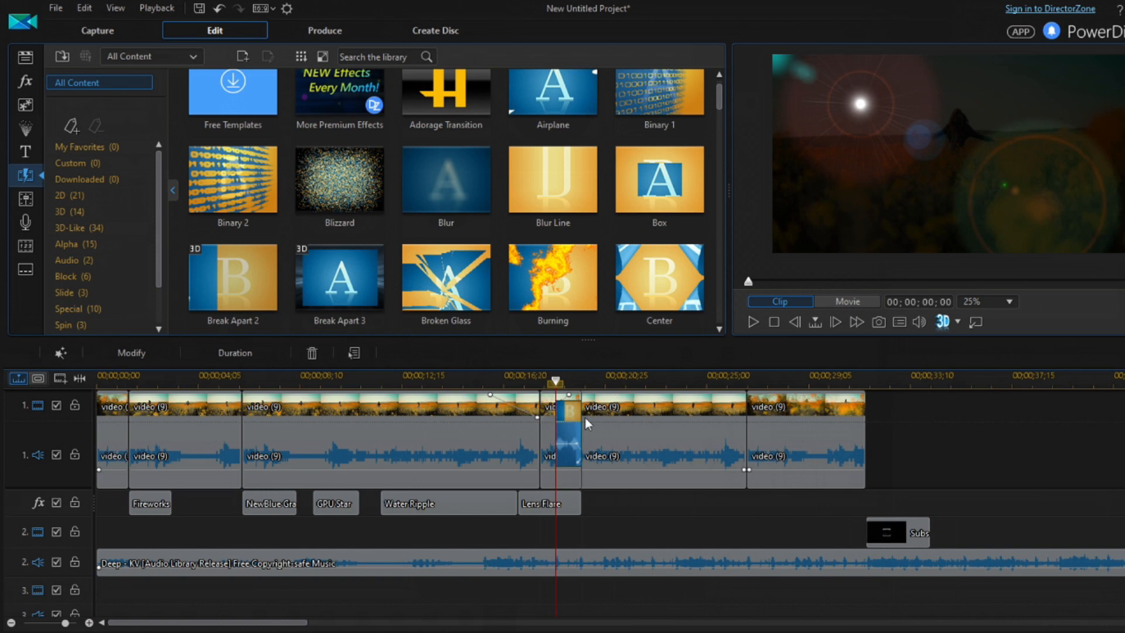
pyautogui.doubleClick(558, 414)
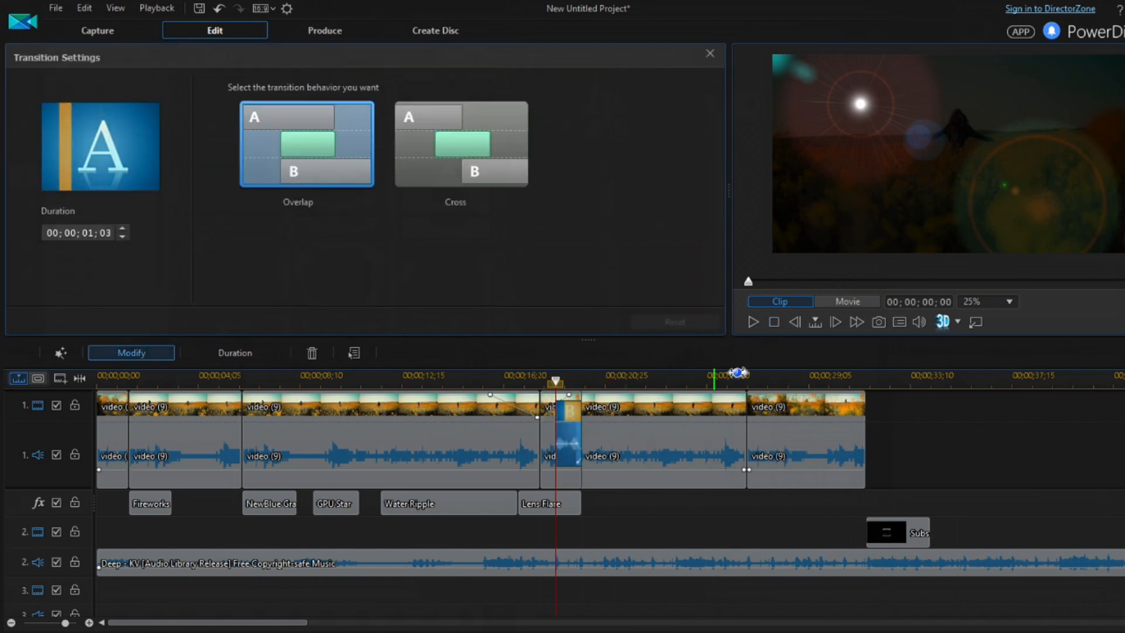
pyautogui.click(753, 322)
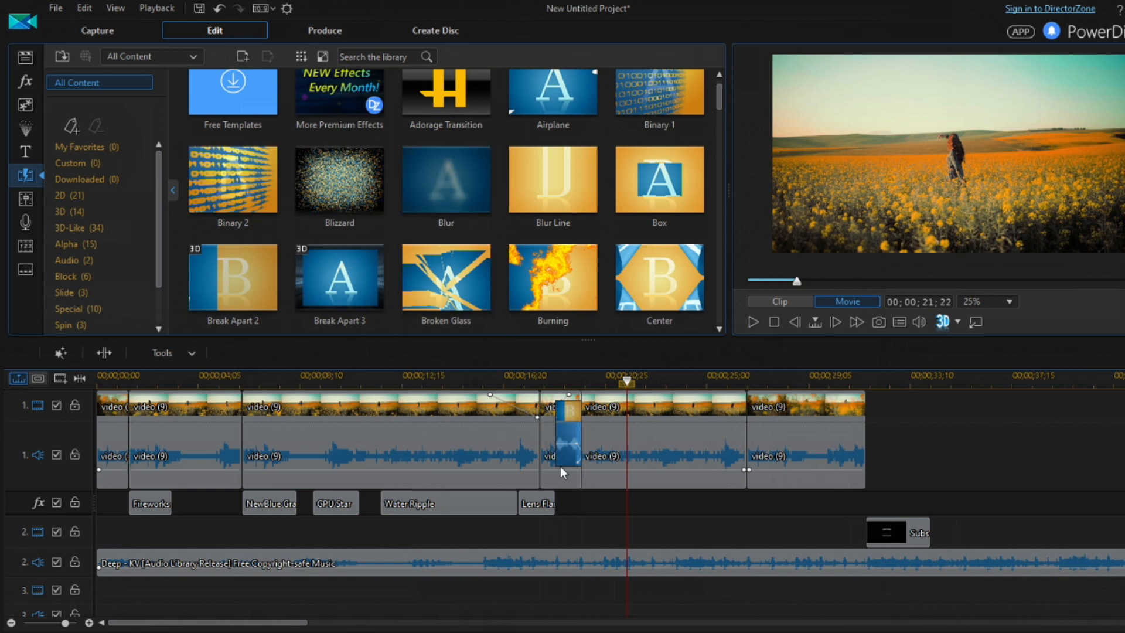
# - Find the Cross transition and place it between the fifth and last clips on video track 1
pyautogui.scroll(-3, 454, 197)
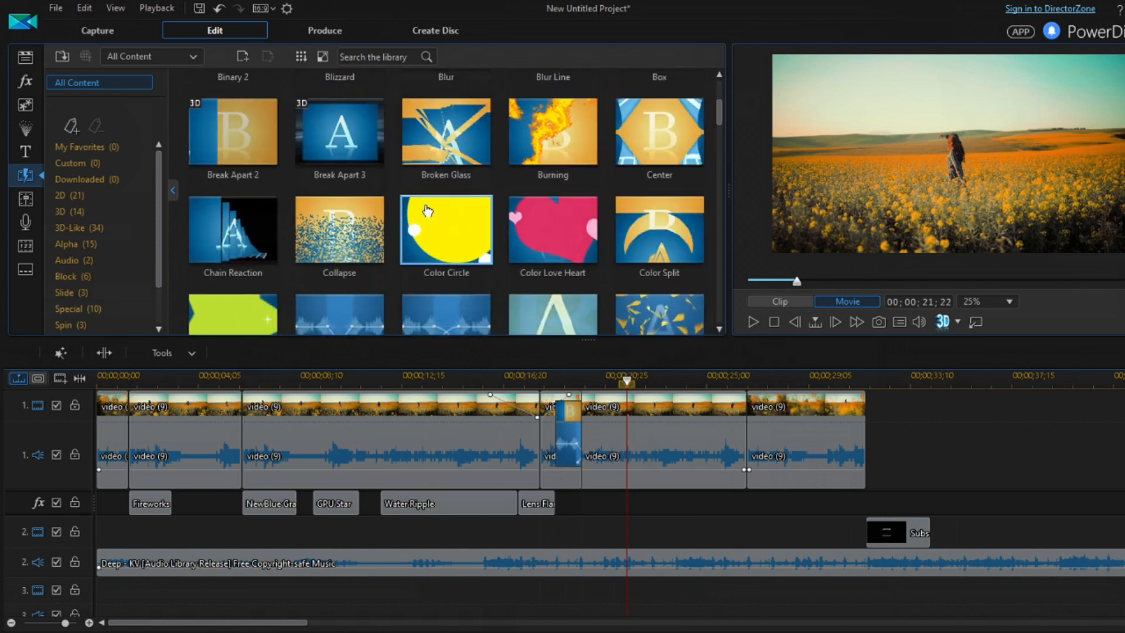
pyautogui.scroll(-5, 445, 228)
pyautogui.scroll(3, 442, 237)
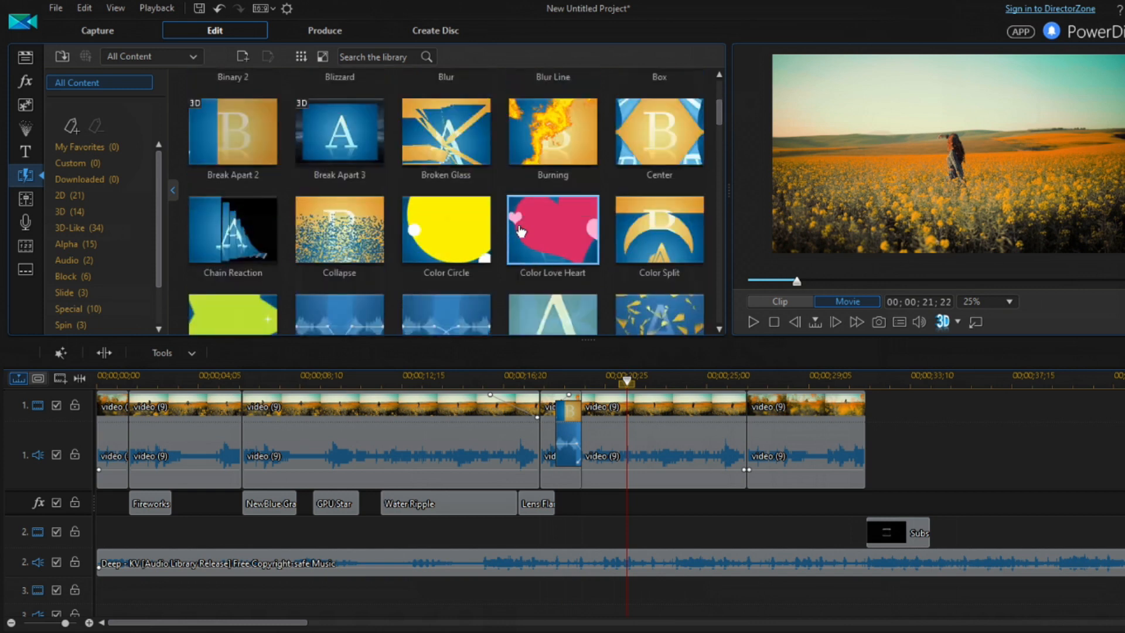
pyautogui.scroll(-2, 511, 274)
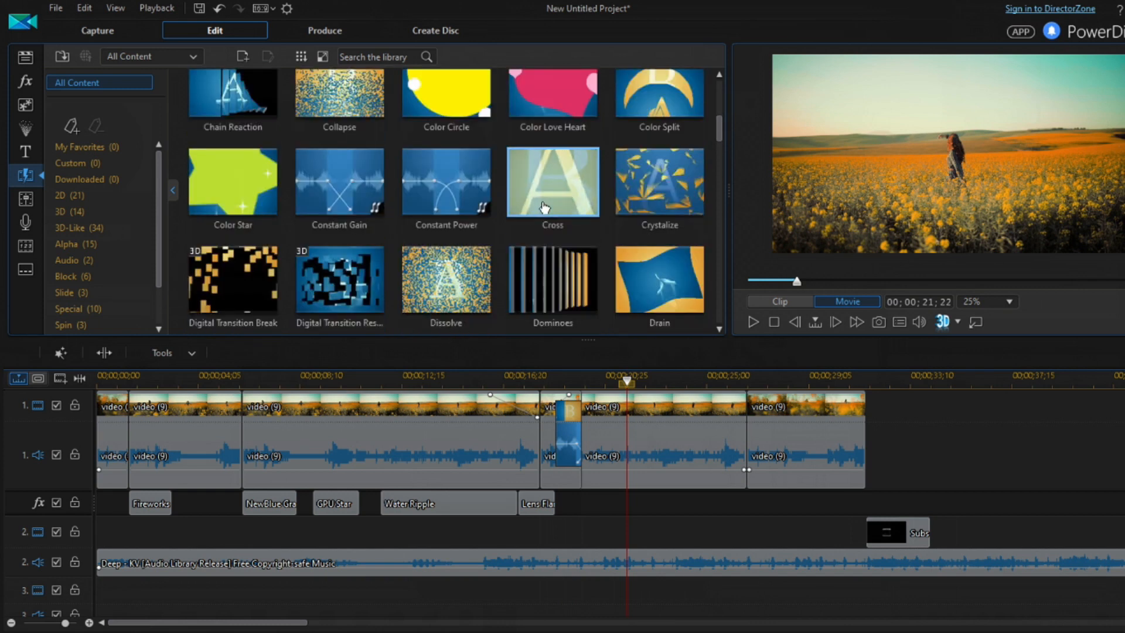
pyautogui.moveTo(561, 202); pyautogui.dragTo(656, 444)
pyautogui.moveTo(562, 199); pyautogui.dragTo(597, 235)
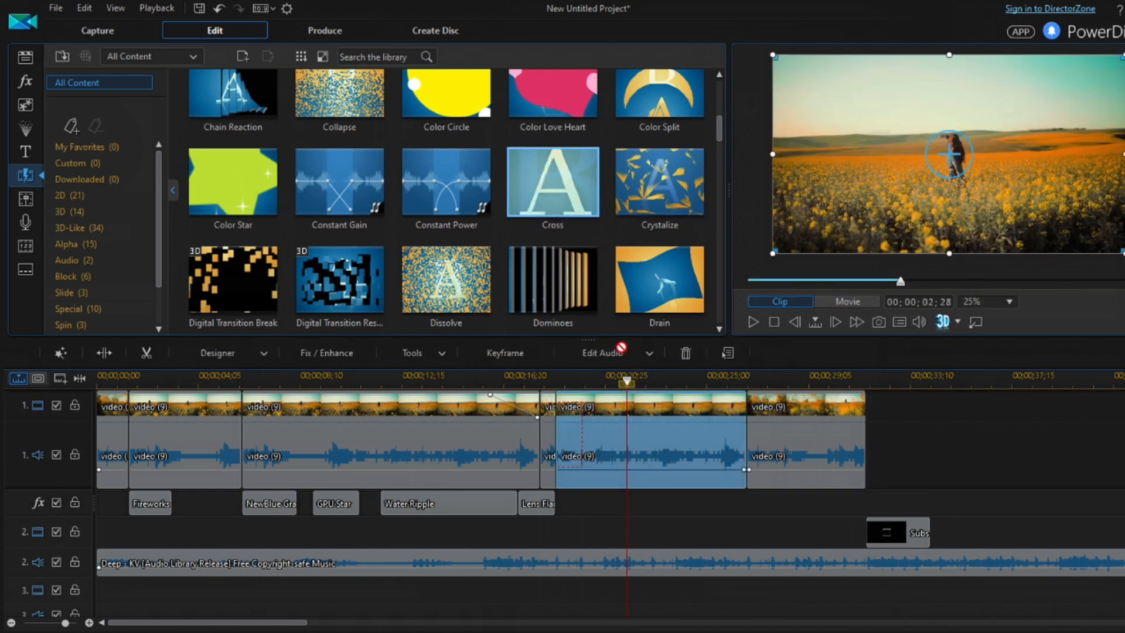
pyautogui.moveTo(753, 419); pyautogui.dragTo(750, 417)
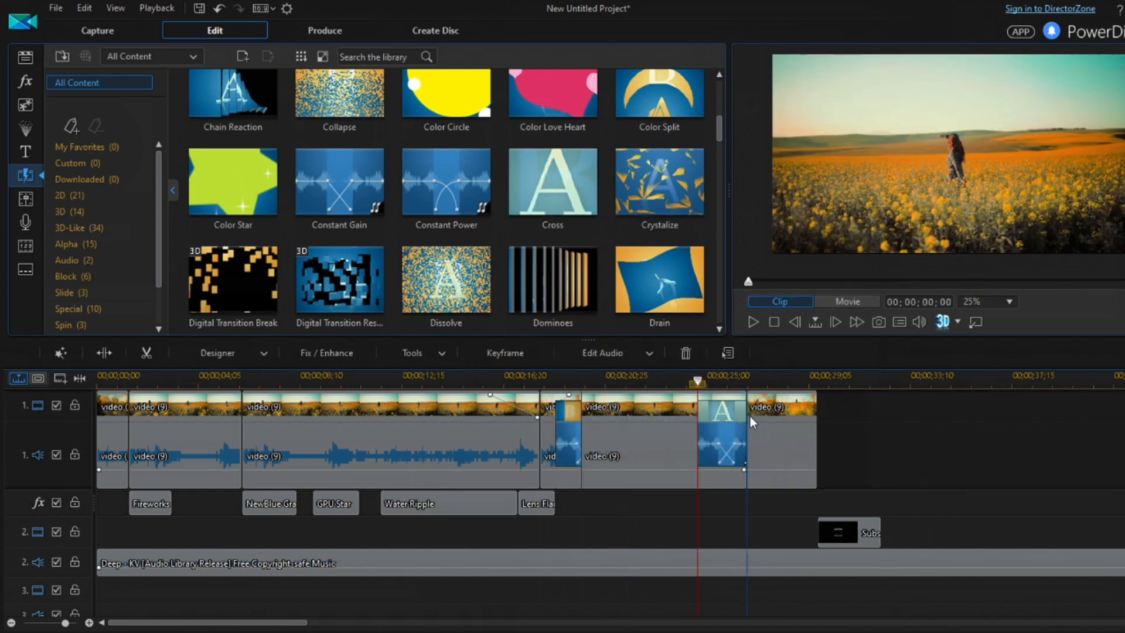
# - Browse further transitions and preview Flip Matrix Out, Glass 1 and Glow
pyautogui.scroll(-2, 323, 228)
pyautogui.scroll(-2, 323, 228)
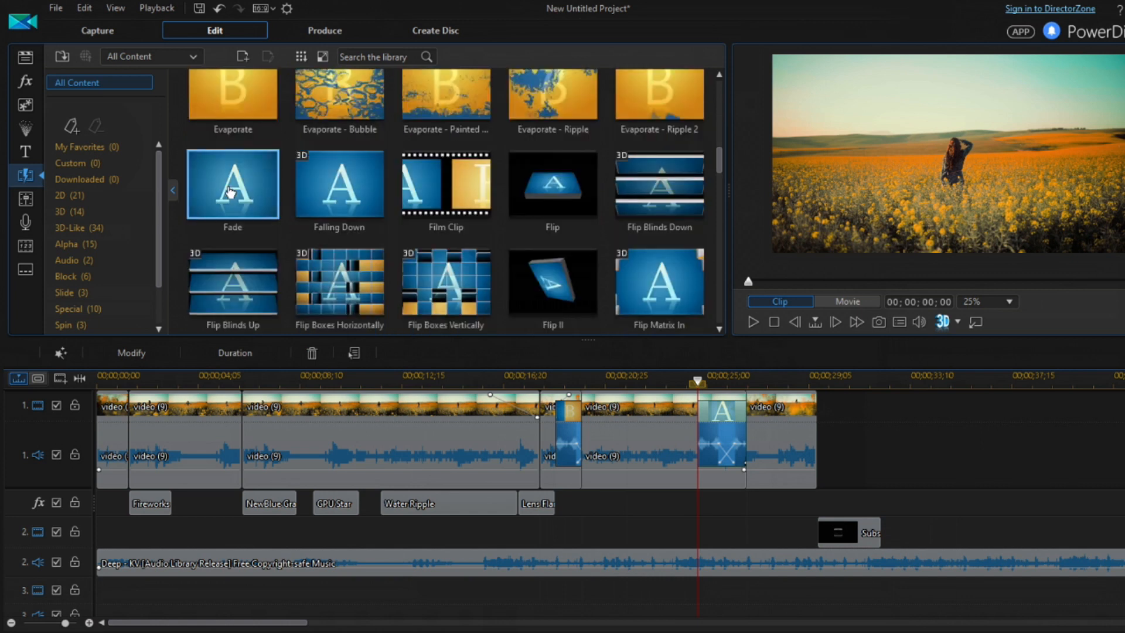
pyautogui.scroll(-2, 231, 191)
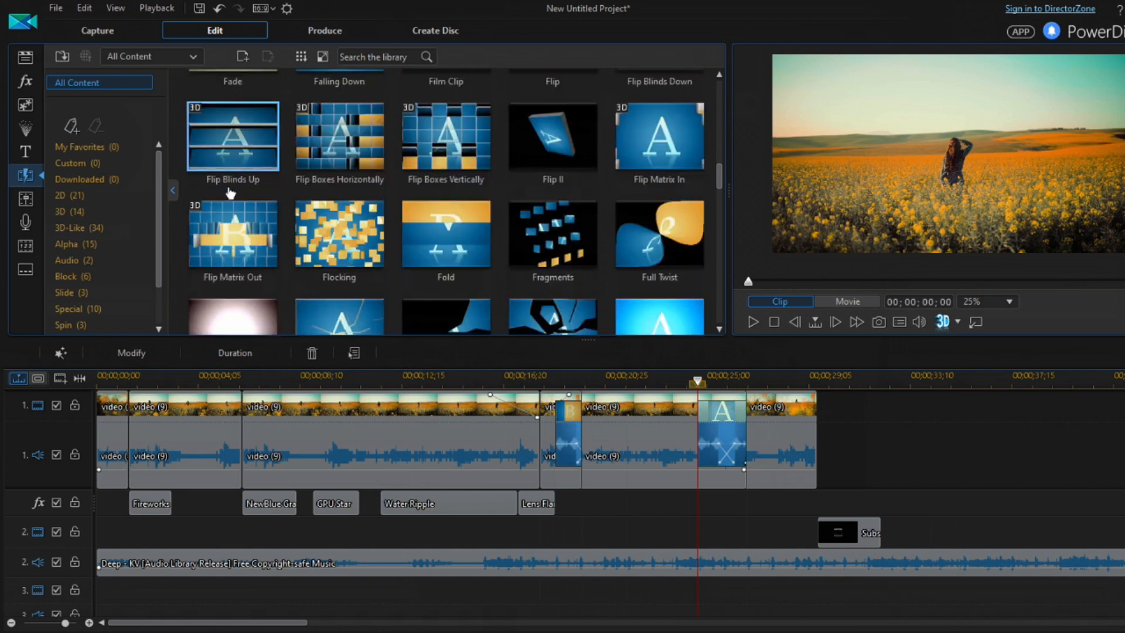
pyautogui.click(381, 261)
pyautogui.click(263, 239)
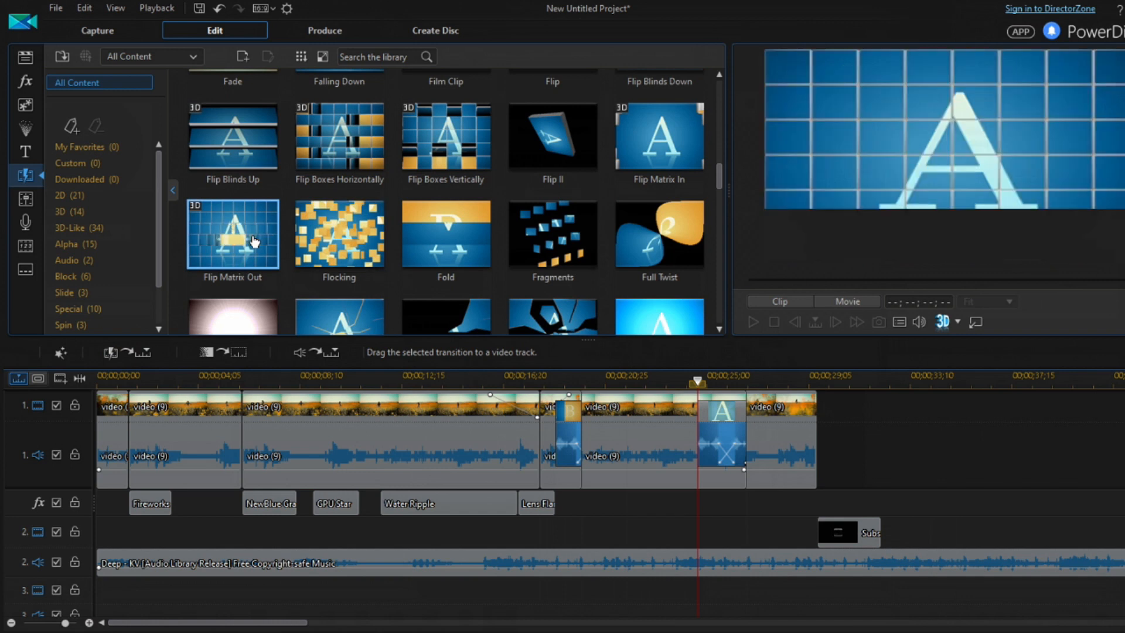
pyautogui.scroll(-2, 258, 242)
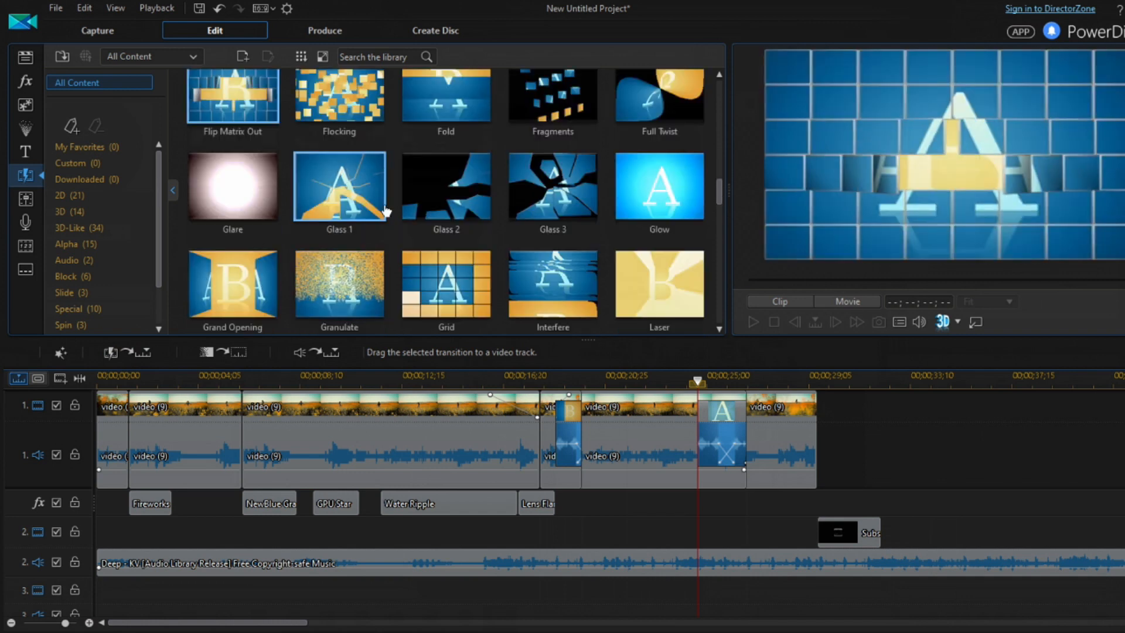
pyautogui.click(340, 190)
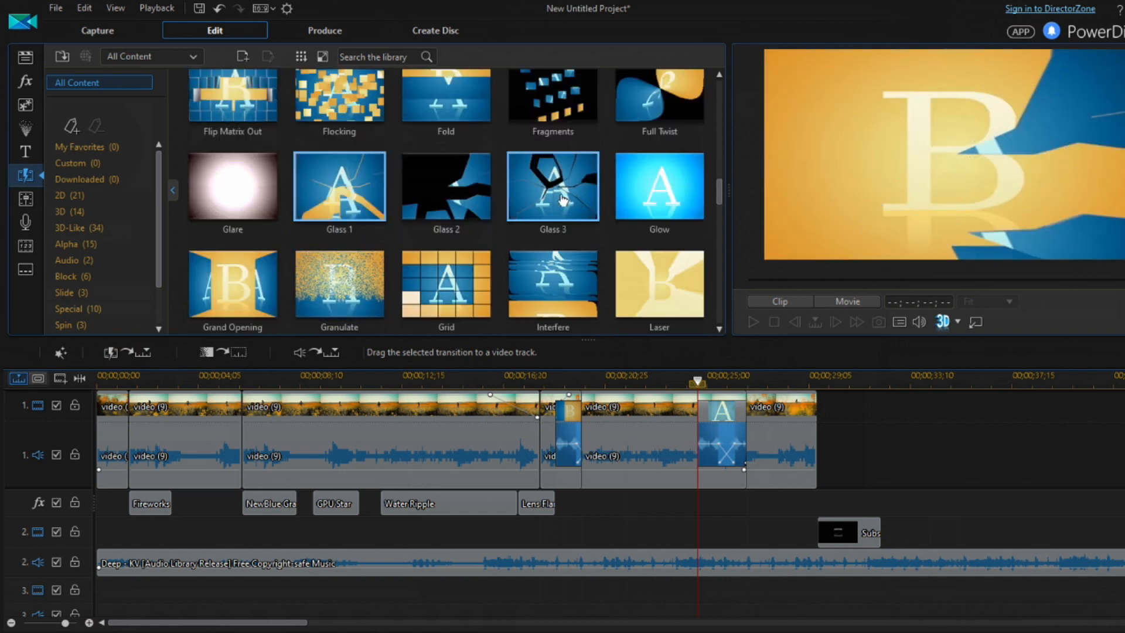
pyautogui.click(671, 202)
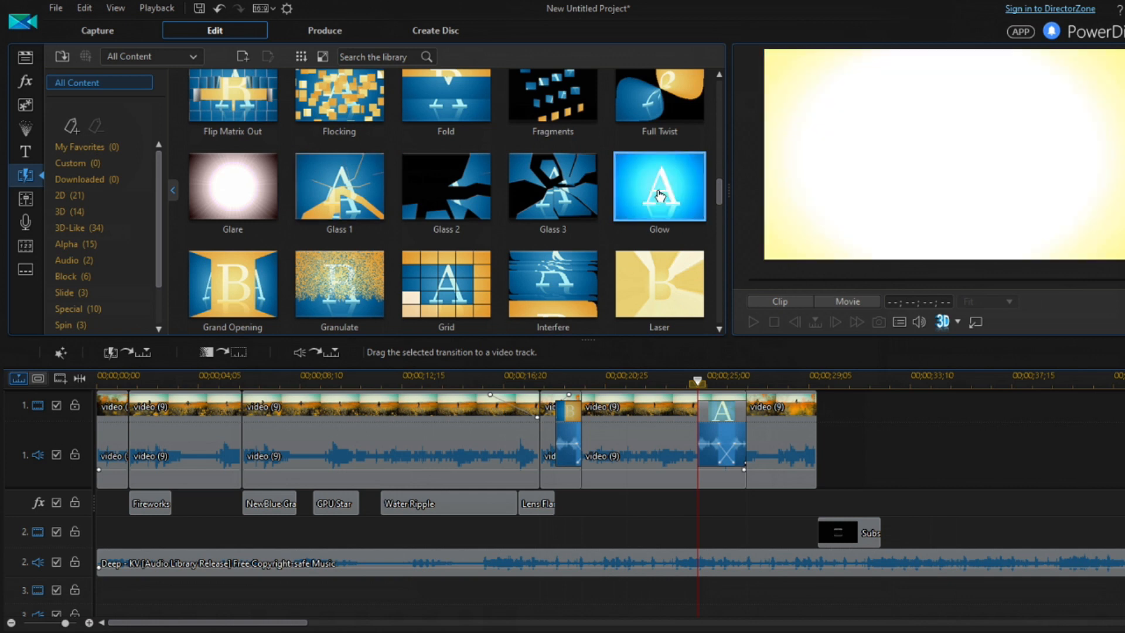
# - Browse the rest of the transition library and preview the Sift 2, Sift 3 and Shutter transitions
pyautogui.scroll(-2, 656, 193)
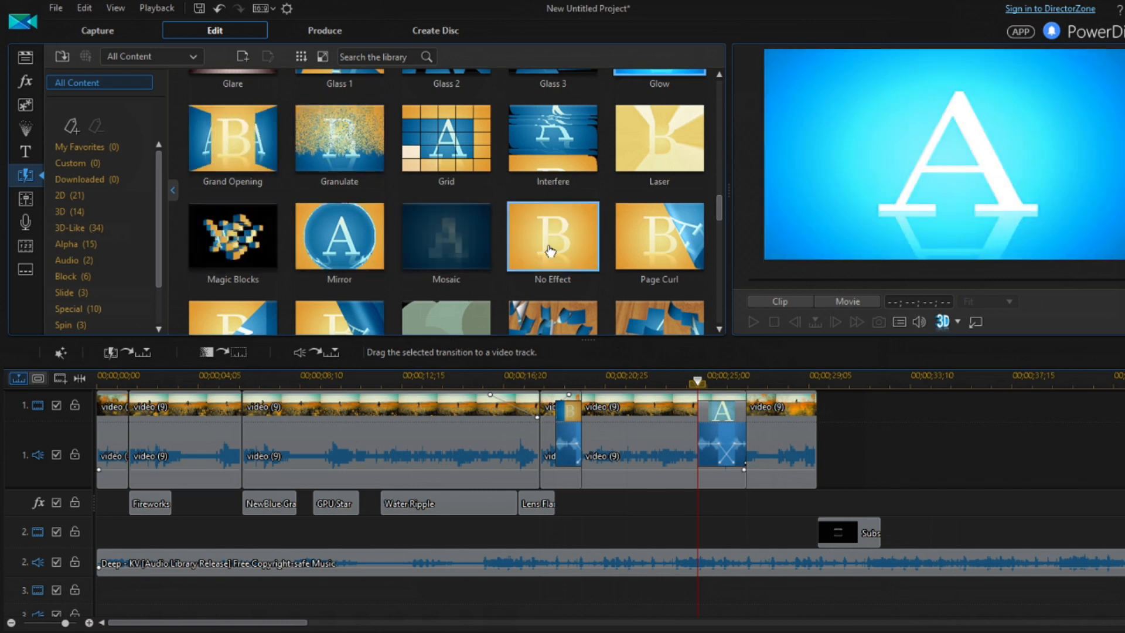
pyautogui.scroll(-2, 539, 253)
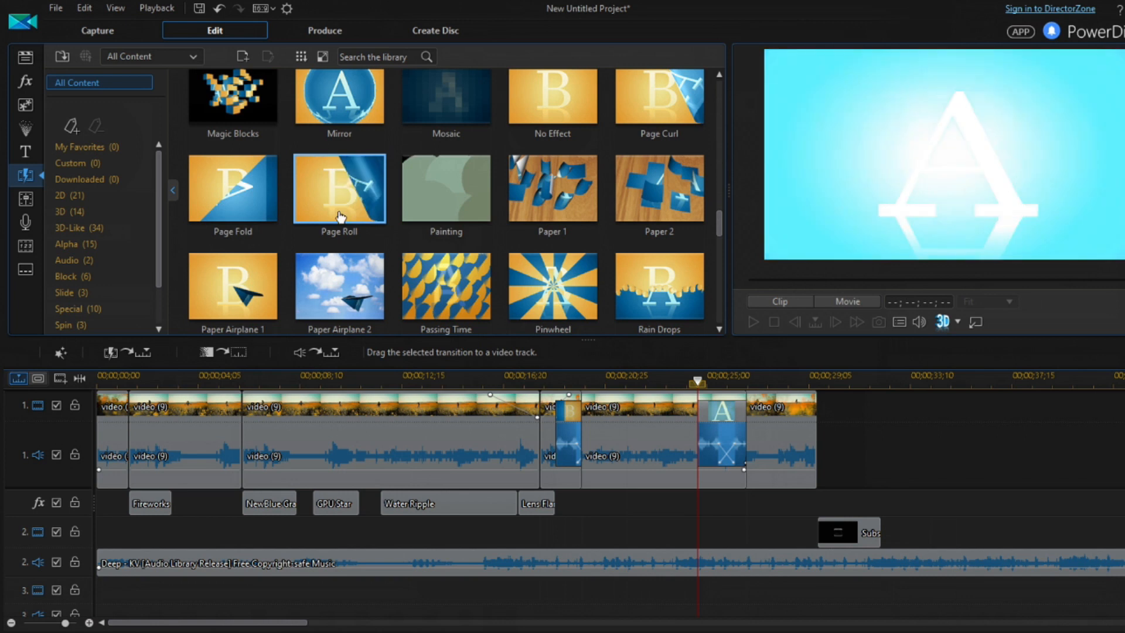
pyautogui.scroll(-2, 380, 235)
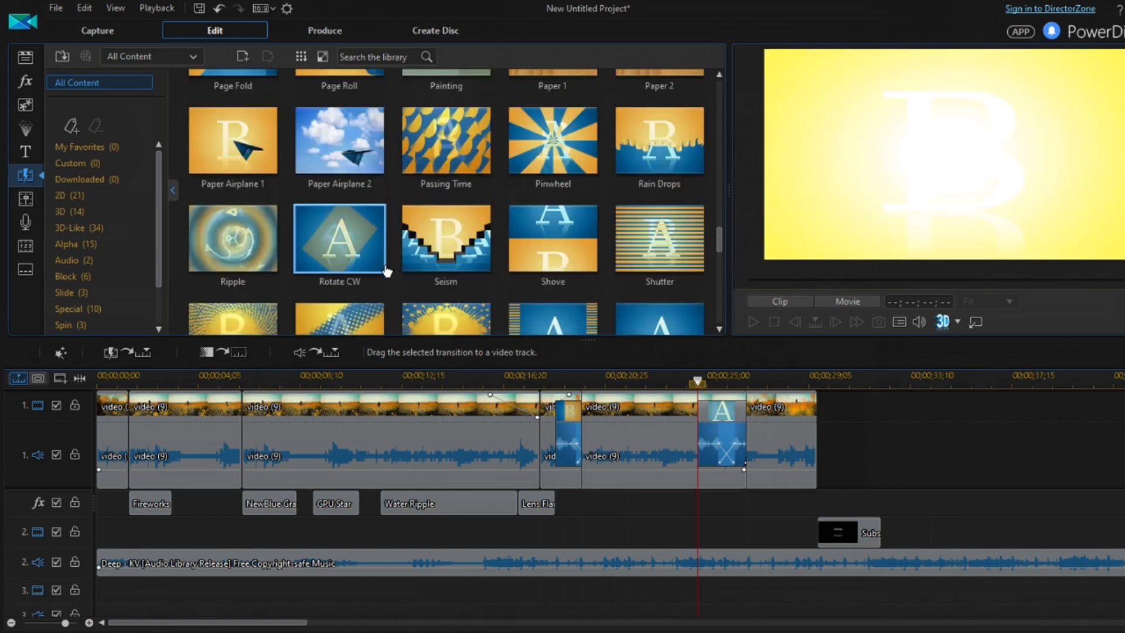
pyautogui.scroll(-2, 380, 252)
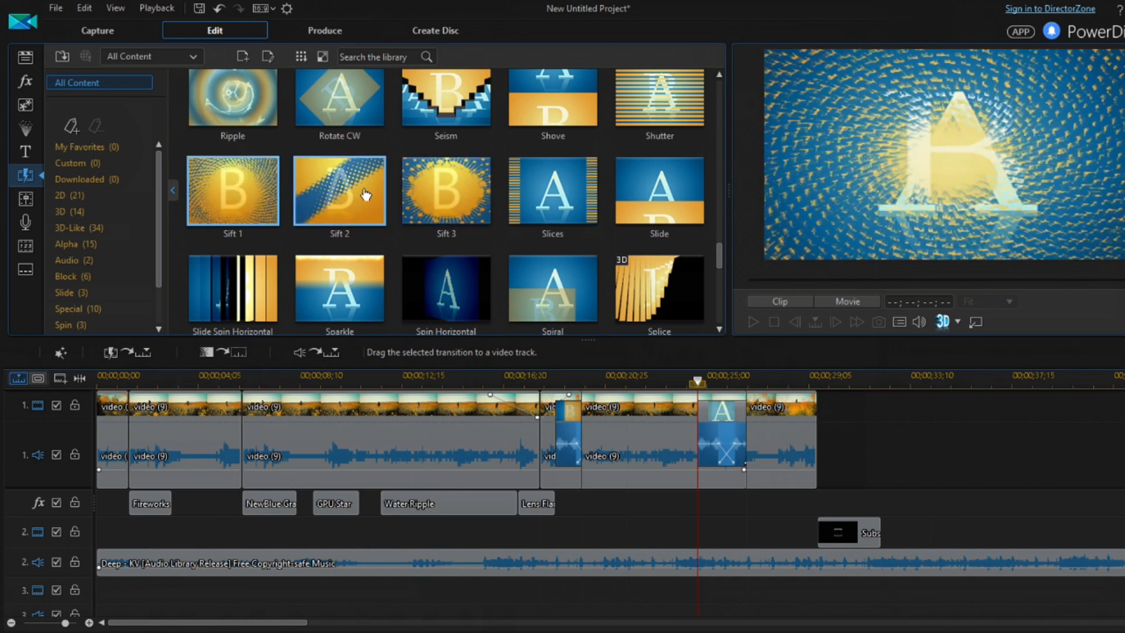
pyautogui.click(375, 191)
pyautogui.click(434, 194)
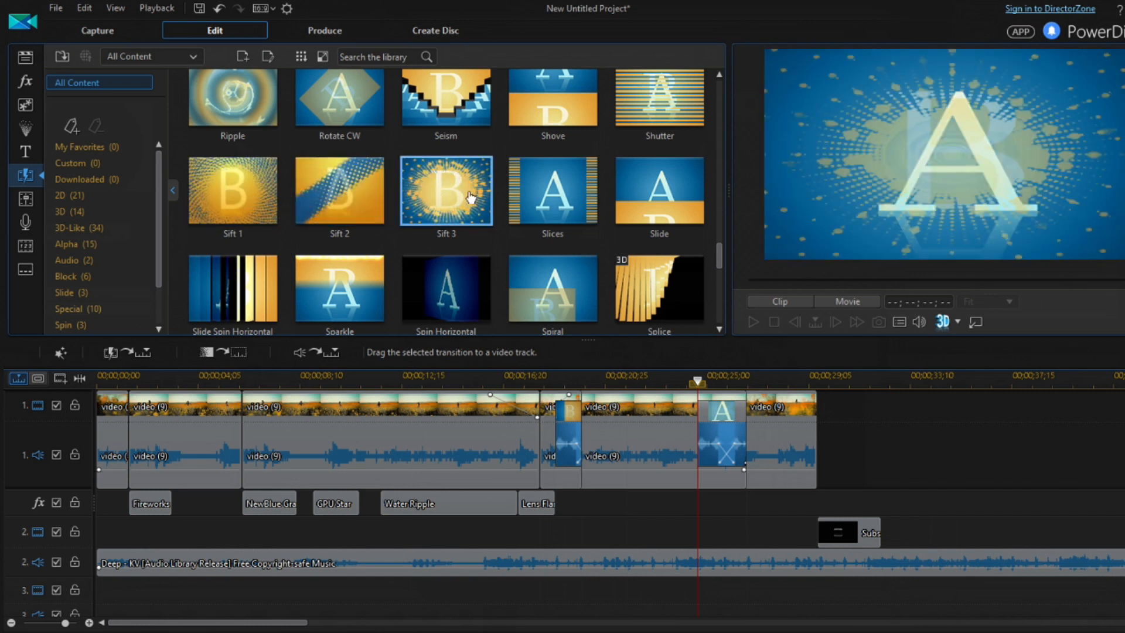
pyautogui.click(680, 107)
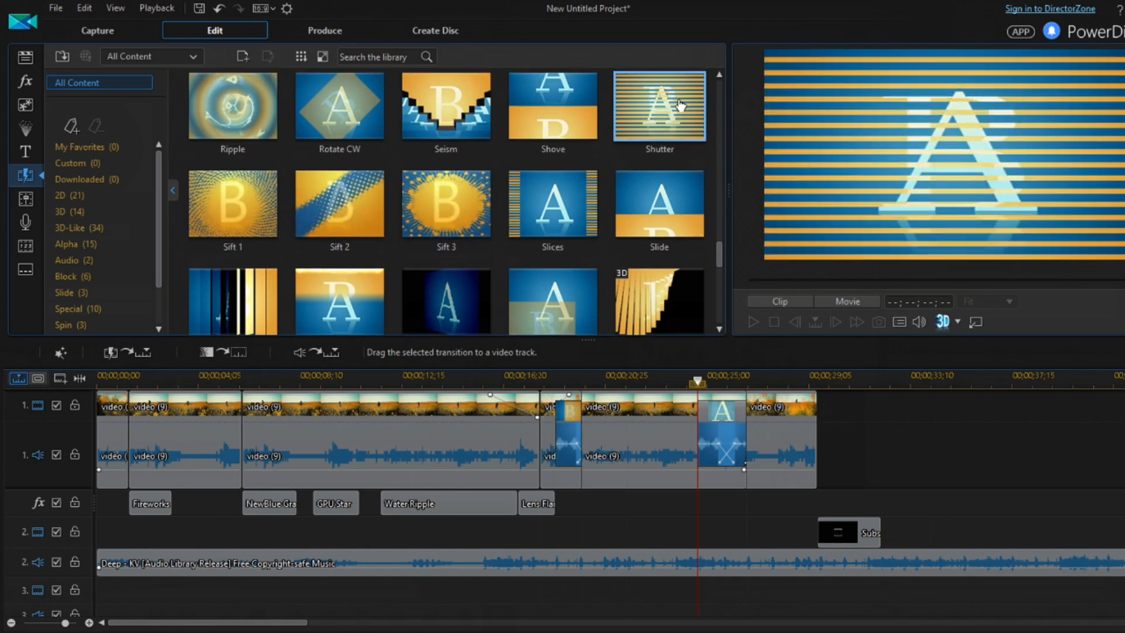
# - Browse the remaining transitions to the end of the library and preview the Splices transition
pyautogui.scroll(-3, 674, 114)
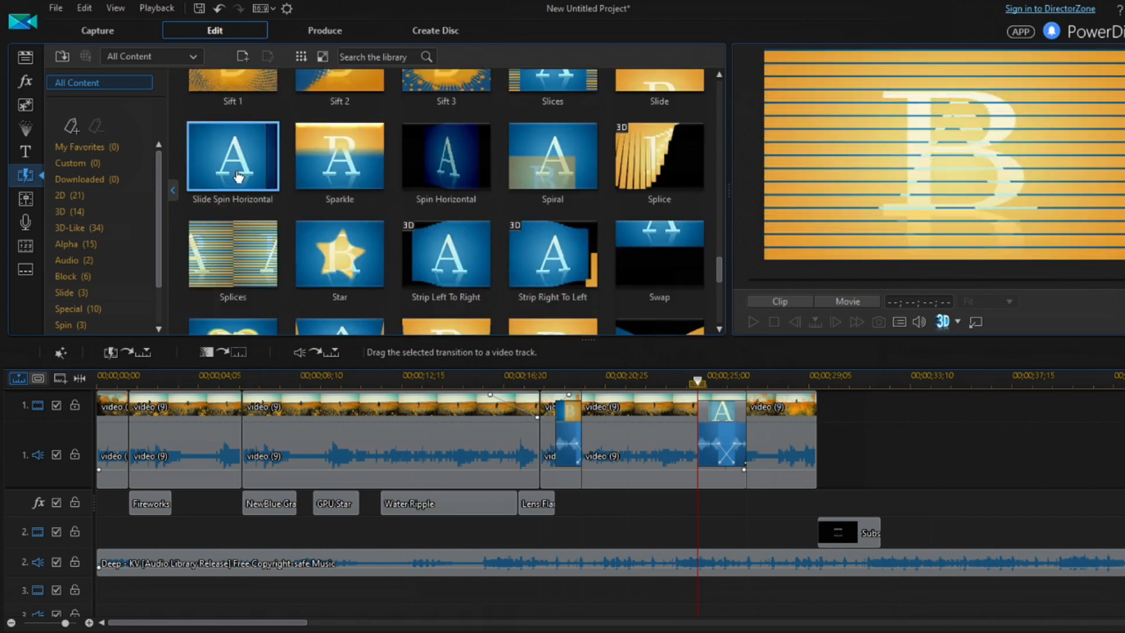
pyautogui.click(215, 252)
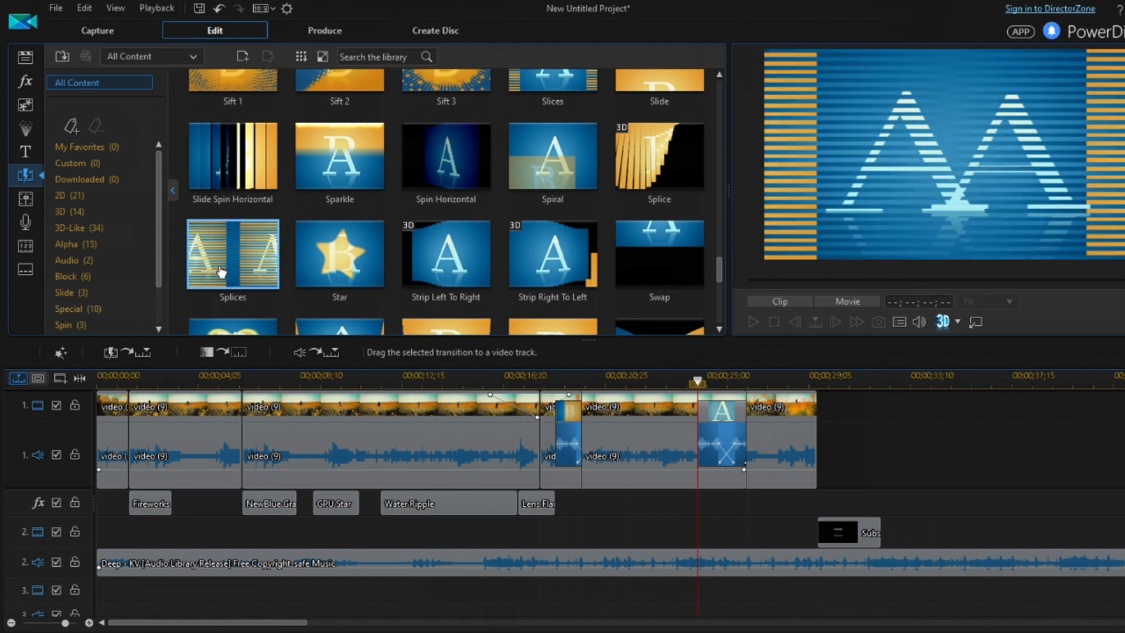
pyautogui.scroll(-5, 249, 275)
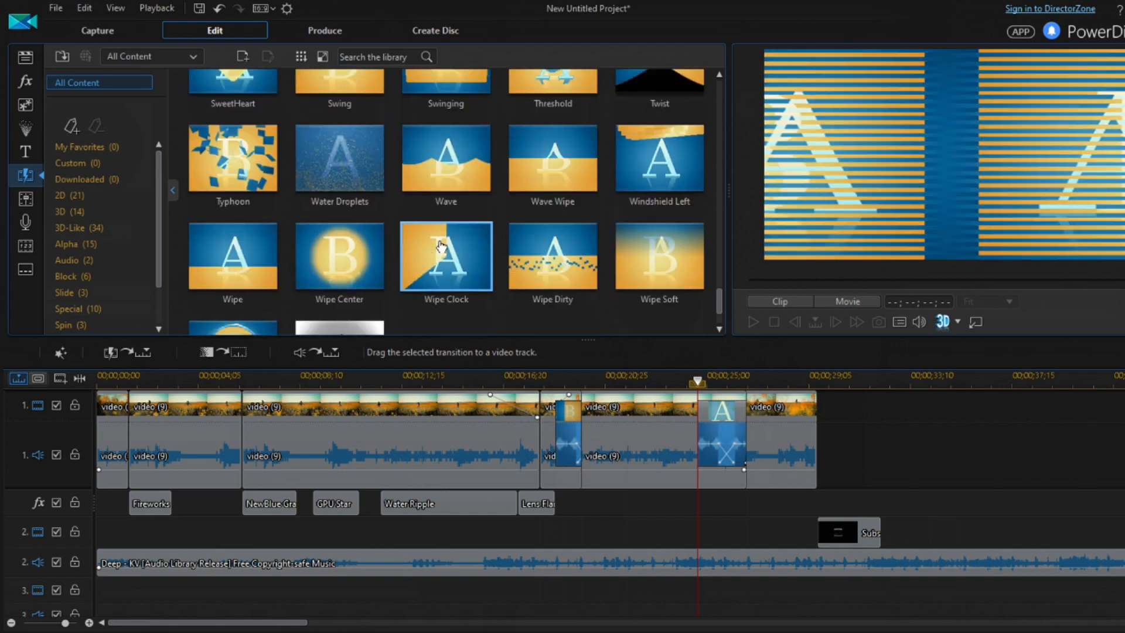
pyautogui.scroll(-2, 439, 241)
# - Find the Crystalize transition and place it between the second and third clips on video track 1
pyautogui.moveTo(719, 308); pyautogui.dragTo(722, 44)
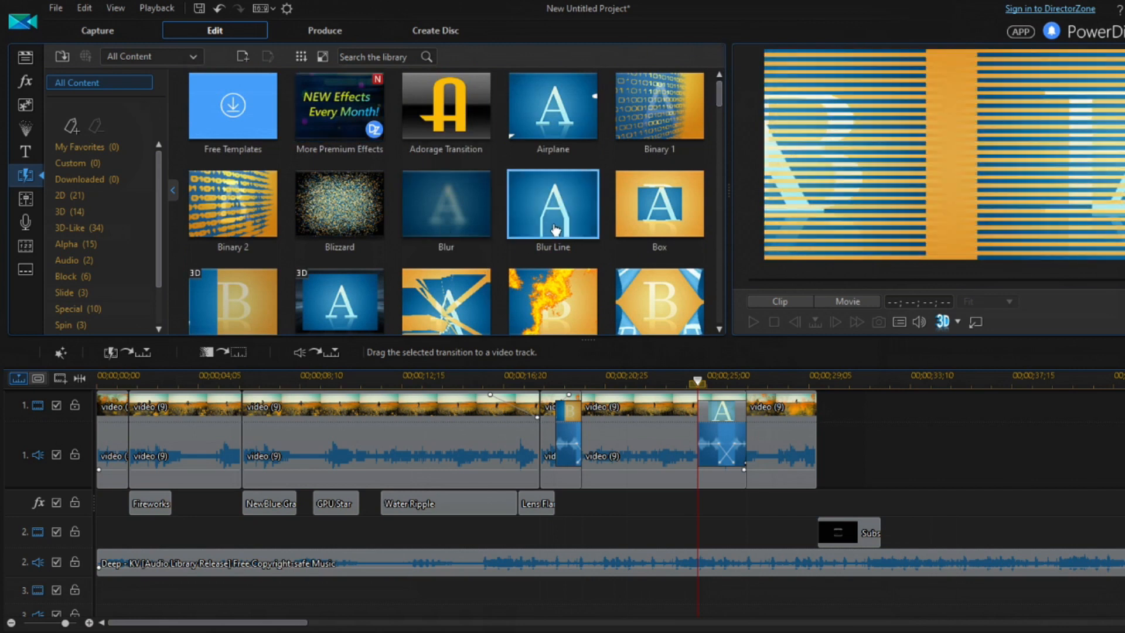
pyautogui.scroll(-5, 665, 210)
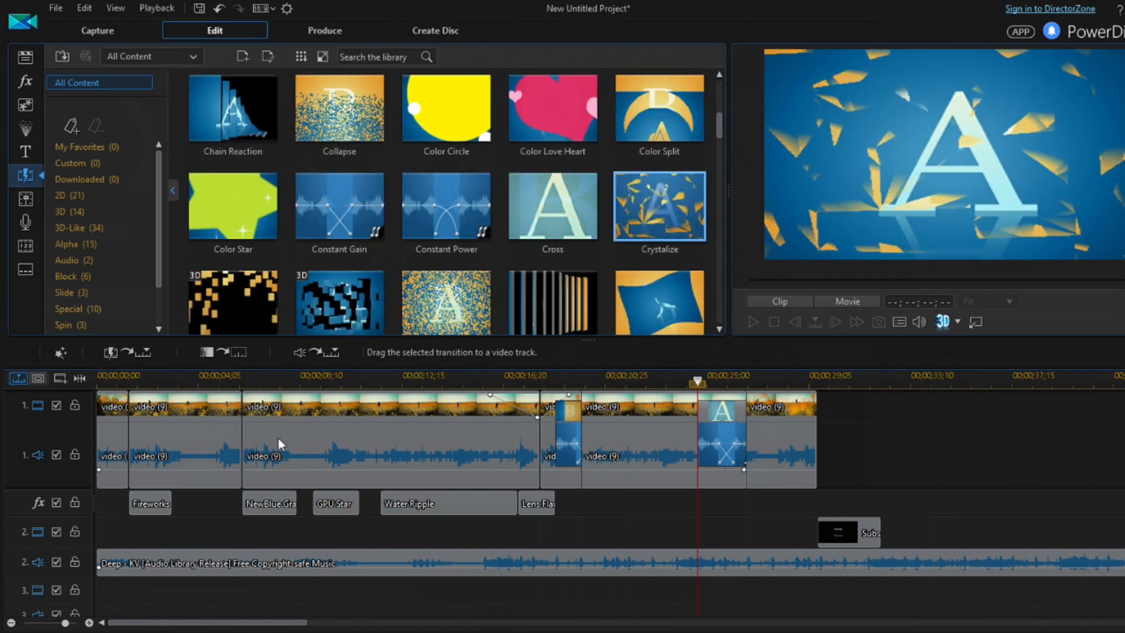
pyautogui.click(278, 437)
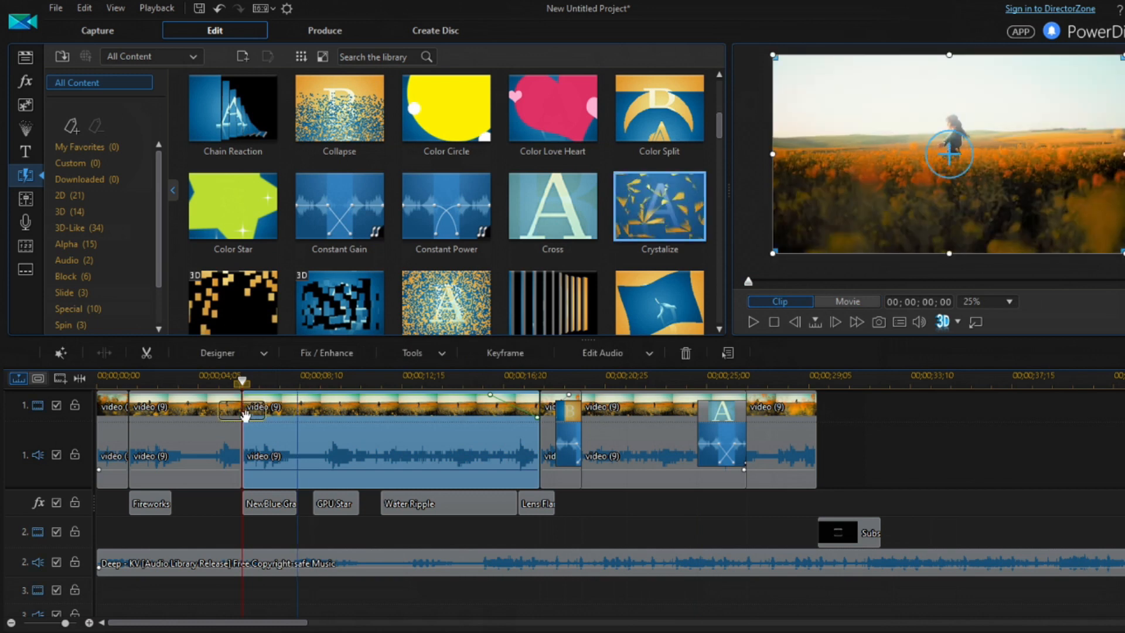
pyautogui.moveTo(245, 416); pyautogui.dragTo(245, 416)
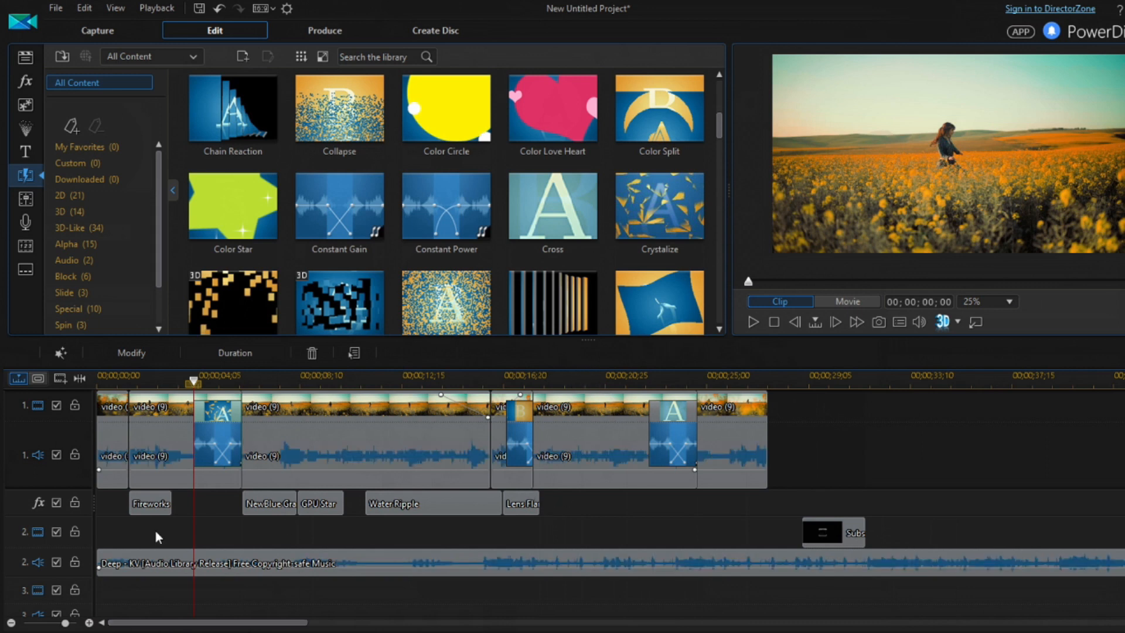
# - Look through the end of the transition library and visit the audio mixing, chapter and subtitle rooms
pyautogui.click(138, 475)
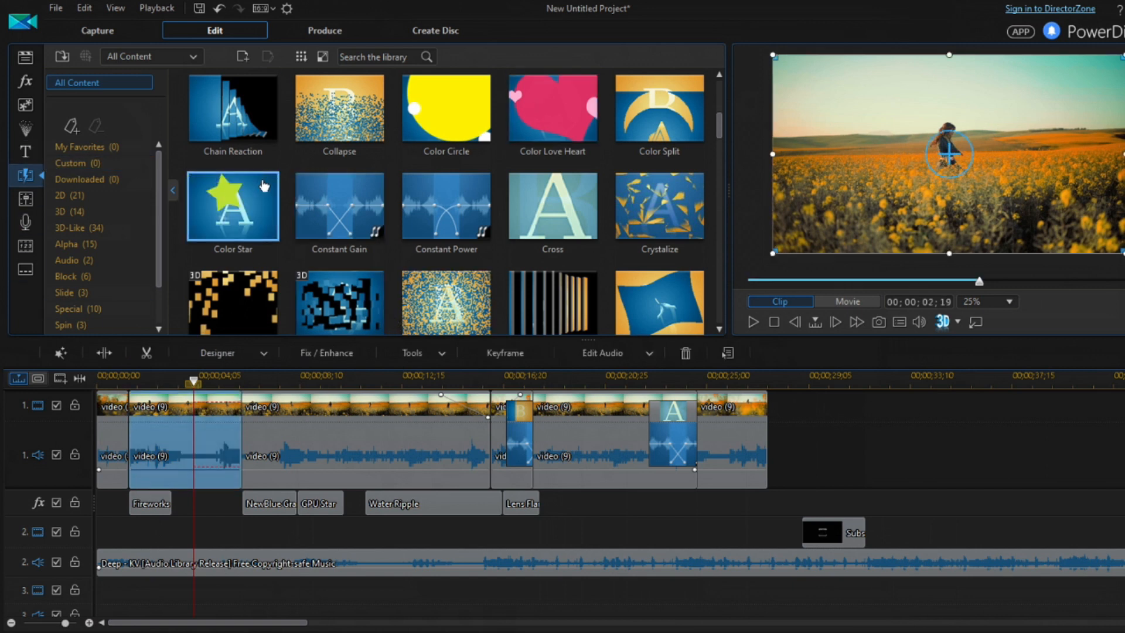
pyautogui.scroll(-15, 401, 199)
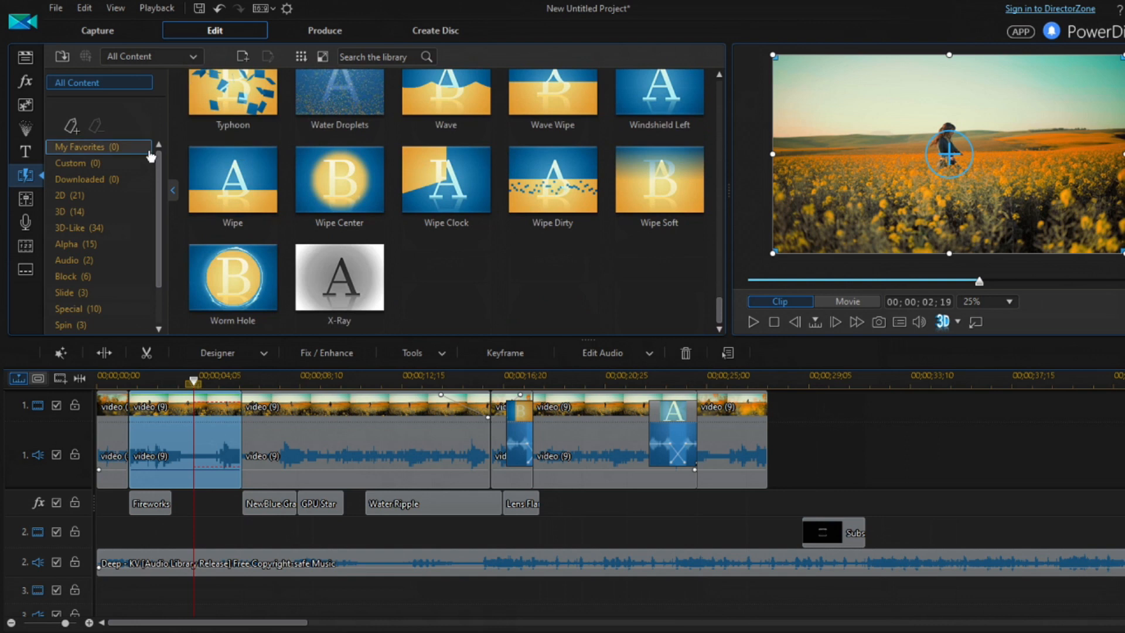
pyautogui.click(28, 199)
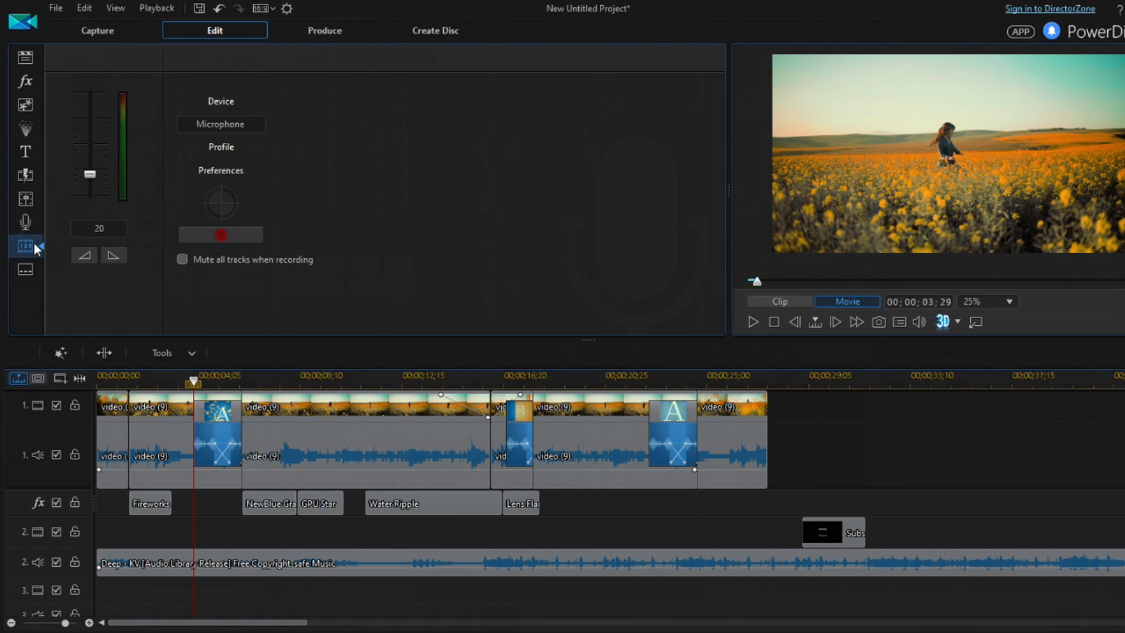
pyautogui.click(34, 245)
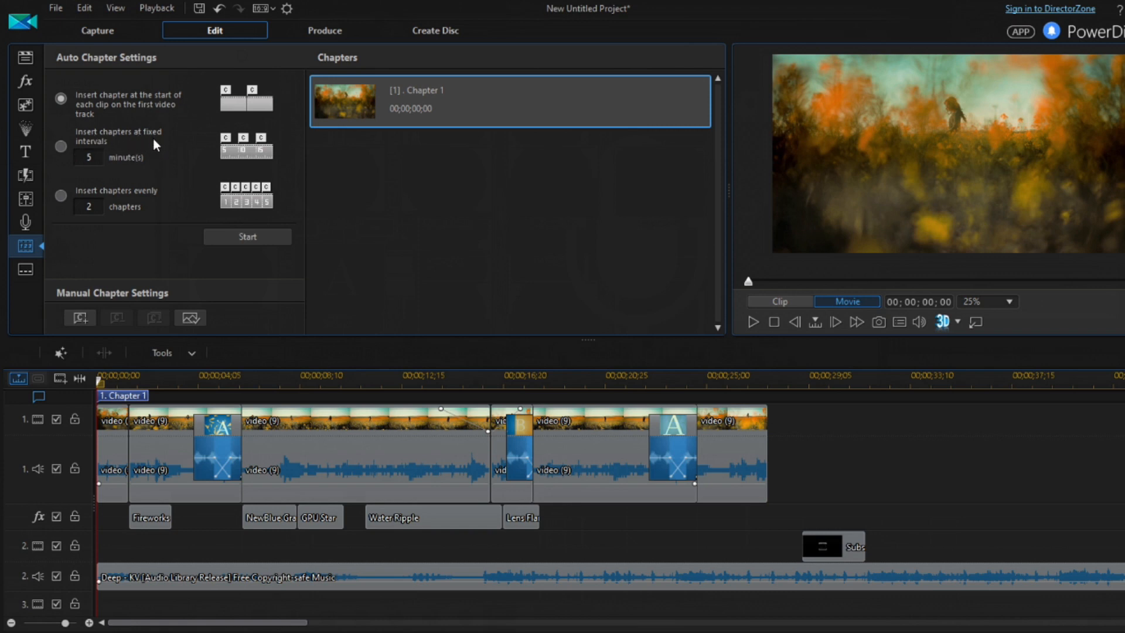
pyautogui.click(28, 272)
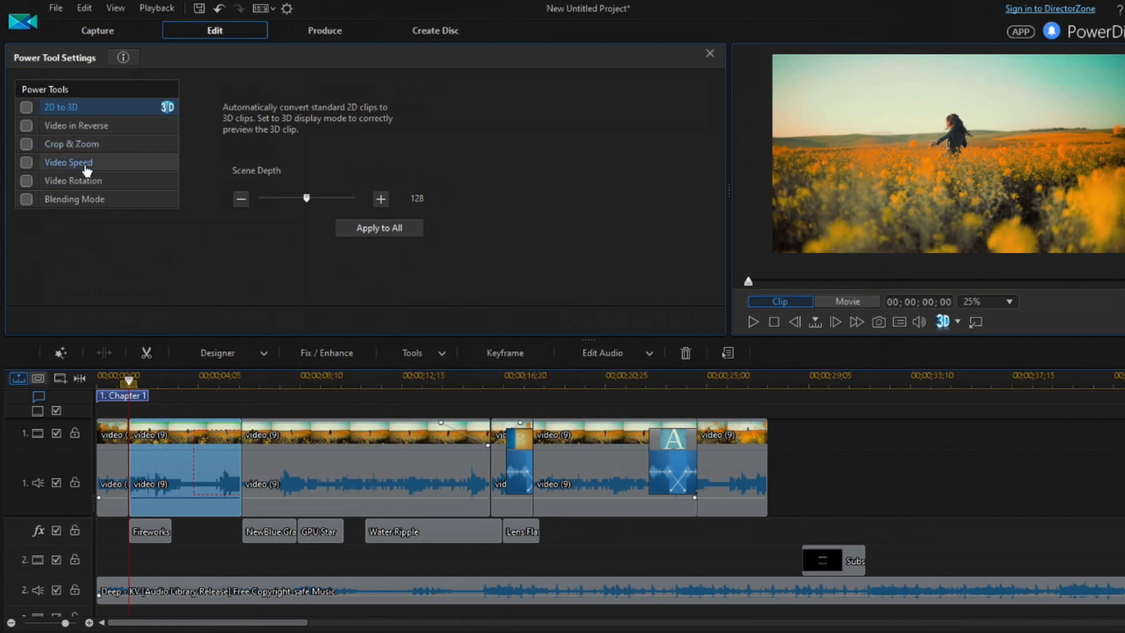
# - Review the Video Speed power tool and its Speed Adjustment option for the selected clip
pyautogui.click(87, 169)
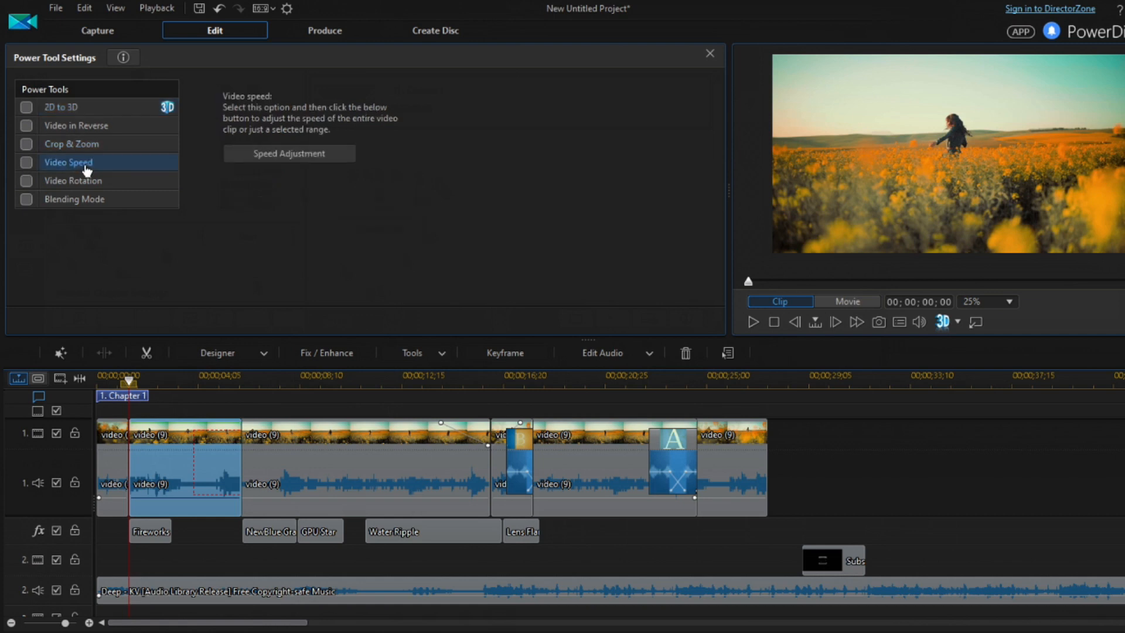
pyautogui.click(237, 156)
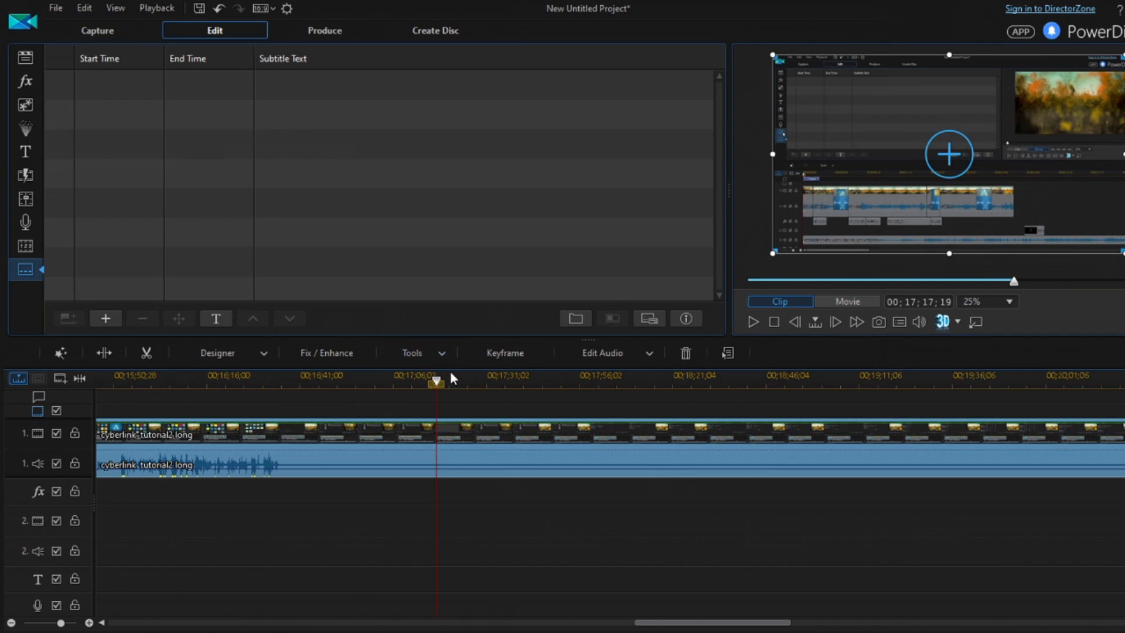
pyautogui.click(417, 378)
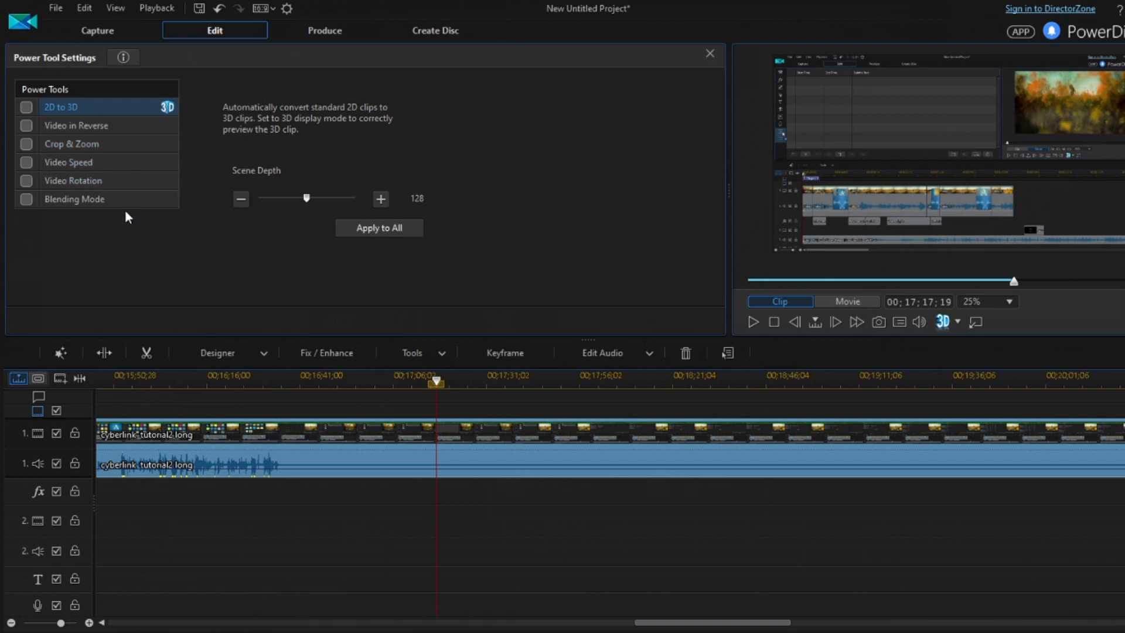
pyautogui.click(125, 171)
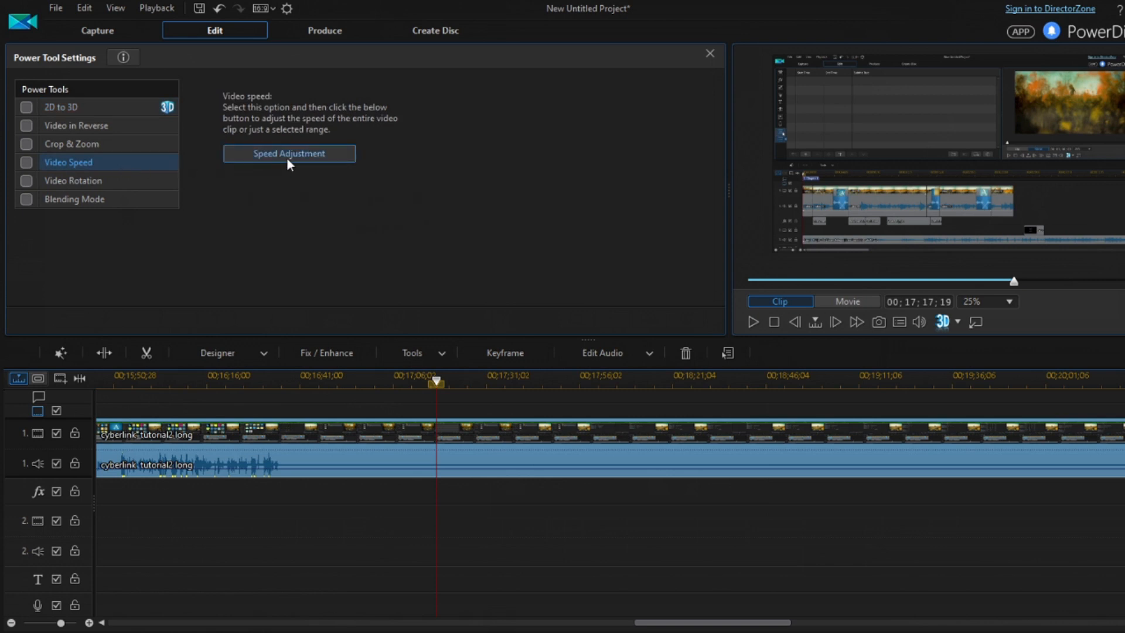
pyautogui.click(284, 156)
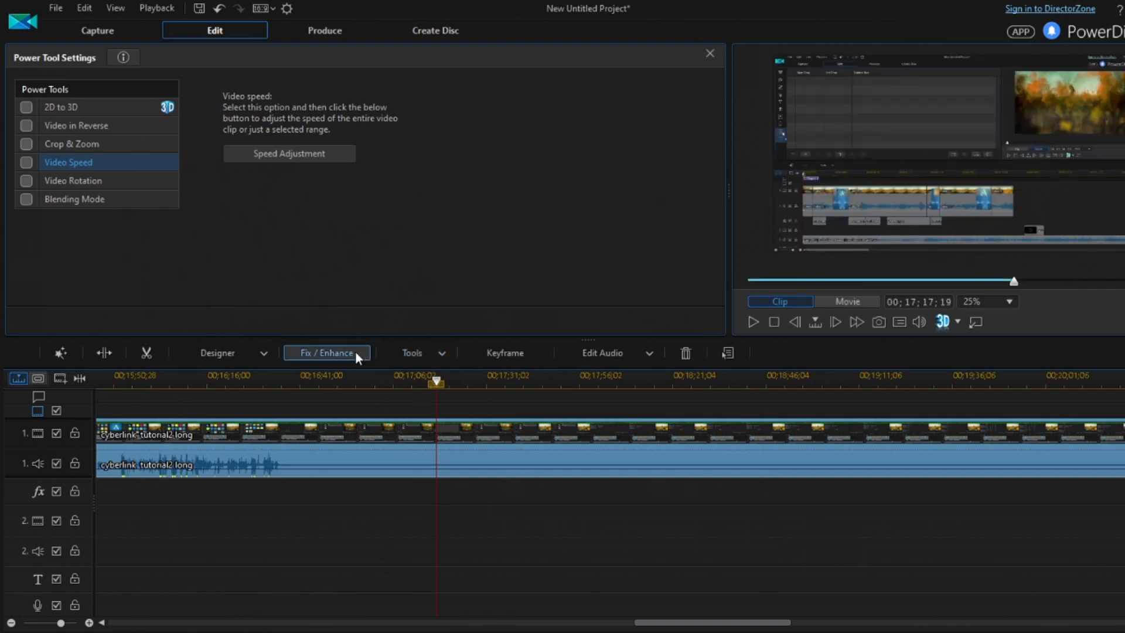
# - Open the Fix / Enhance settings and examine Color Adjustment, White Balance and Color Enhancement
pyautogui.click(307, 354)
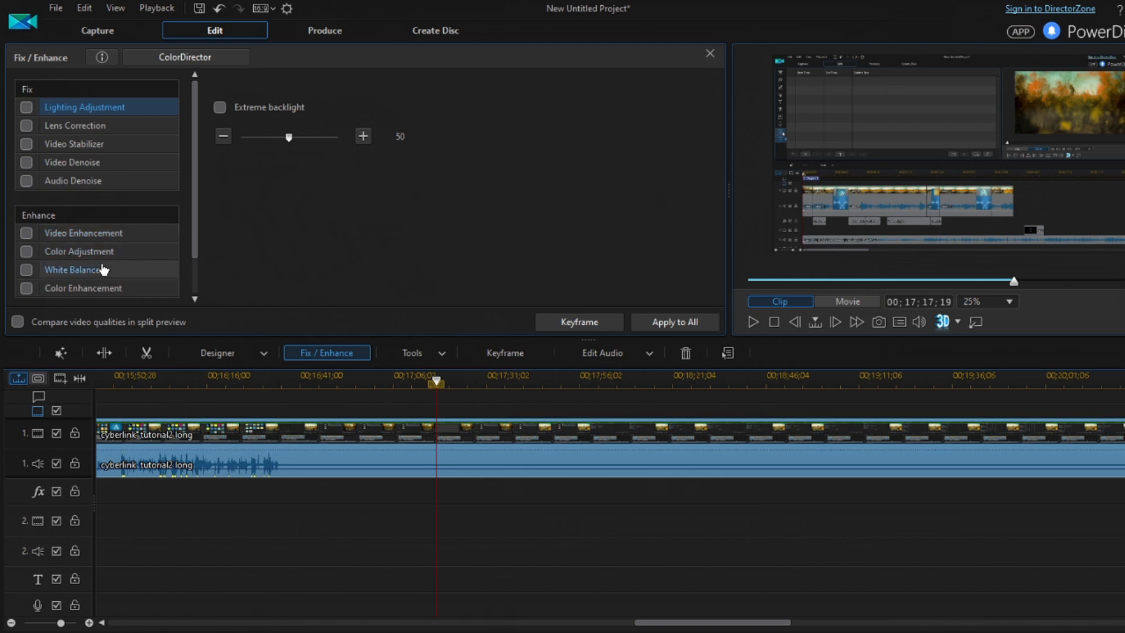
pyautogui.click(117, 252)
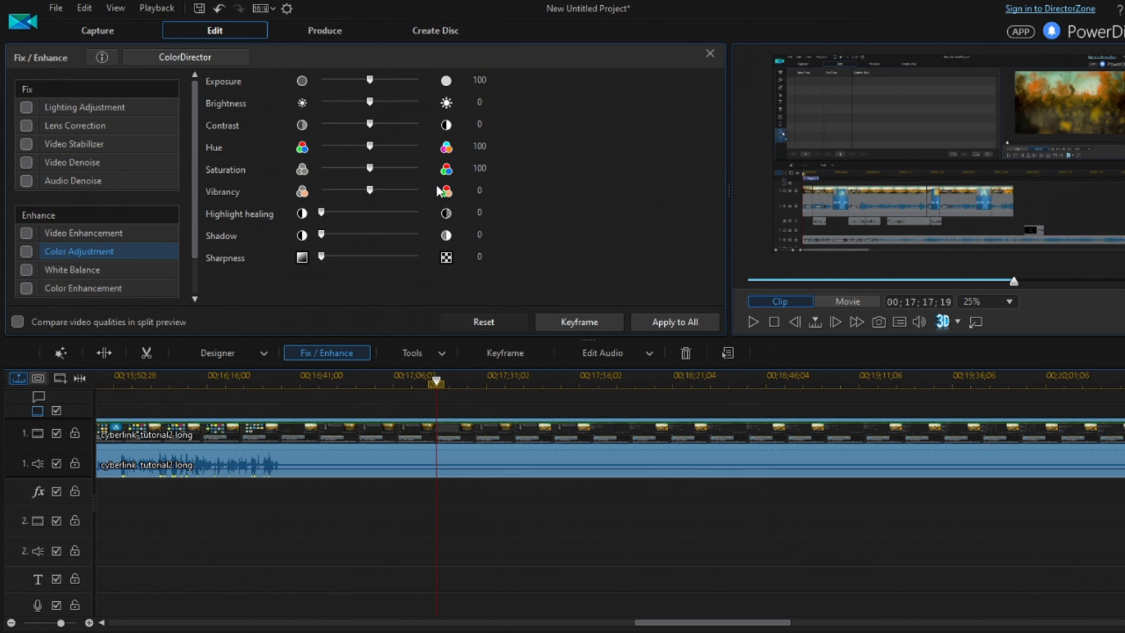
pyautogui.click(87, 272)
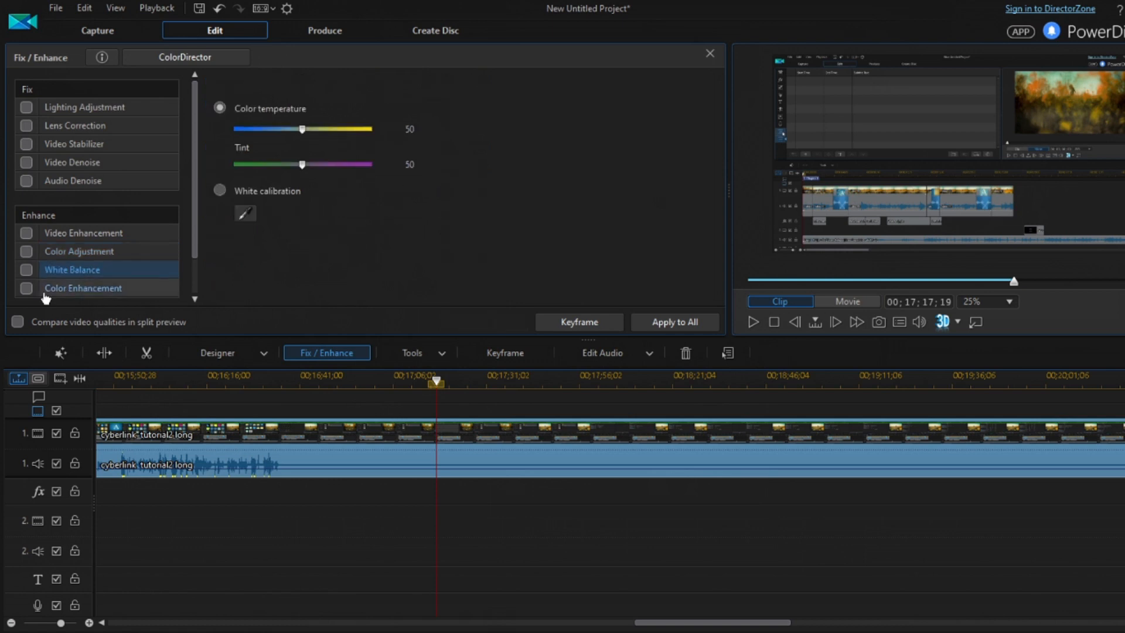
pyautogui.click(106, 291)
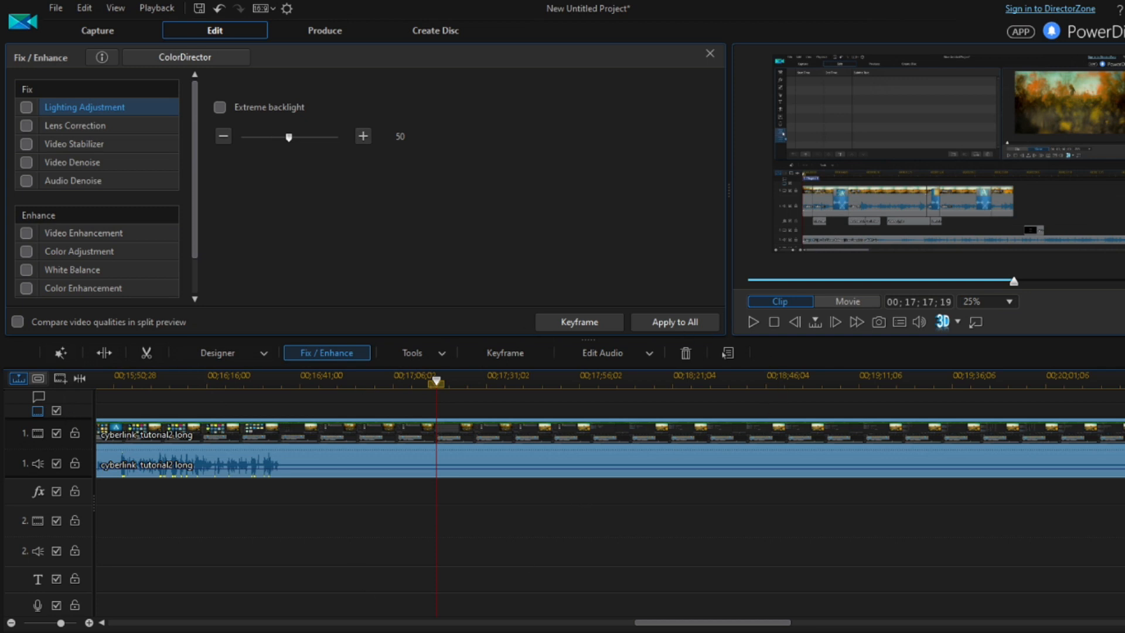
pyautogui.moveTo(658, 625)
pyautogui.mouseDown()
pyautogui.moveTo(603, 628)
pyautogui.moveTo(689, 625)
pyautogui.moveTo(666, 624)
pyautogui.mouseUp()
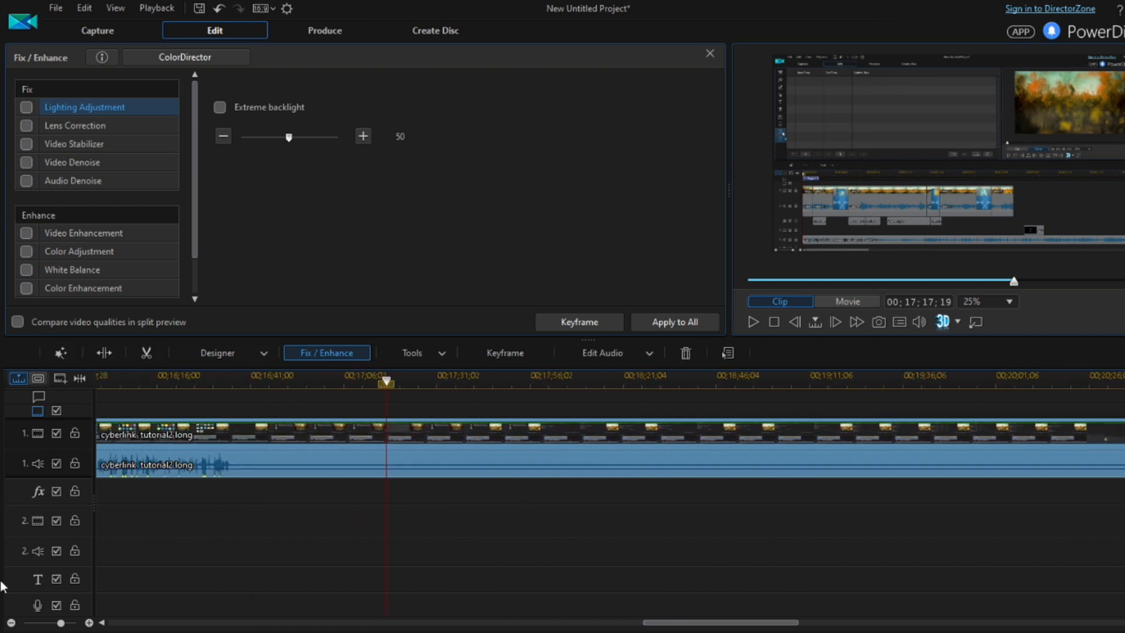
pyautogui.click(387, 388)
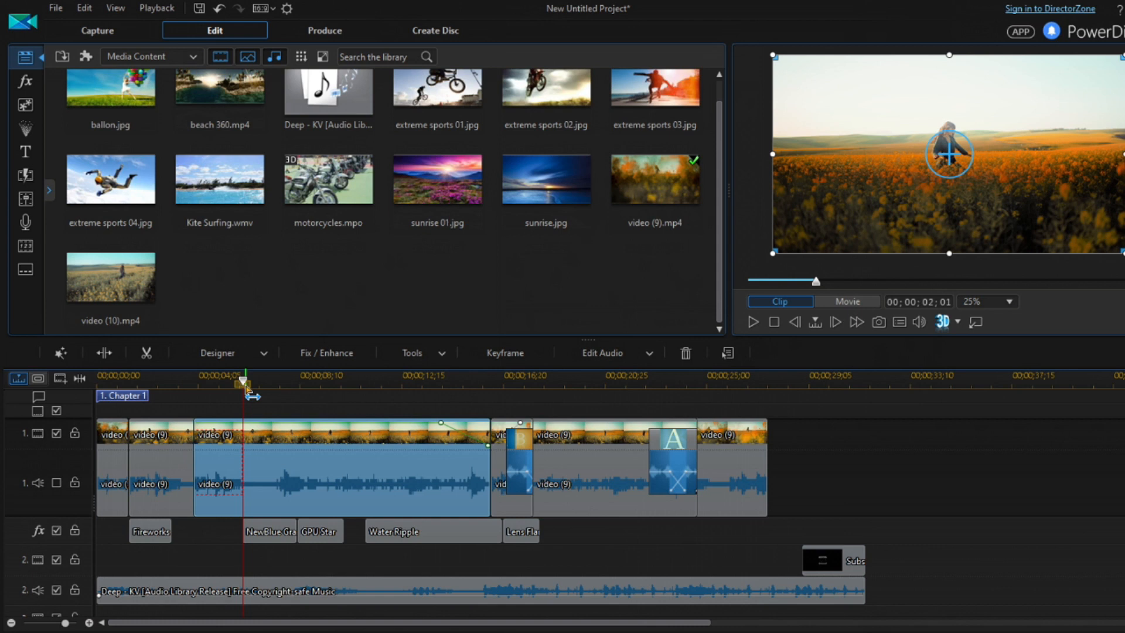
# - Mark a time range over the beginning of the third clip on the timeline and clear it again
pyautogui.moveTo(246, 388); pyautogui.dragTo(321, 388)
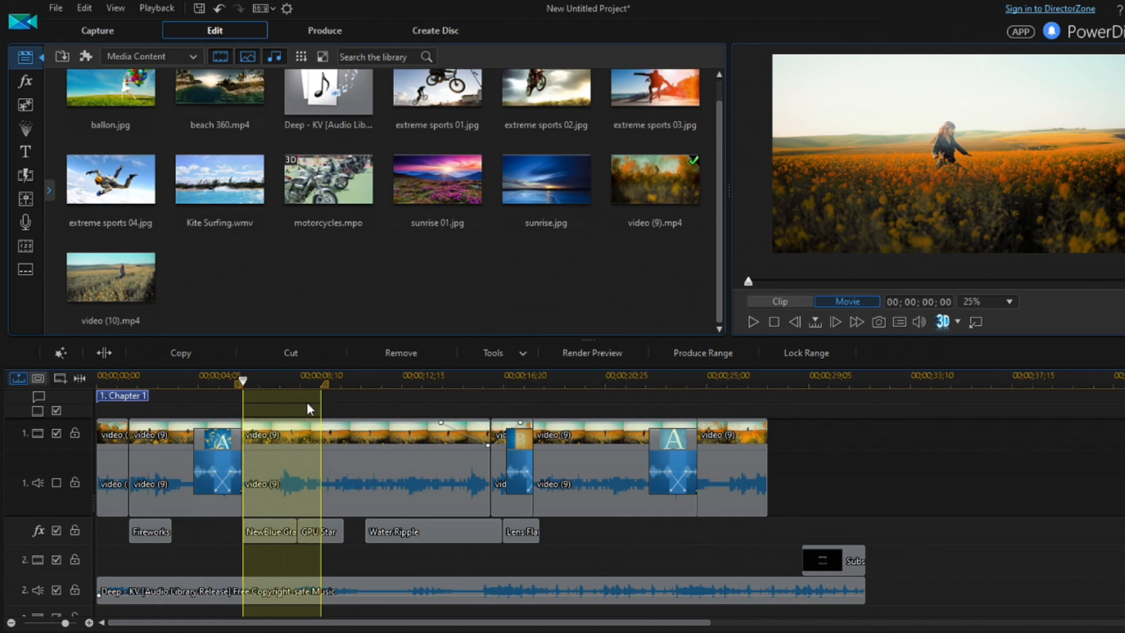
pyautogui.click(263, 441)
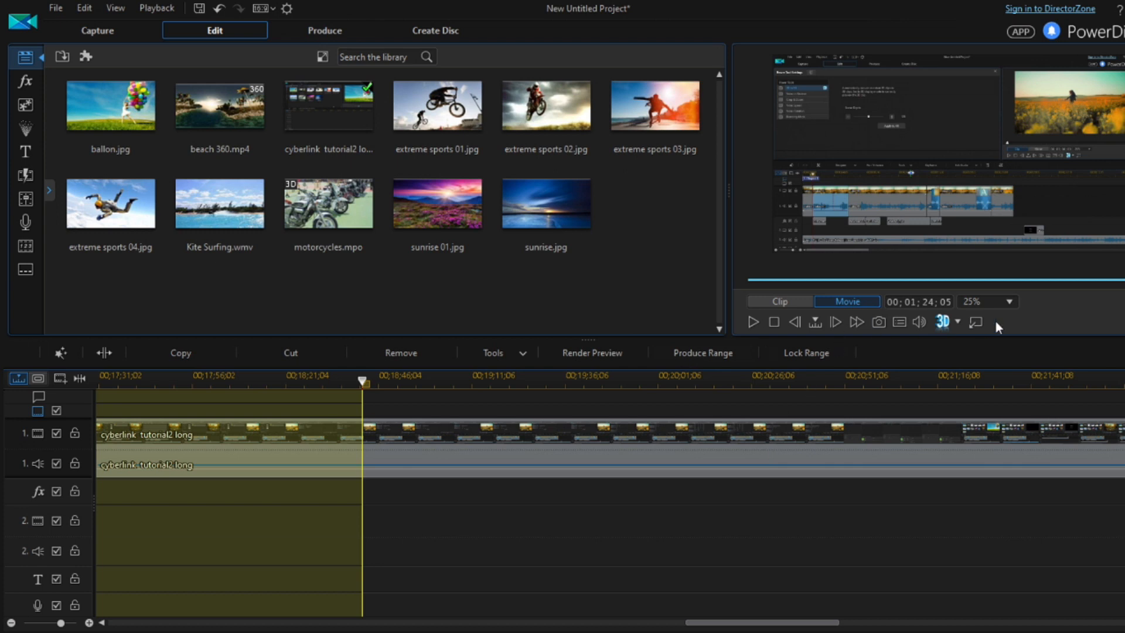
pyautogui.click(912, 472)
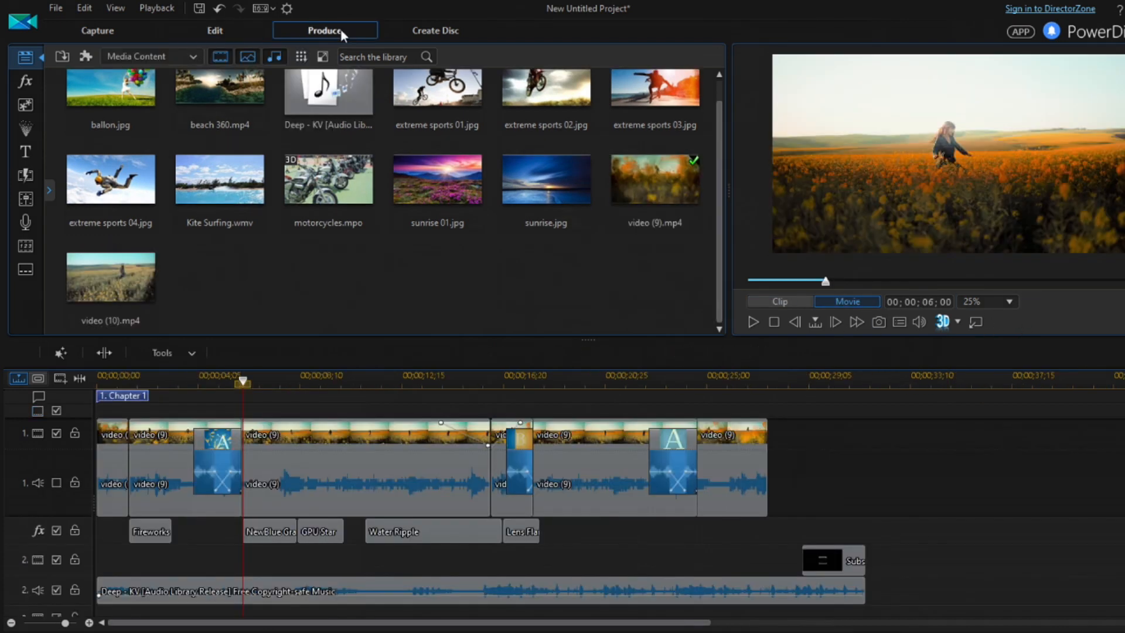
# - Start producing the movie as an H.264 AVC MP4 file with the MPEG-4 1920 x 1080/30p (16 Mbps) profile, exported as Produce_2.mp4
pyautogui.click(336, 24)
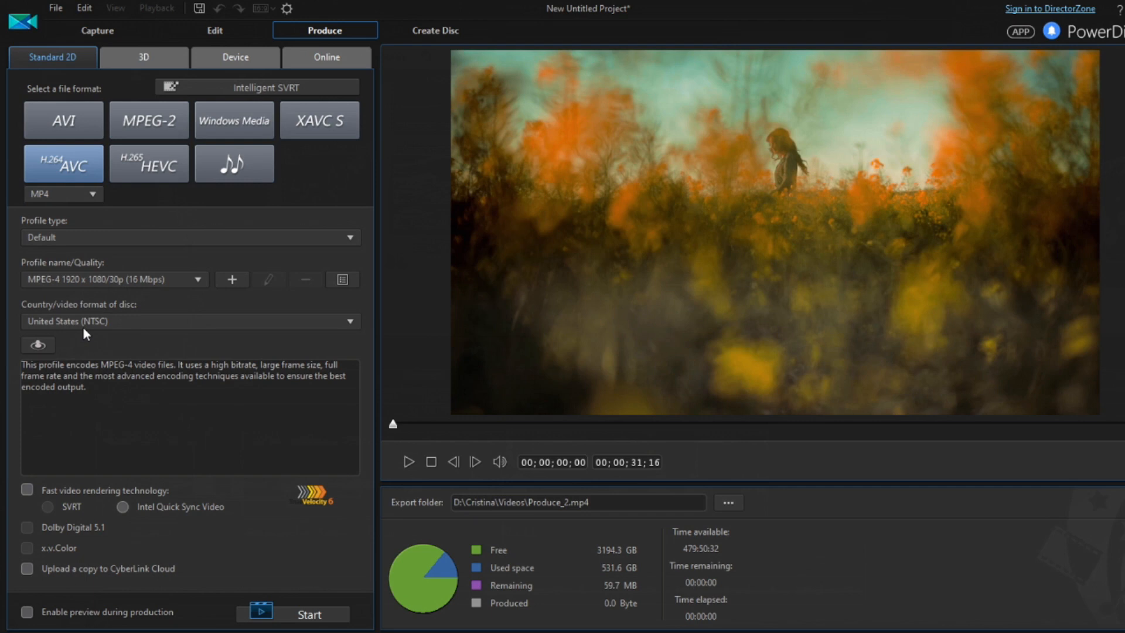
pyautogui.press('Up')
pyautogui.click(329, 615)
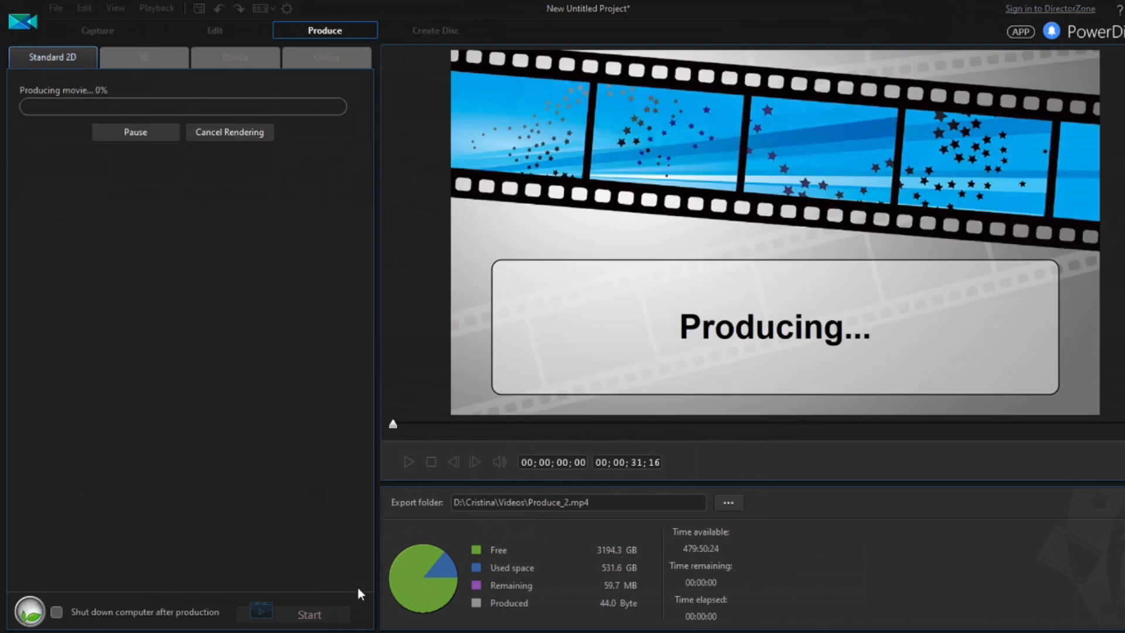